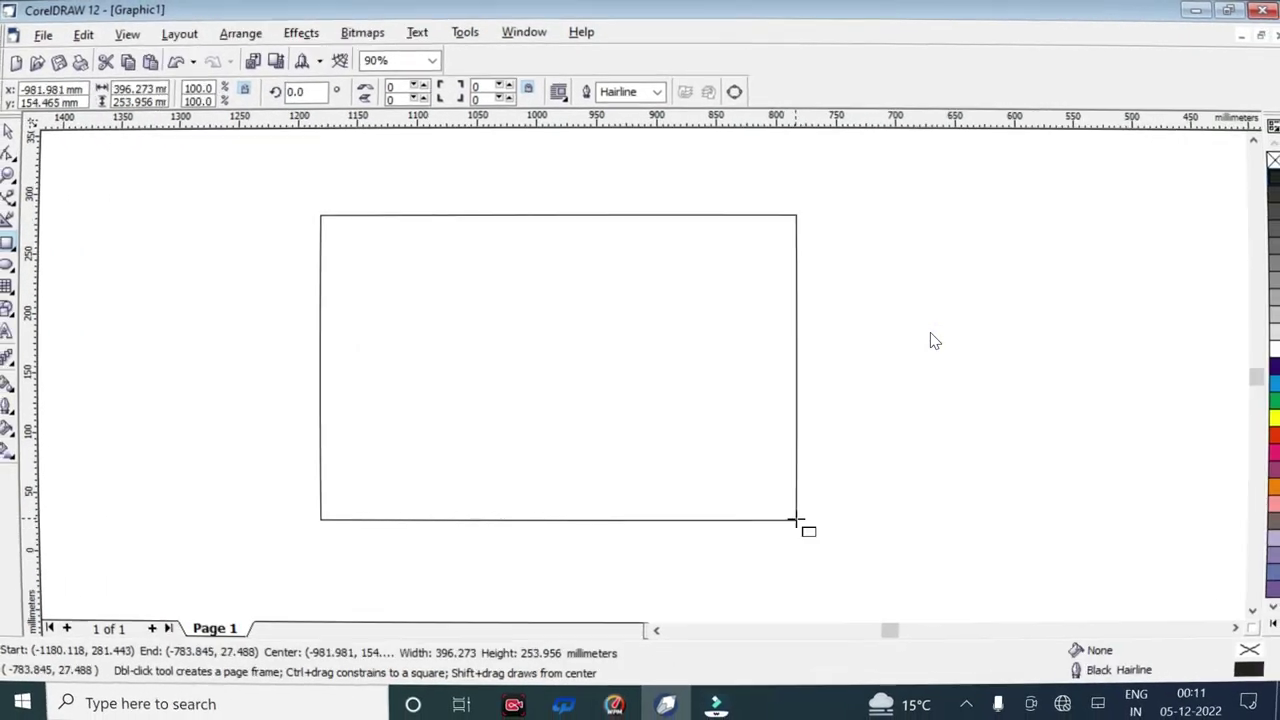
Draw the card-sized background rectangle and position it
drag(838, 470, 823, 528)
click(13, 133)
drag(503, 337, 511, 319)
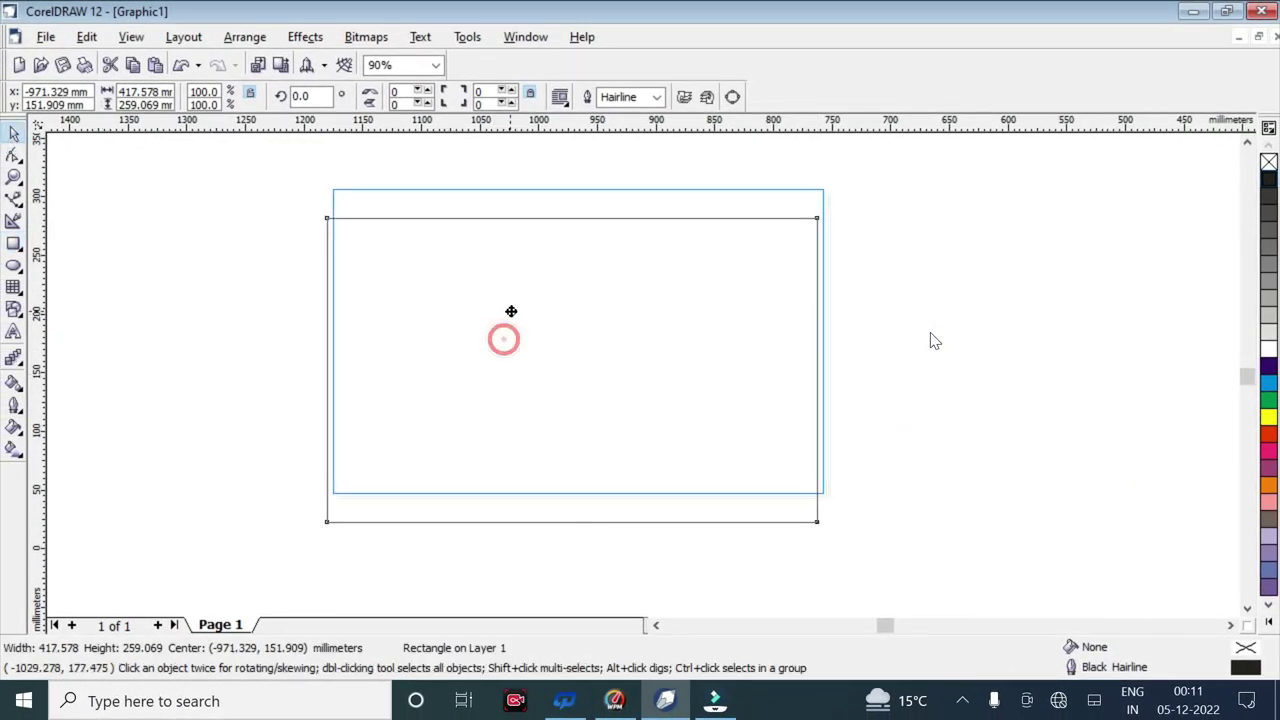
Fill the rectangle with a lavender-to-white linear fountain gradient
click(13, 448)
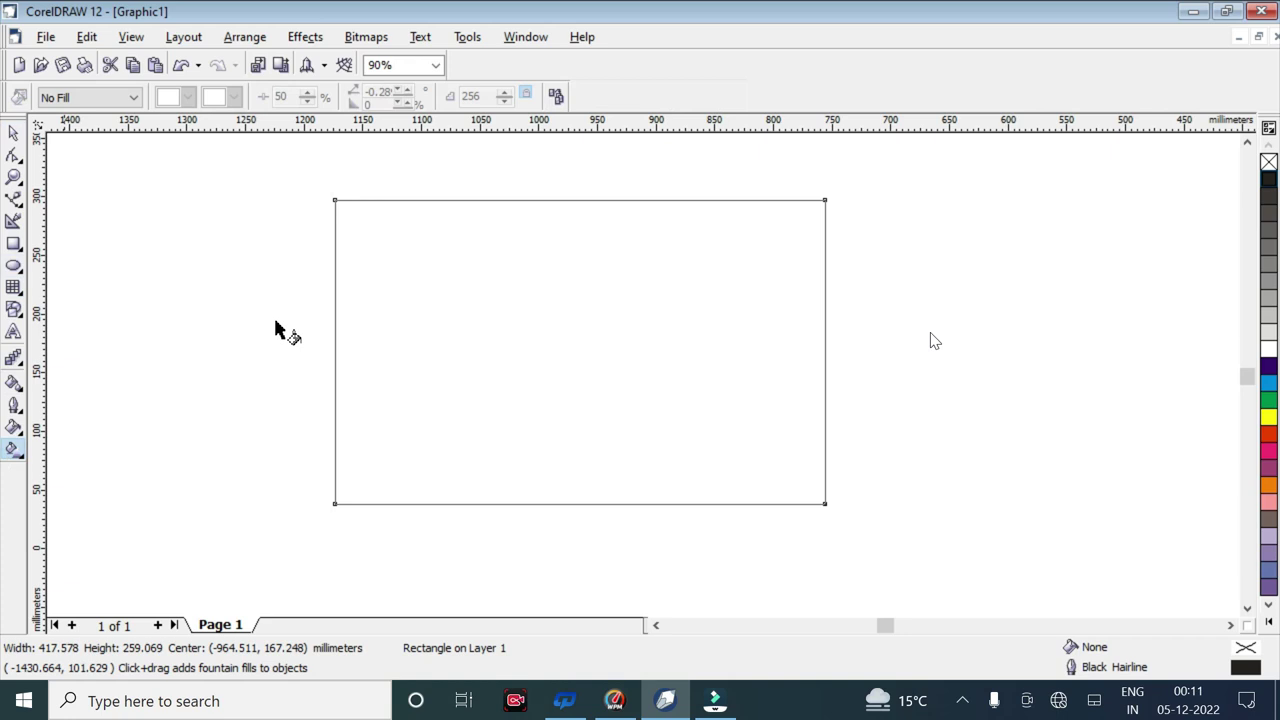
drag(287, 328, 887, 334)
click(287, 328)
click(1265, 536)
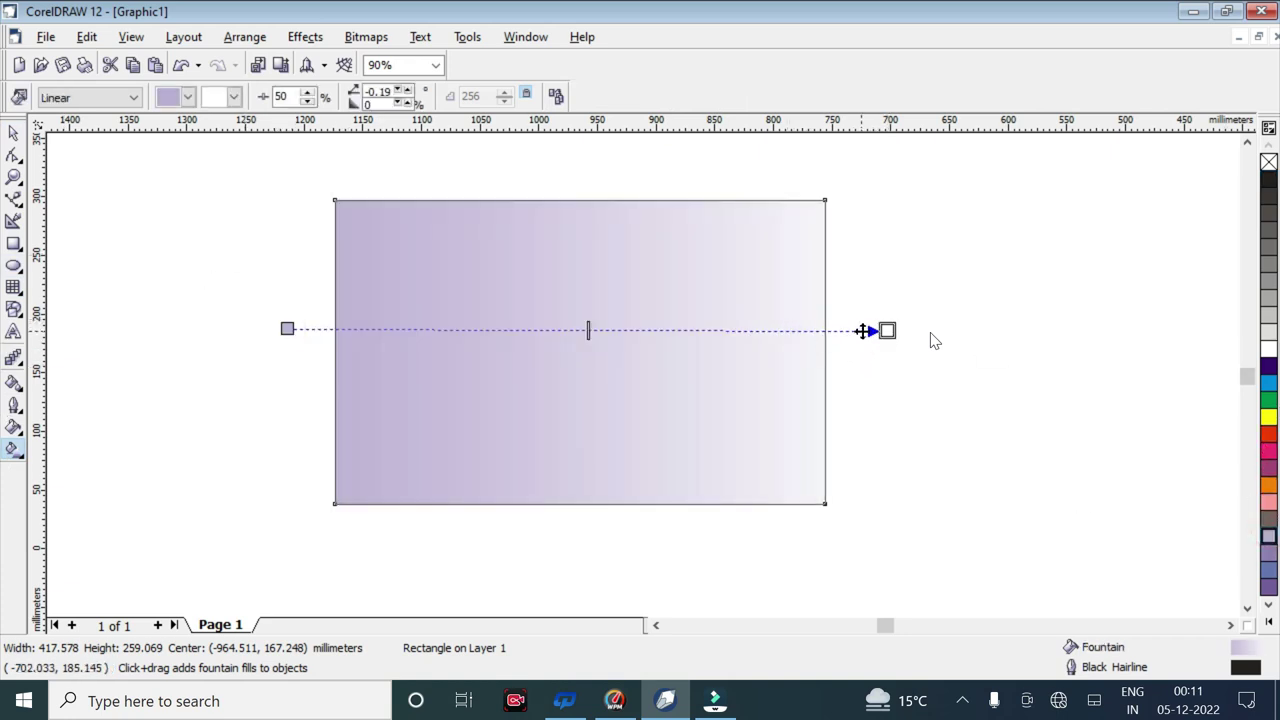
drag(887, 331, 898, 331)
Remove the background rectangle's outline
click(12, 133)
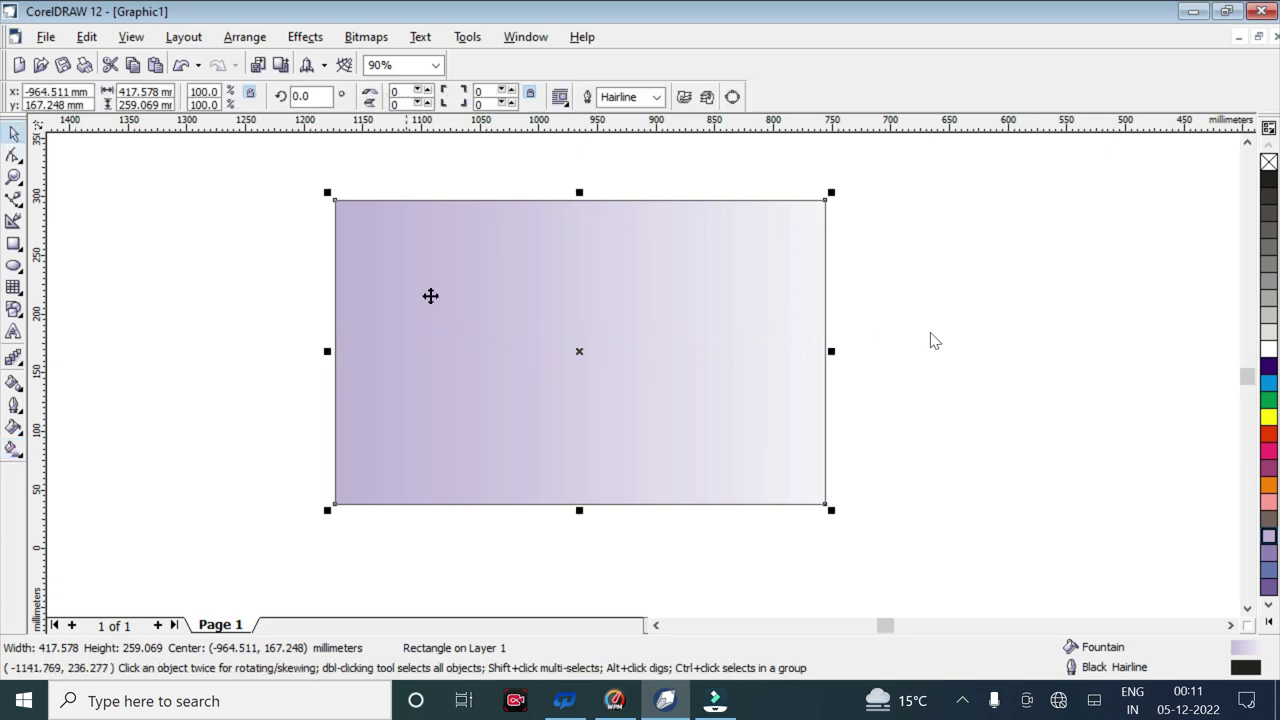
click(13, 405)
click(100, 416)
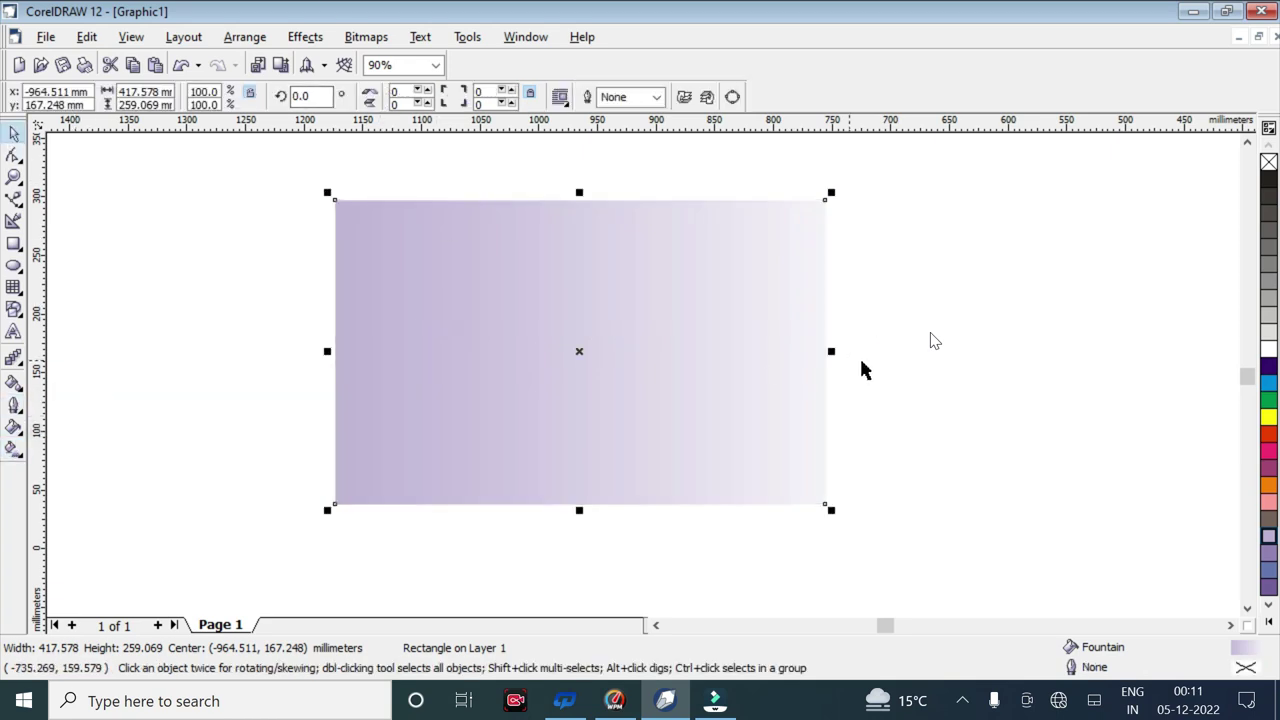
click(13, 243)
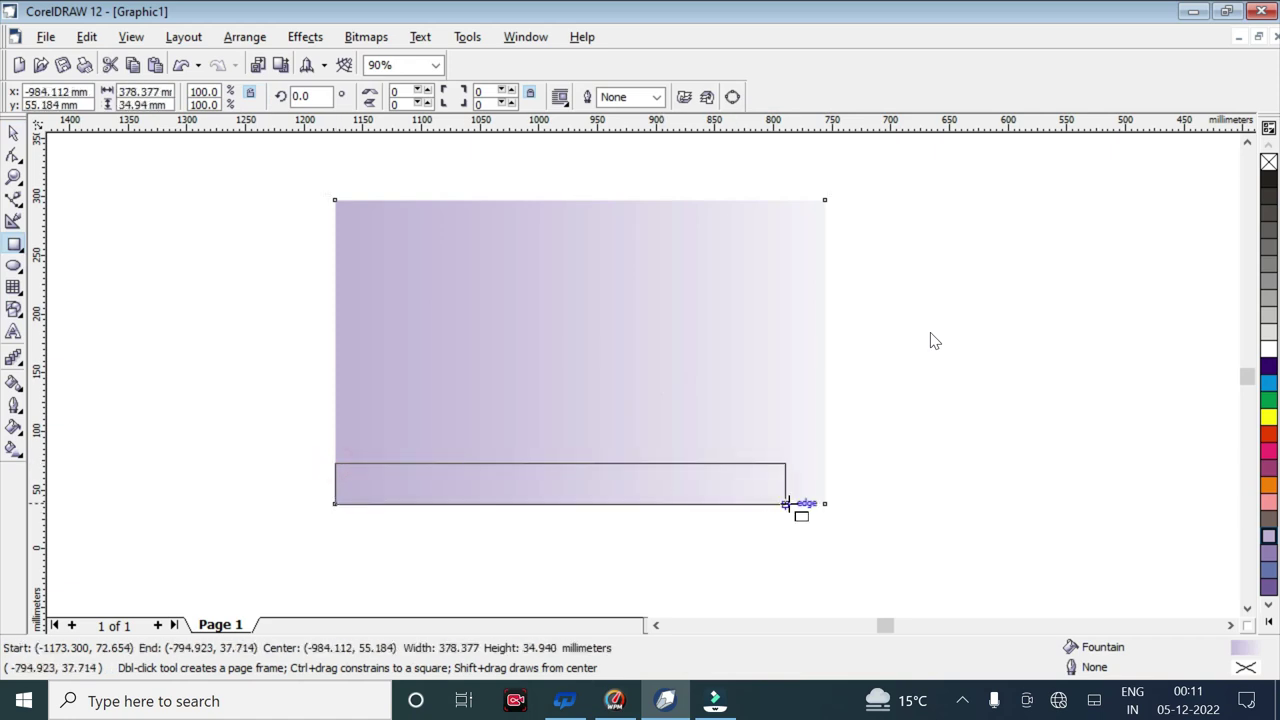
Draw a thin bottom band and fill it with PANTONE Violet U from the PANTONE solid uncoated palette
drag(335, 463, 825, 504)
click(524, 37)
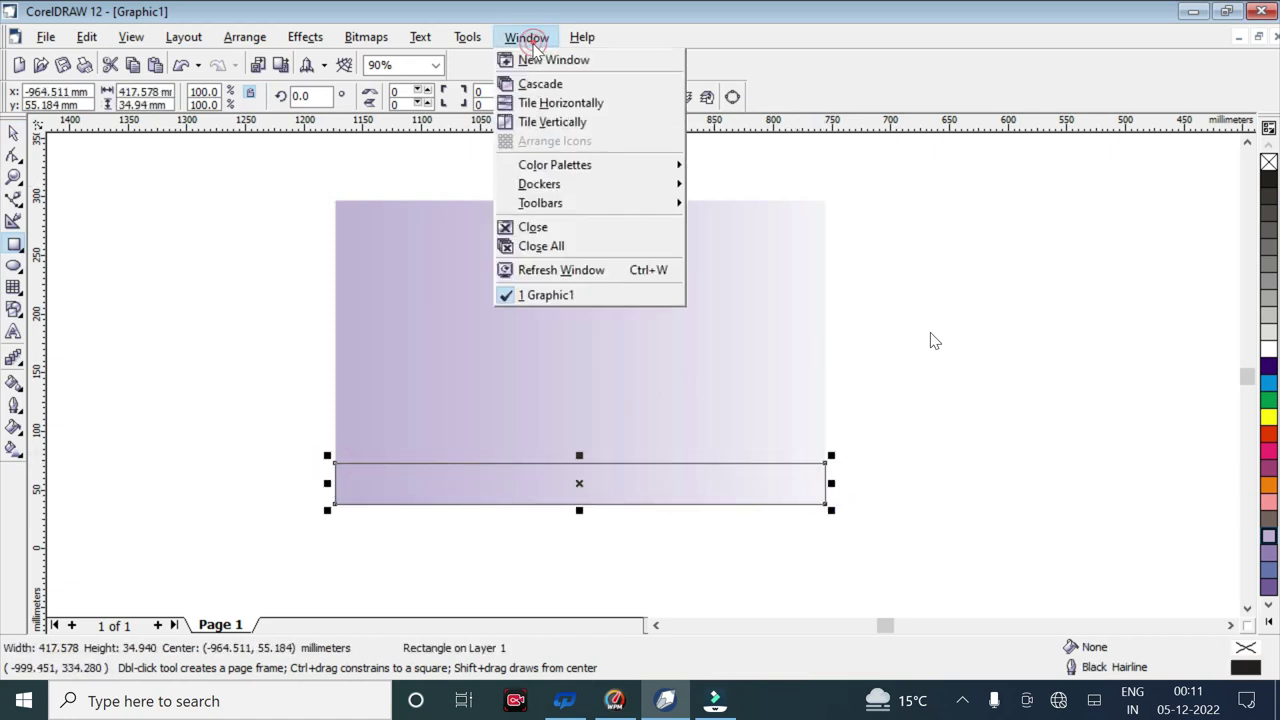
click(518, 36)
click(520, 37)
mouse_move(554, 164)
click(814, 320)
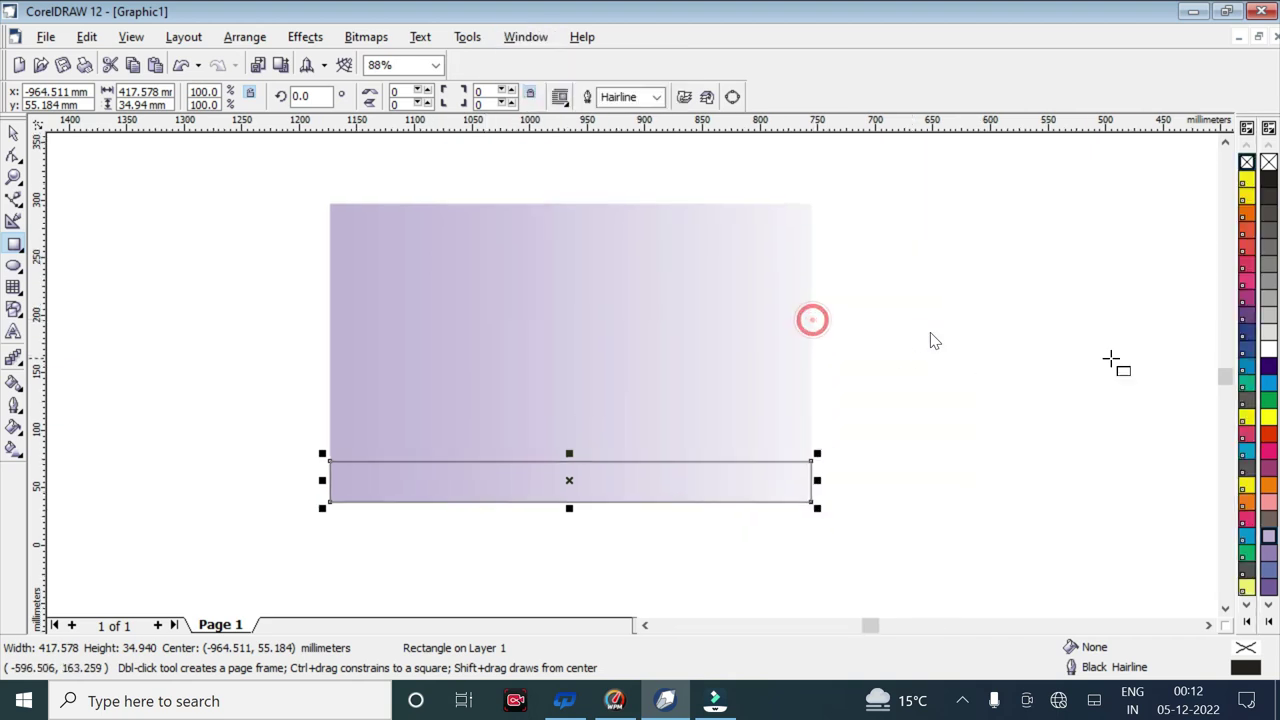
click(1246, 349)
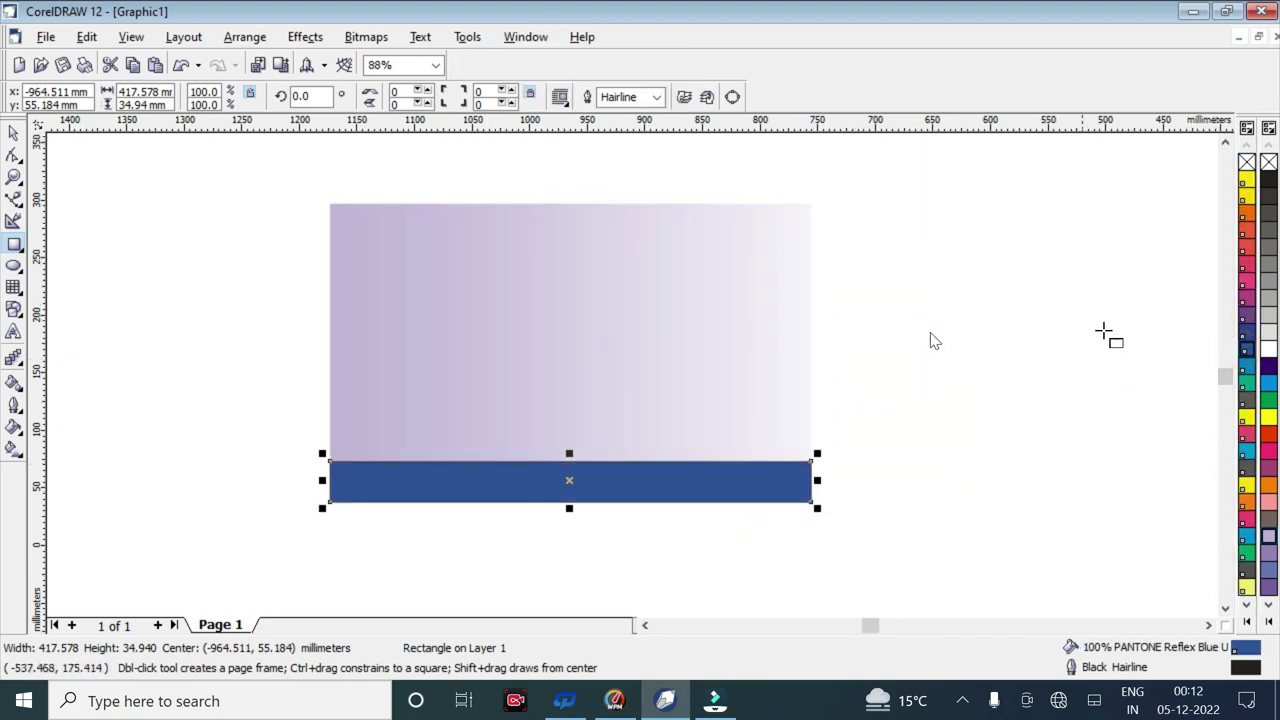
click(1246, 325)
Remove the purple bottom band's outline
click(886, 394)
click(13, 133)
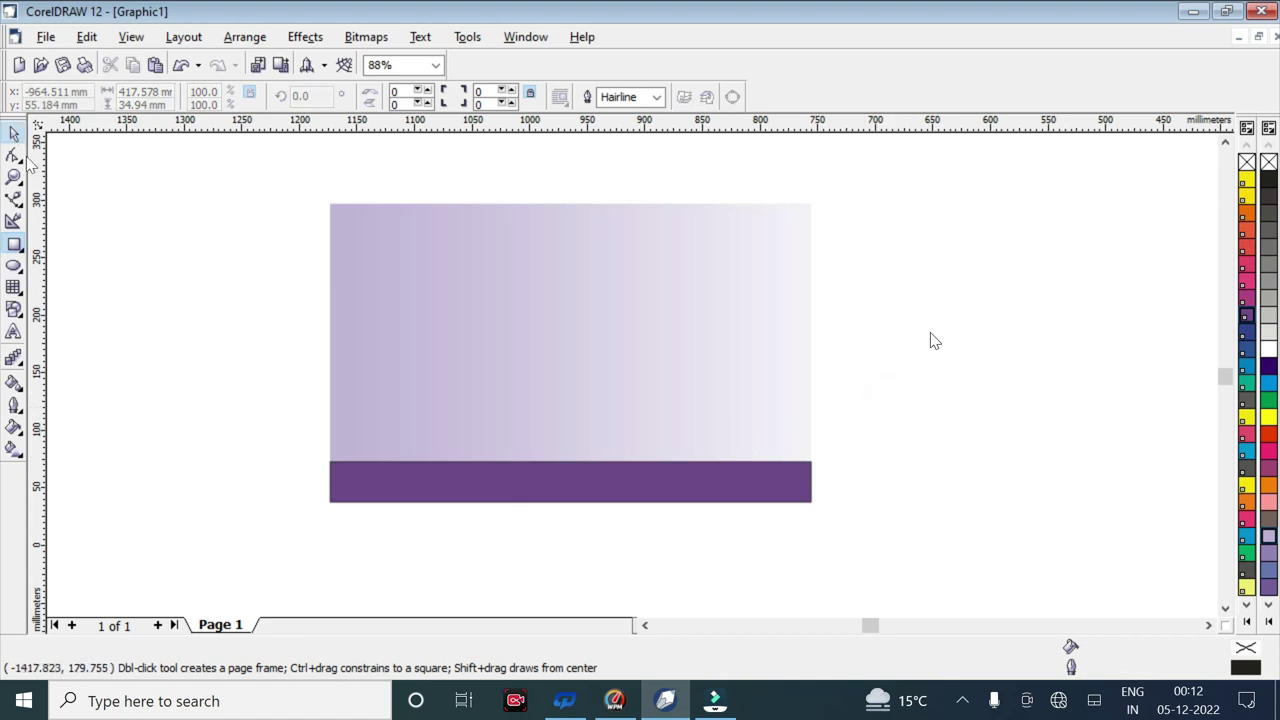
click(628, 494)
click(14, 428)
click(104, 410)
click(80, 336)
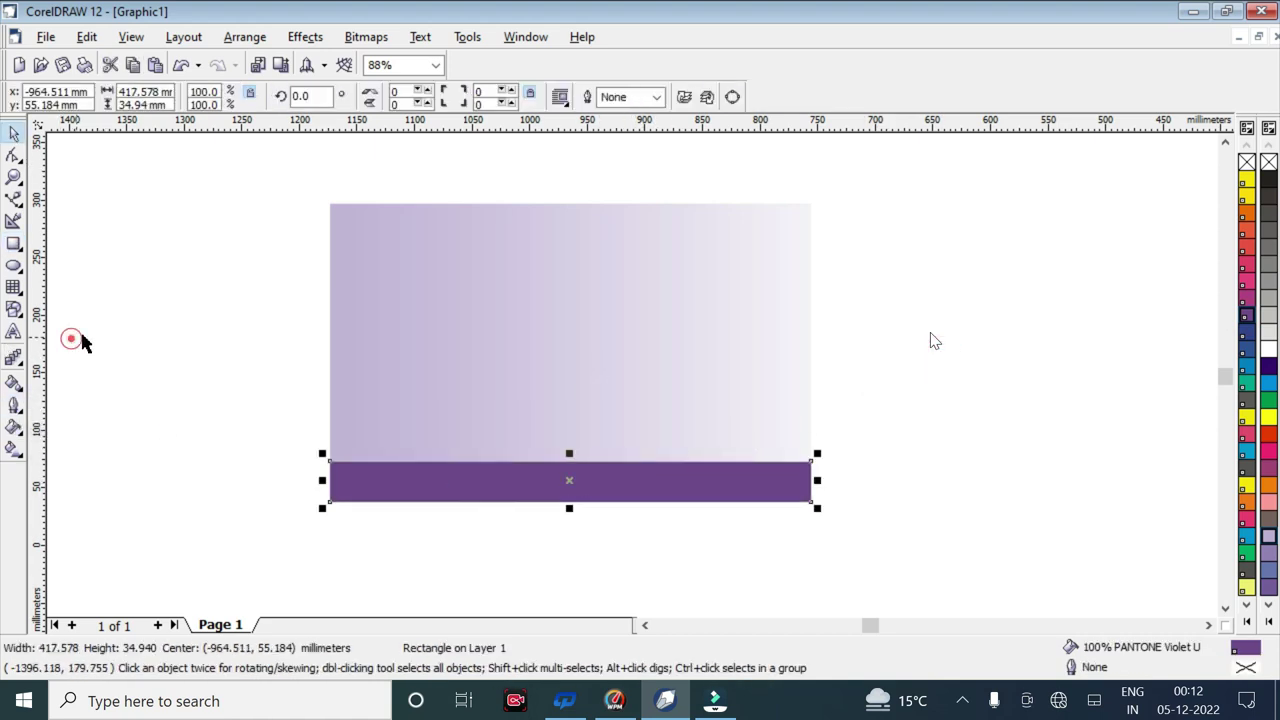
click(14, 331)
click(389, 248)
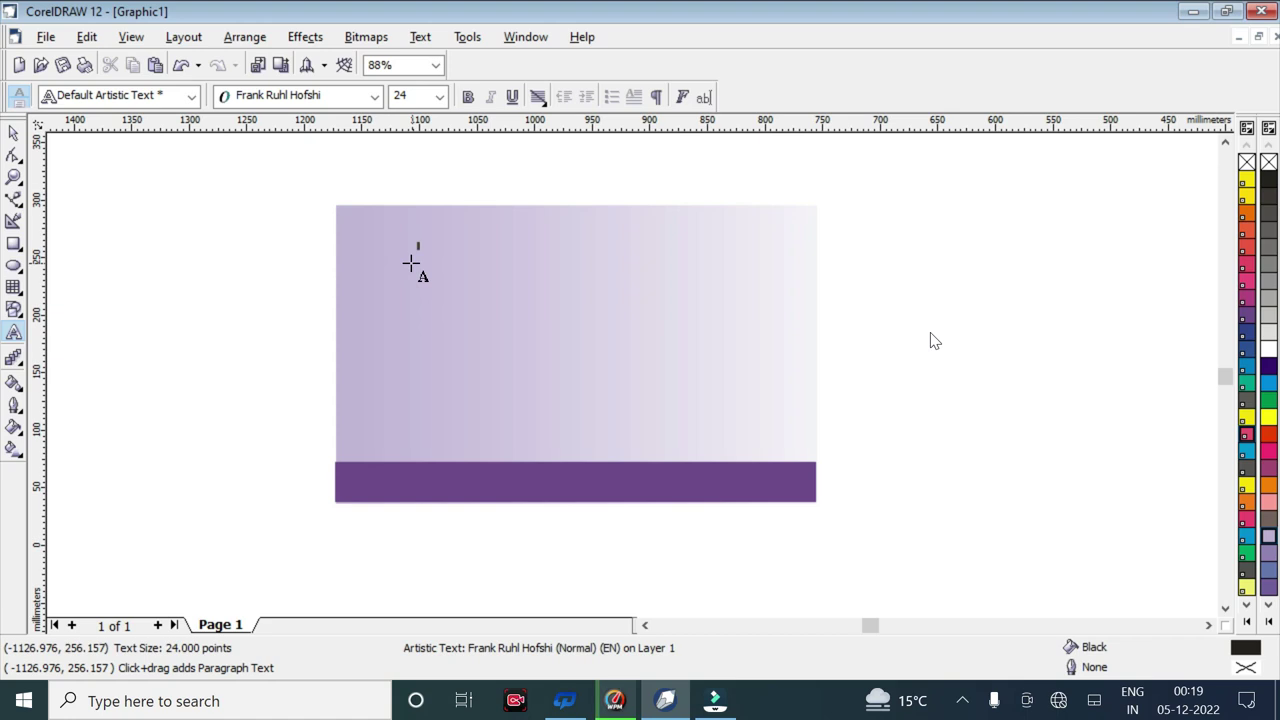
Type the person's name in 50 pt Ebrima and colour it pink
text(Mr. Prince)
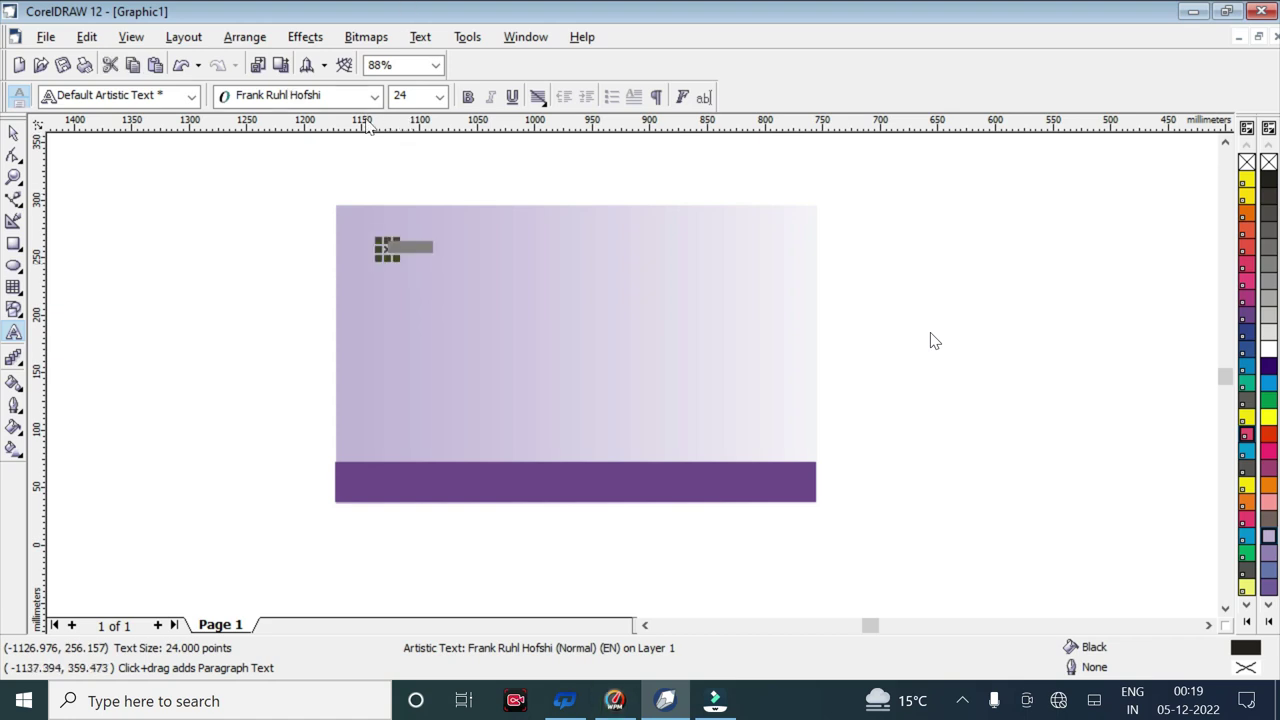
click(374, 95)
click(330, 264)
click(390, 94)
text(50)
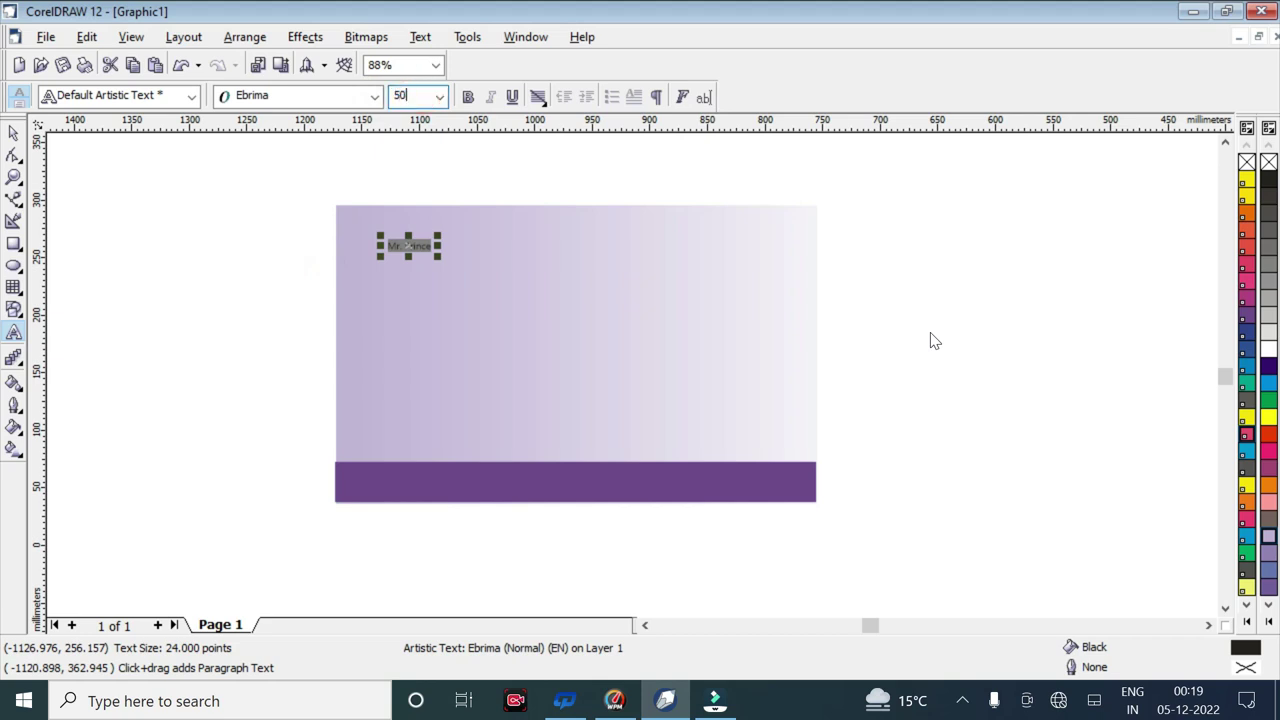
key(Return)
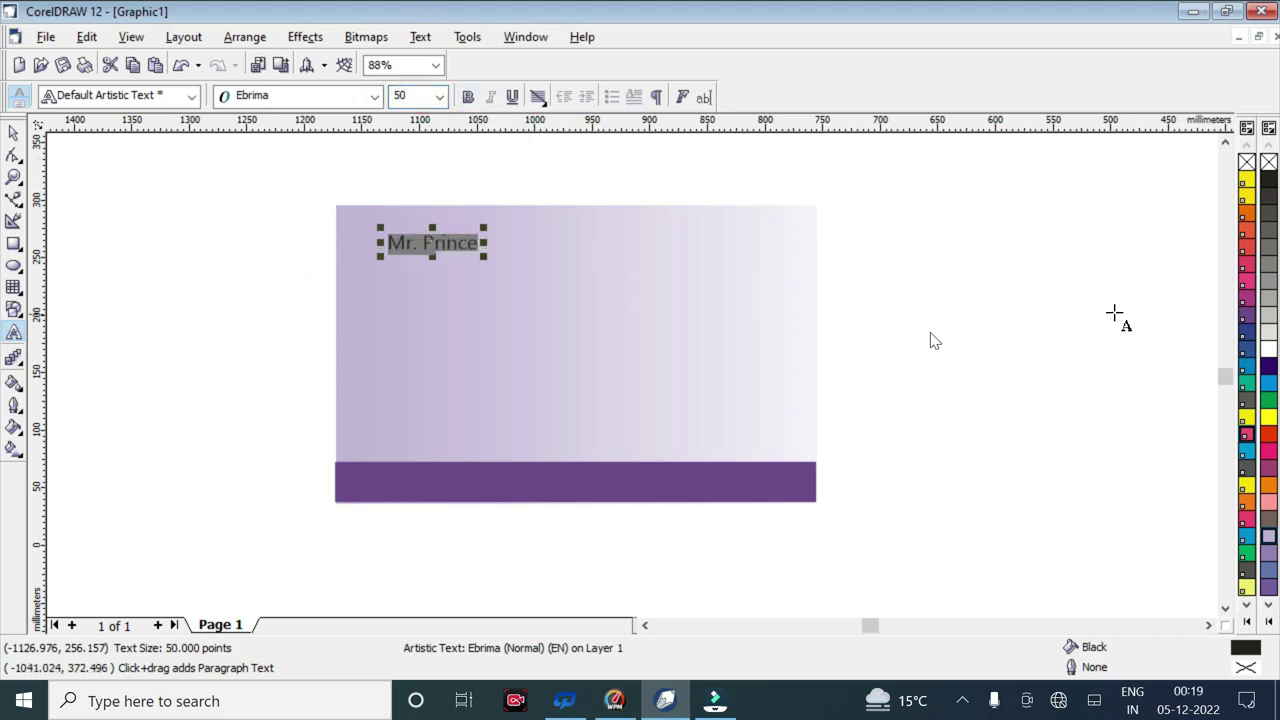
click(1246, 520)
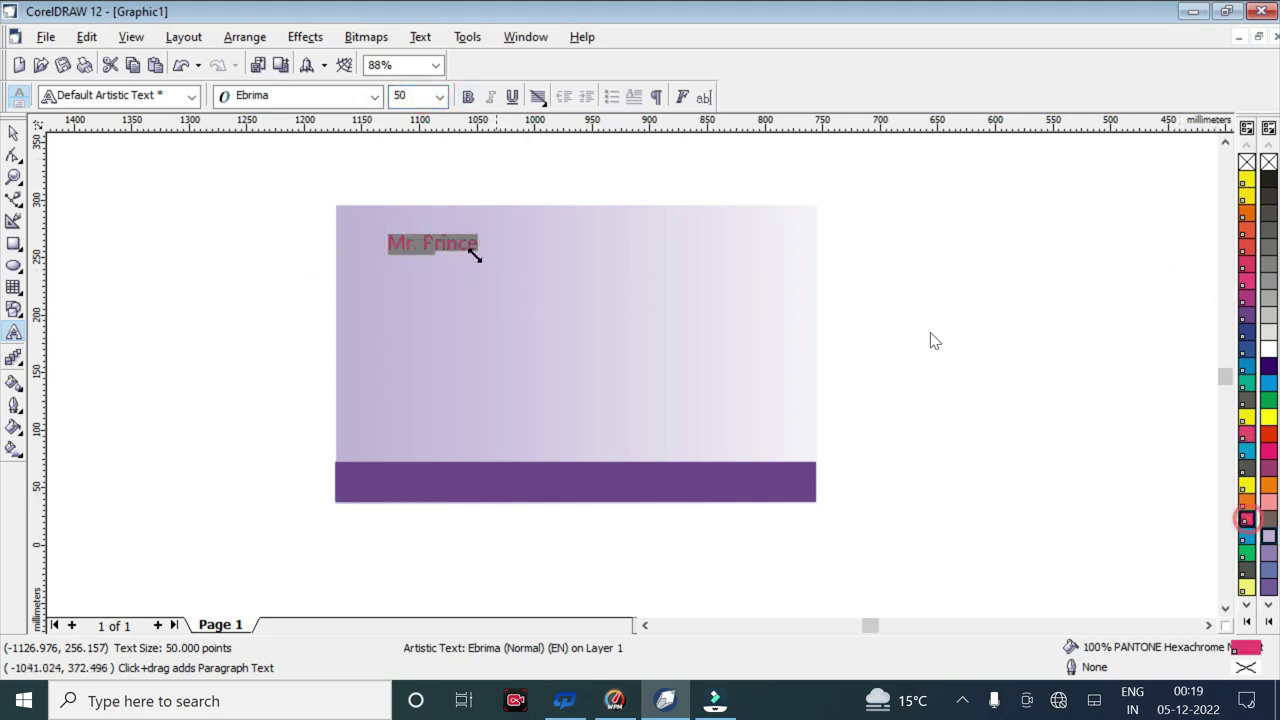
Move the name up to the card's top-left corner
click(14, 133)
drag(430, 243, 415, 239)
click(237, 269)
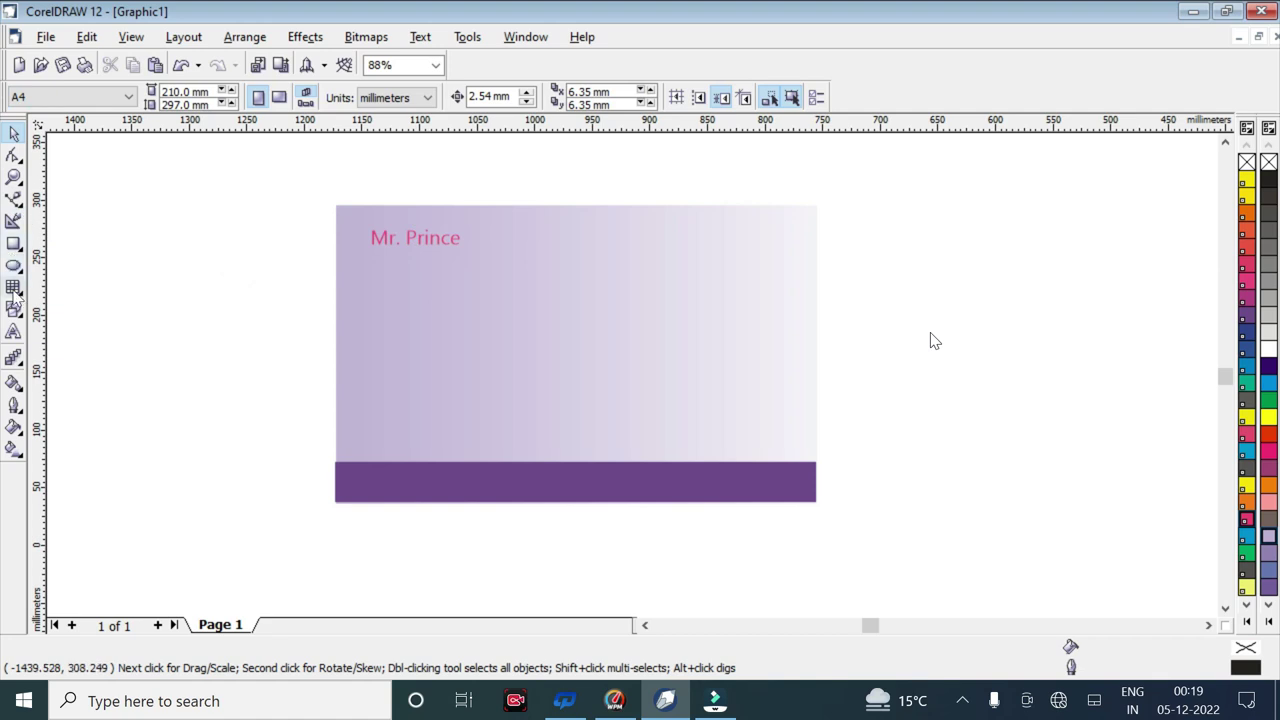
click(13, 333)
click(354, 320)
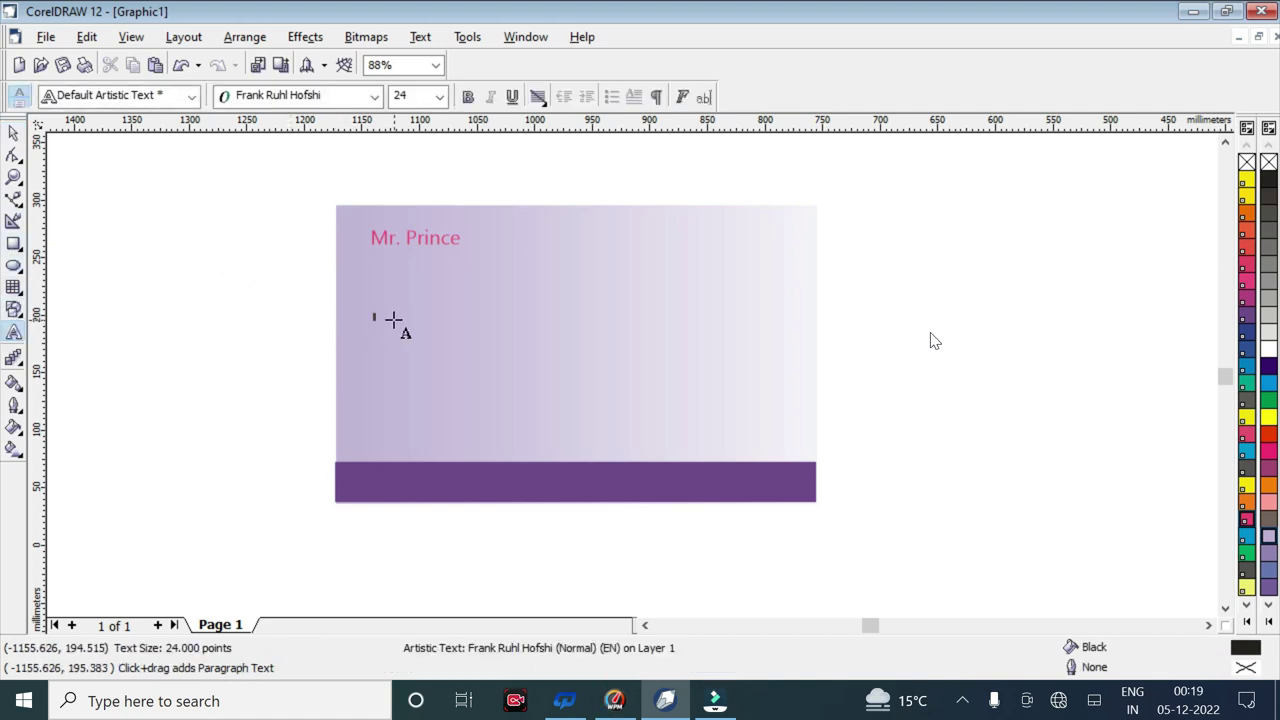
Set the Hitech text in 150 pt Estrangelo Edessa
text(M)
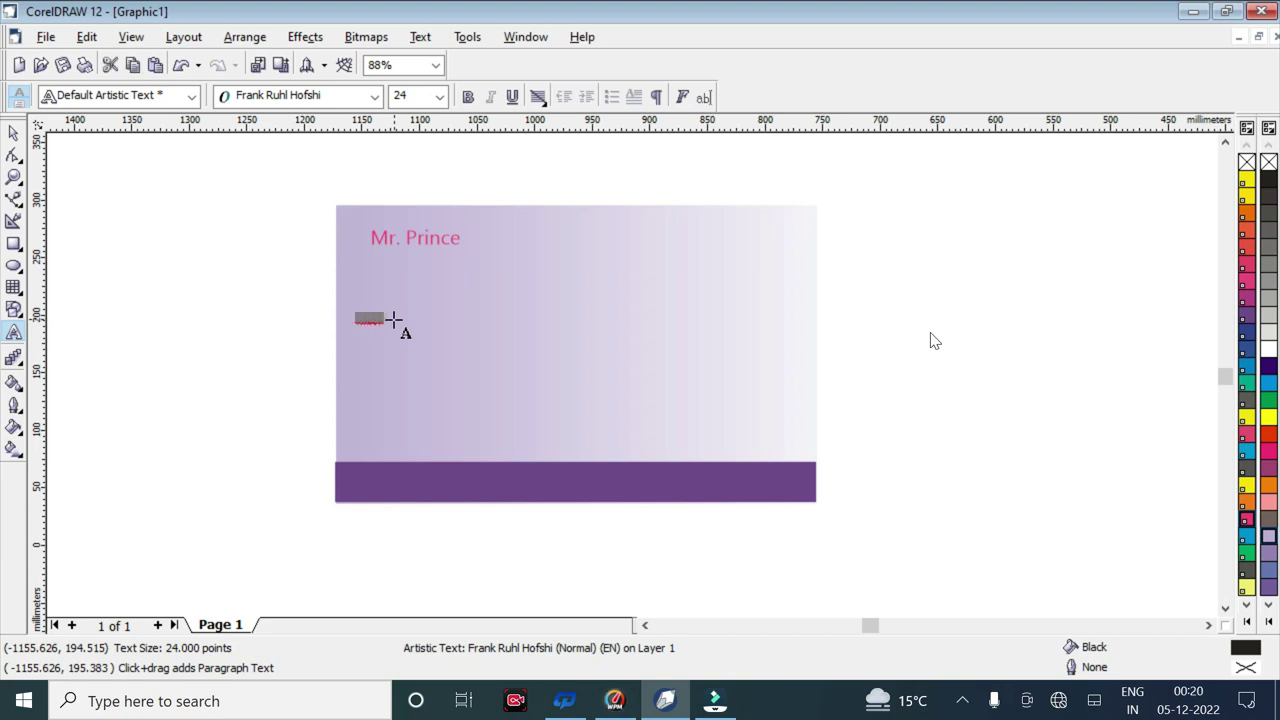
double_click(414, 96)
text(100)
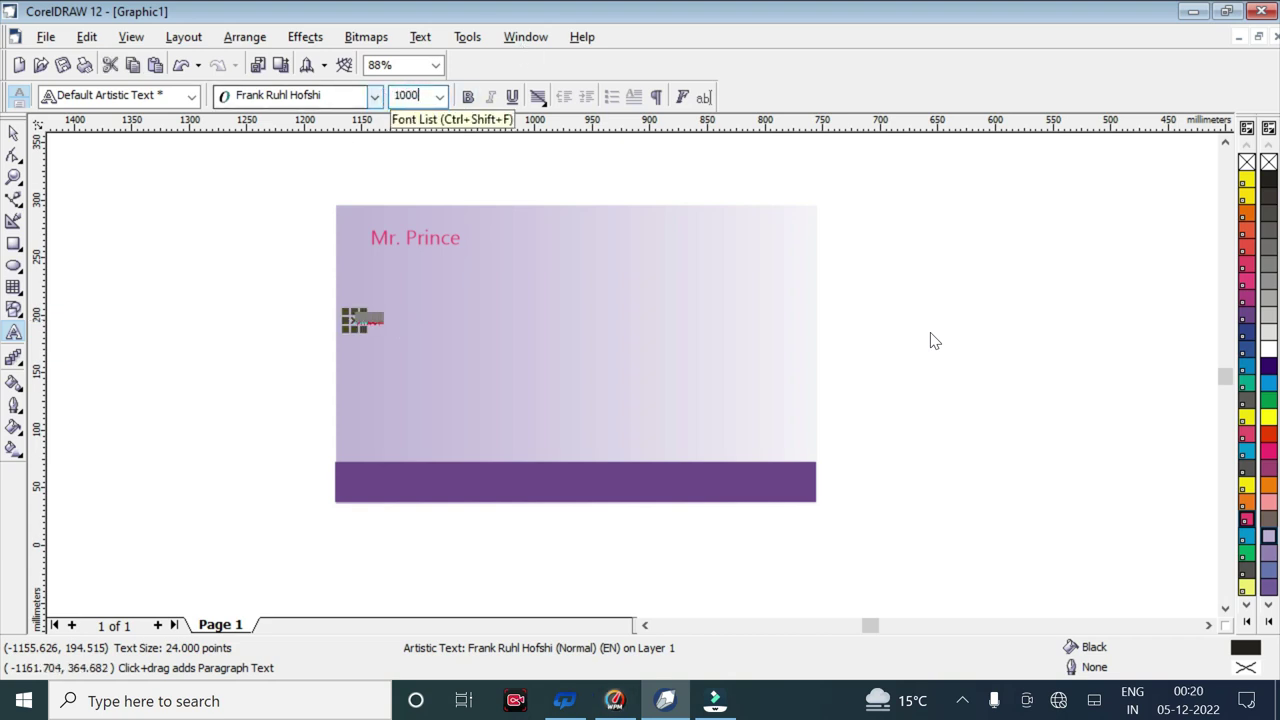
key(Return)
click(372, 96)
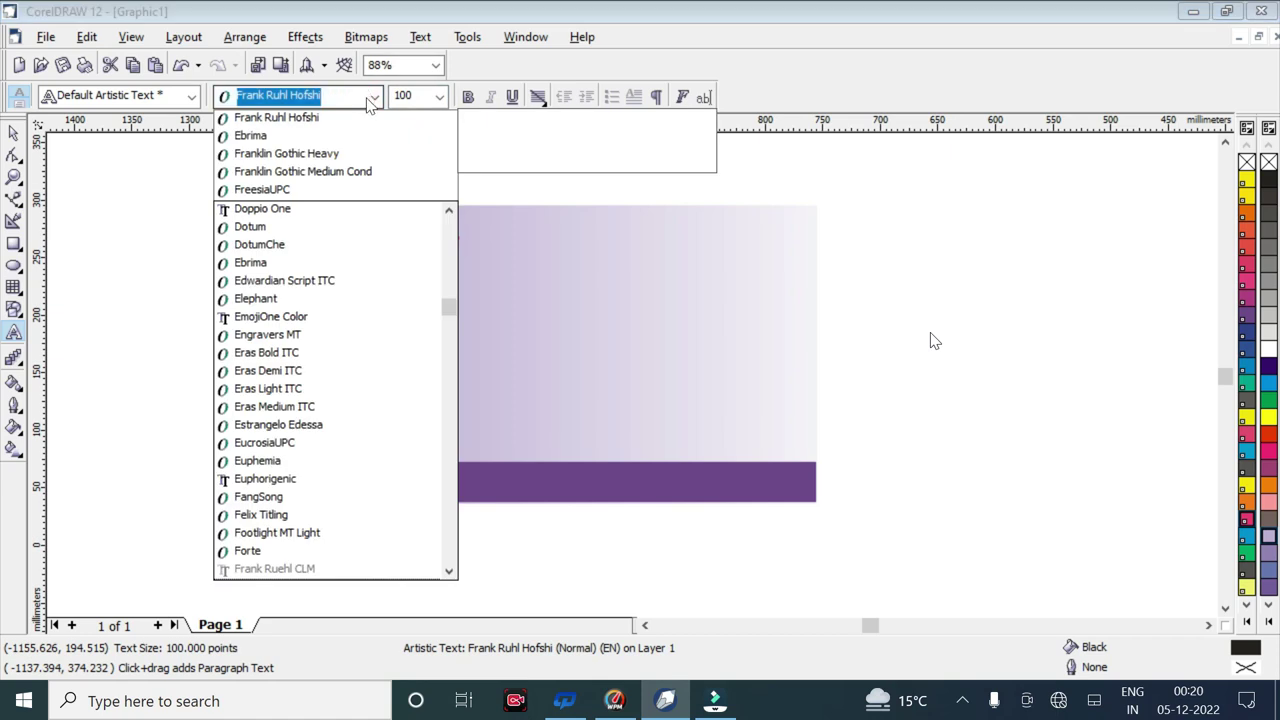
scroll(280, 450, down, 1)
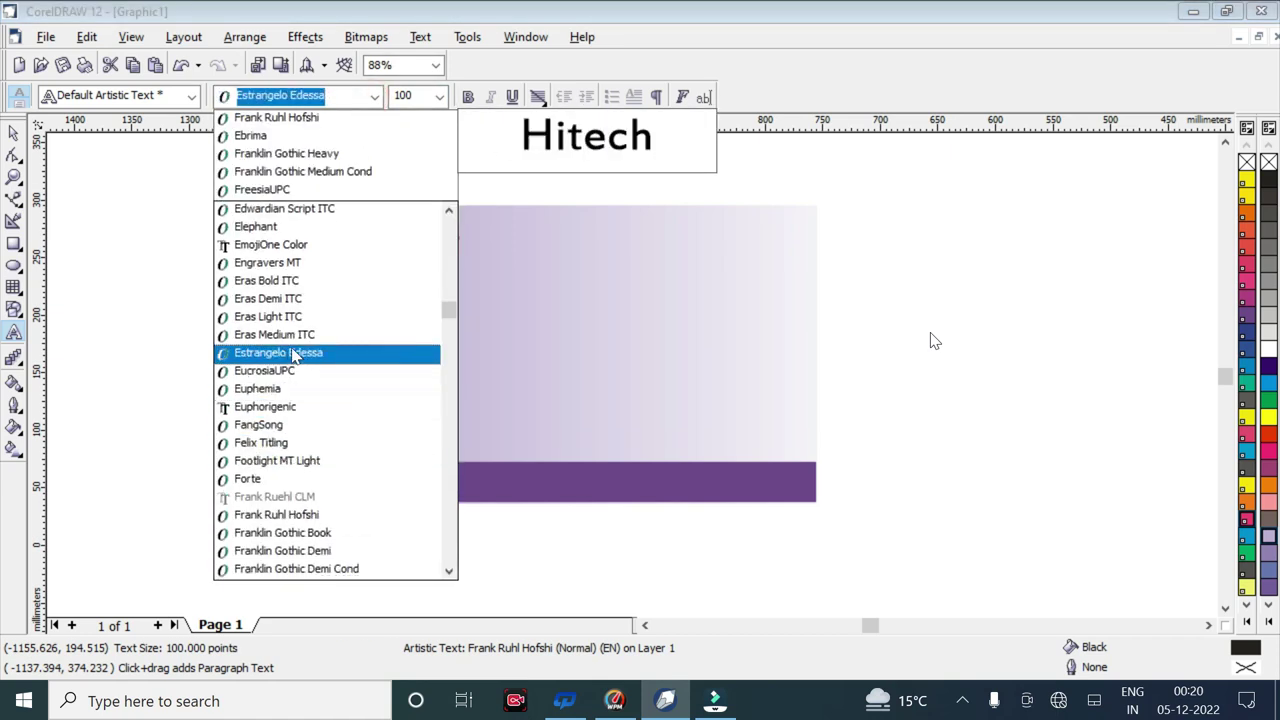
click(281, 353)
text(15)
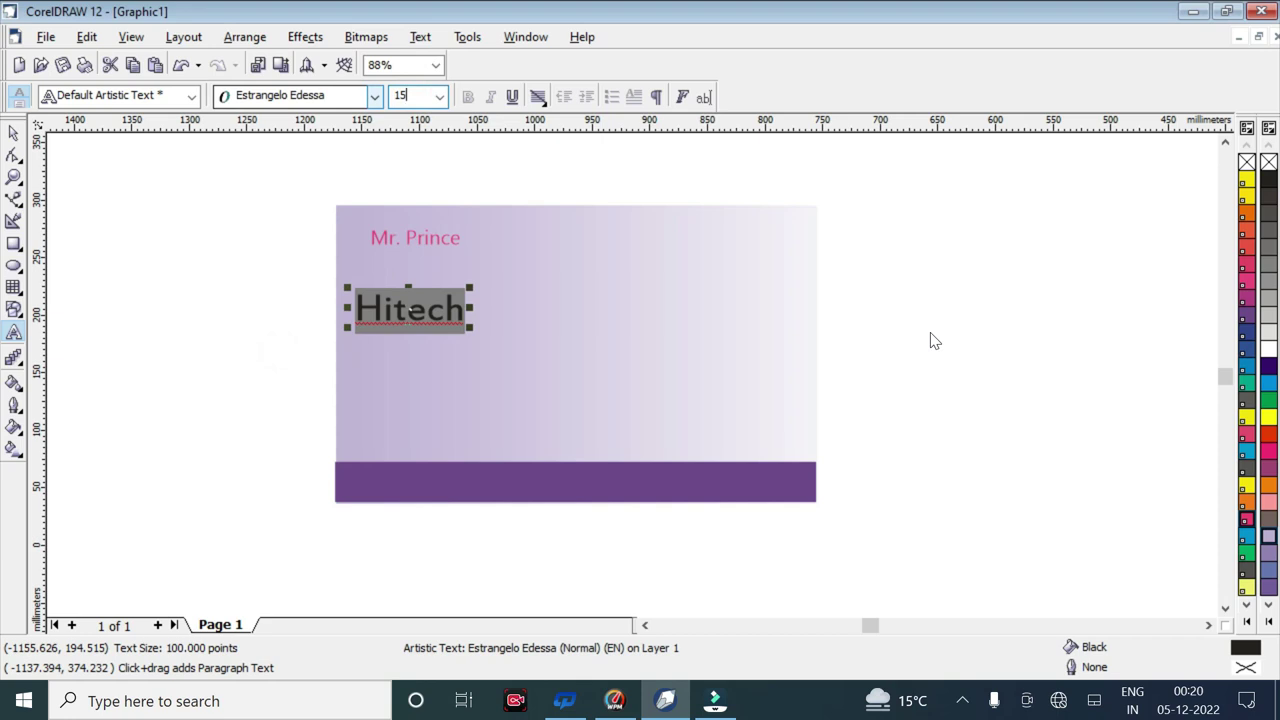
text(0)
key(Return)
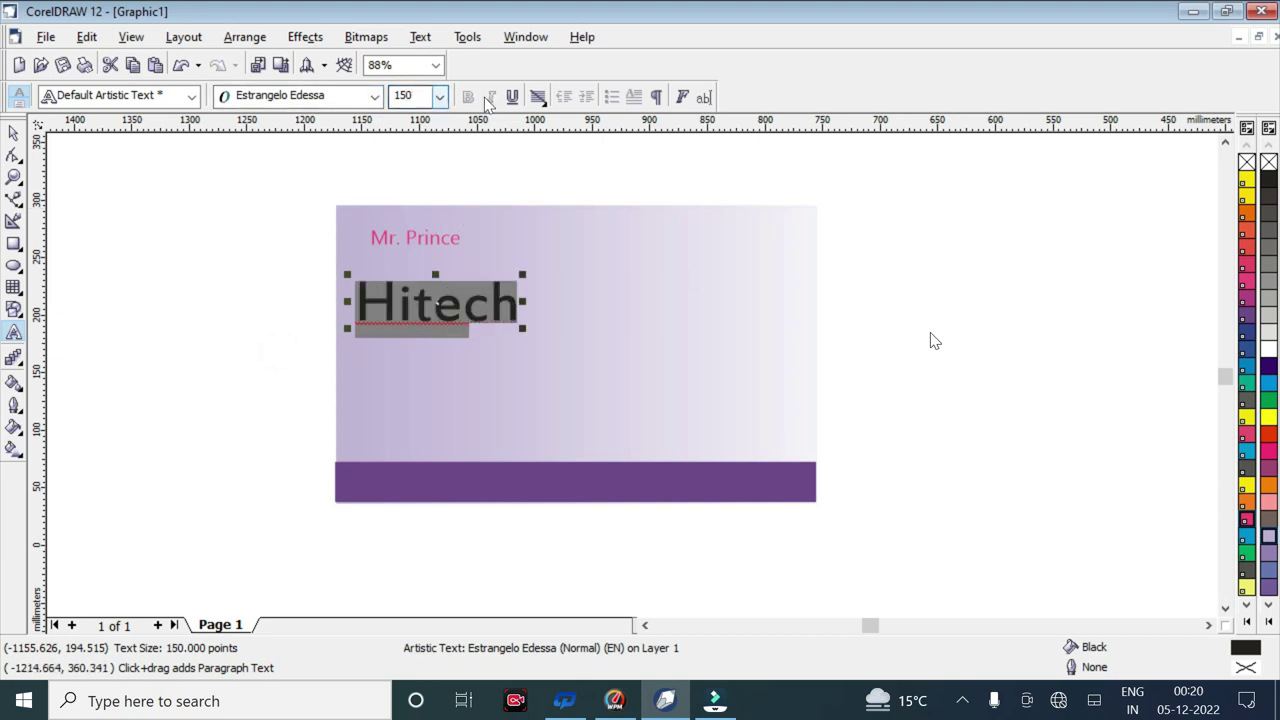
Colour Hitech cyan after trying red, pink and green
click(1246, 249)
click(1248, 283)
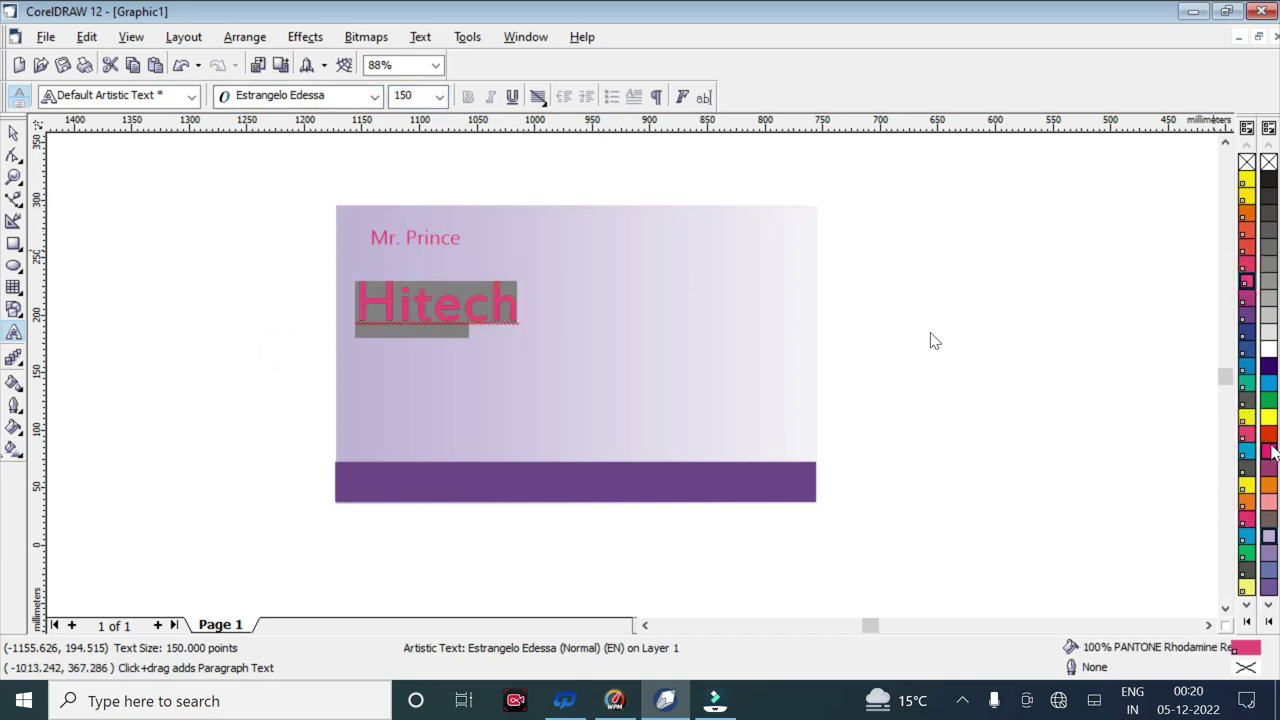
click(1268, 382)
click(1268, 399)
click(1268, 382)
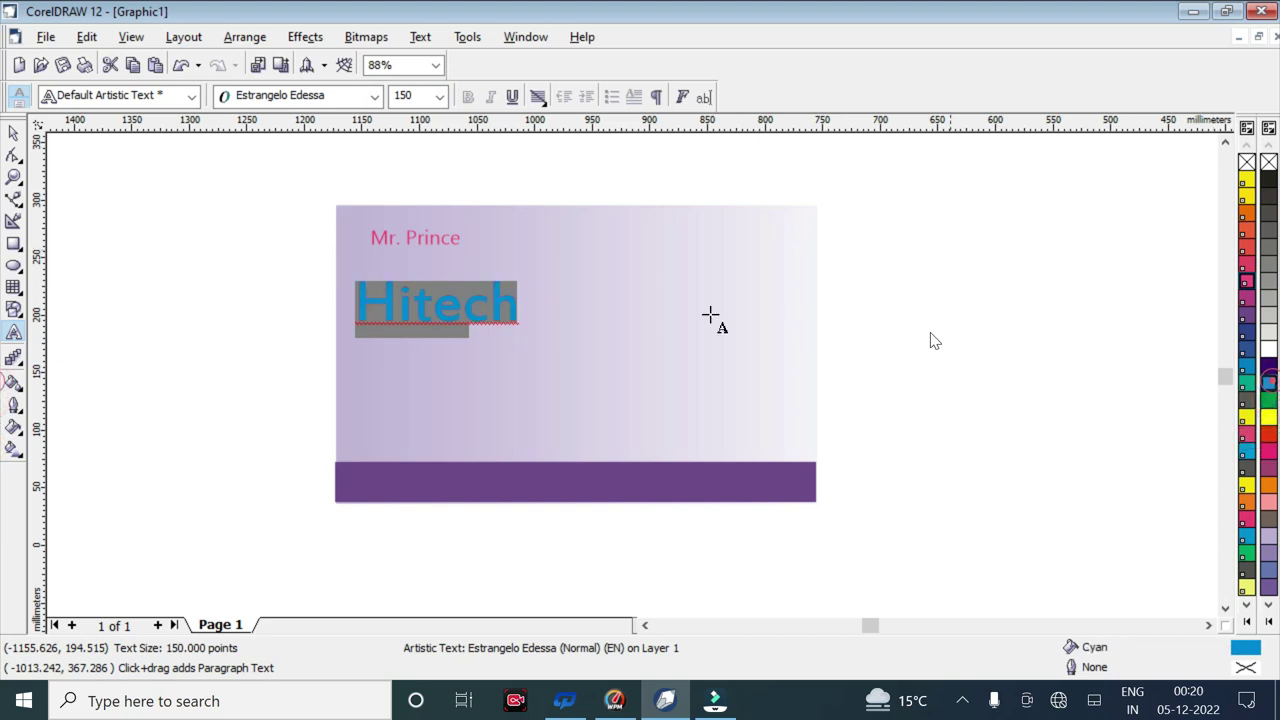
click(511, 302)
click(214, 356)
Place a new text insertion point below Hitech
click(14, 332)
click(448, 353)
click(485, 373)
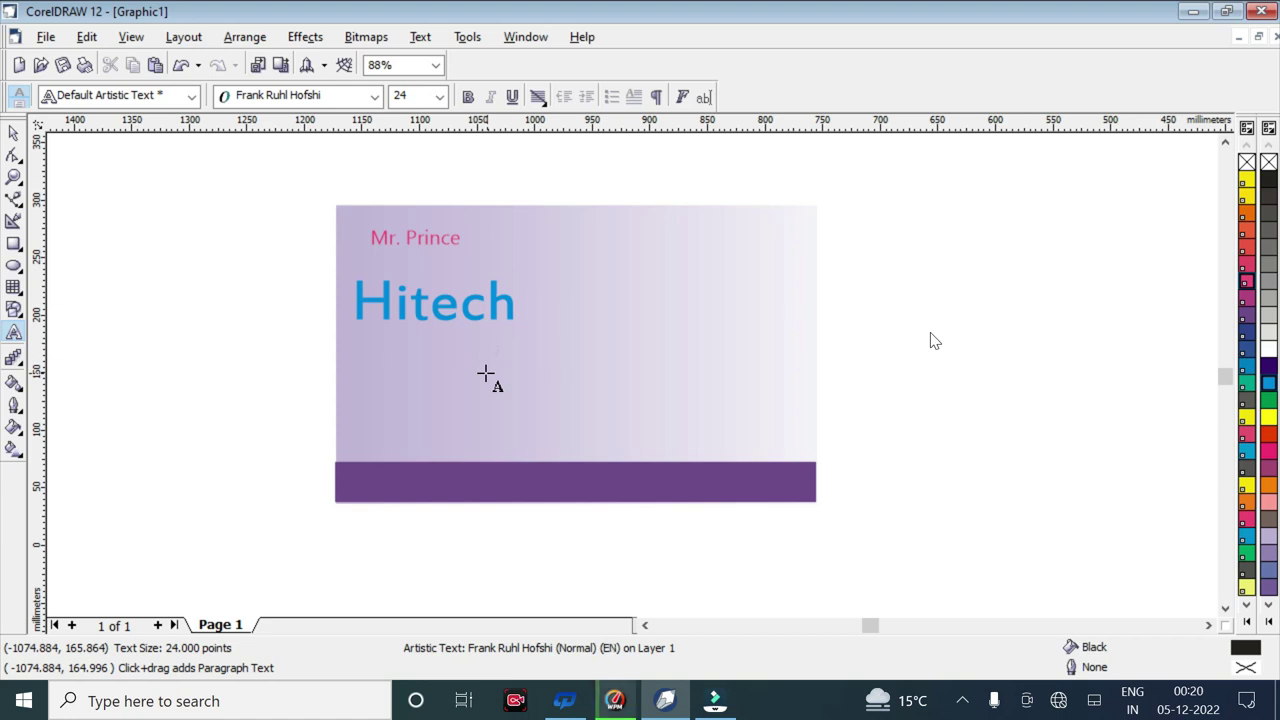
Make Computers 100 pt Edwardian Script ITC in rubine red, positioned under Hitech
double_click(405, 96)
text(100)
key(Return)
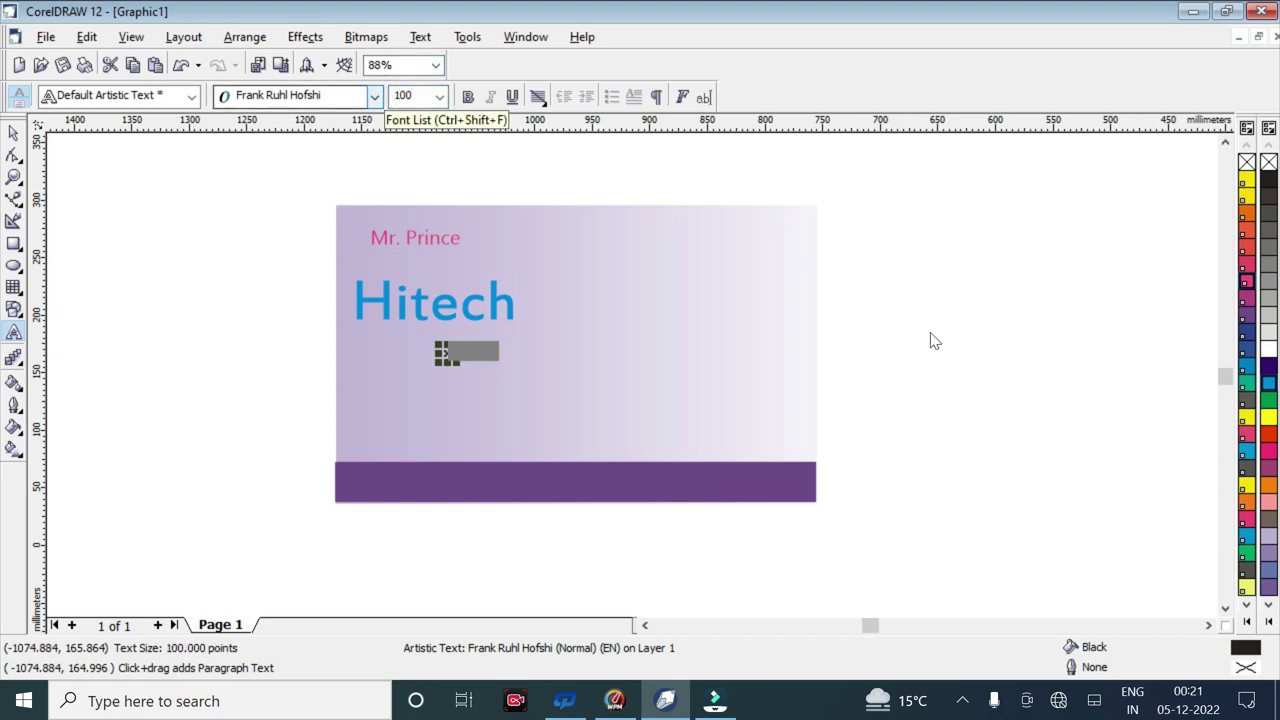
click(374, 96)
click(310, 266)
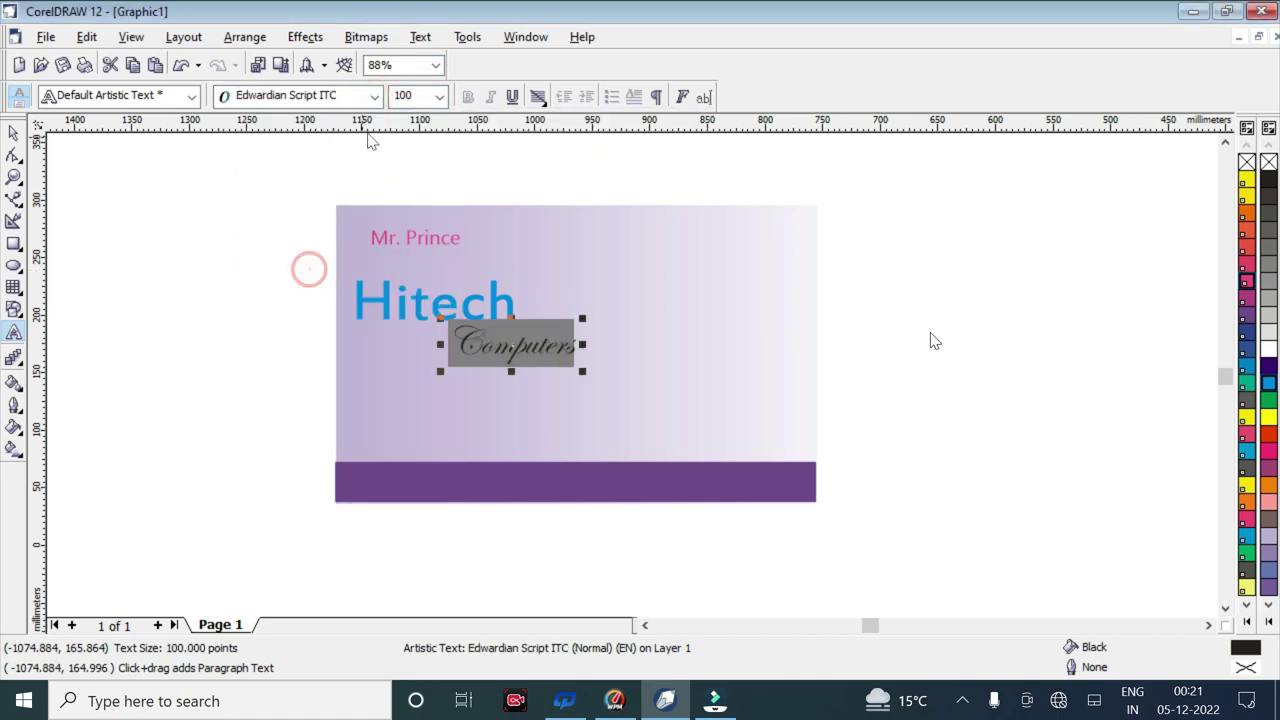
click(1245, 265)
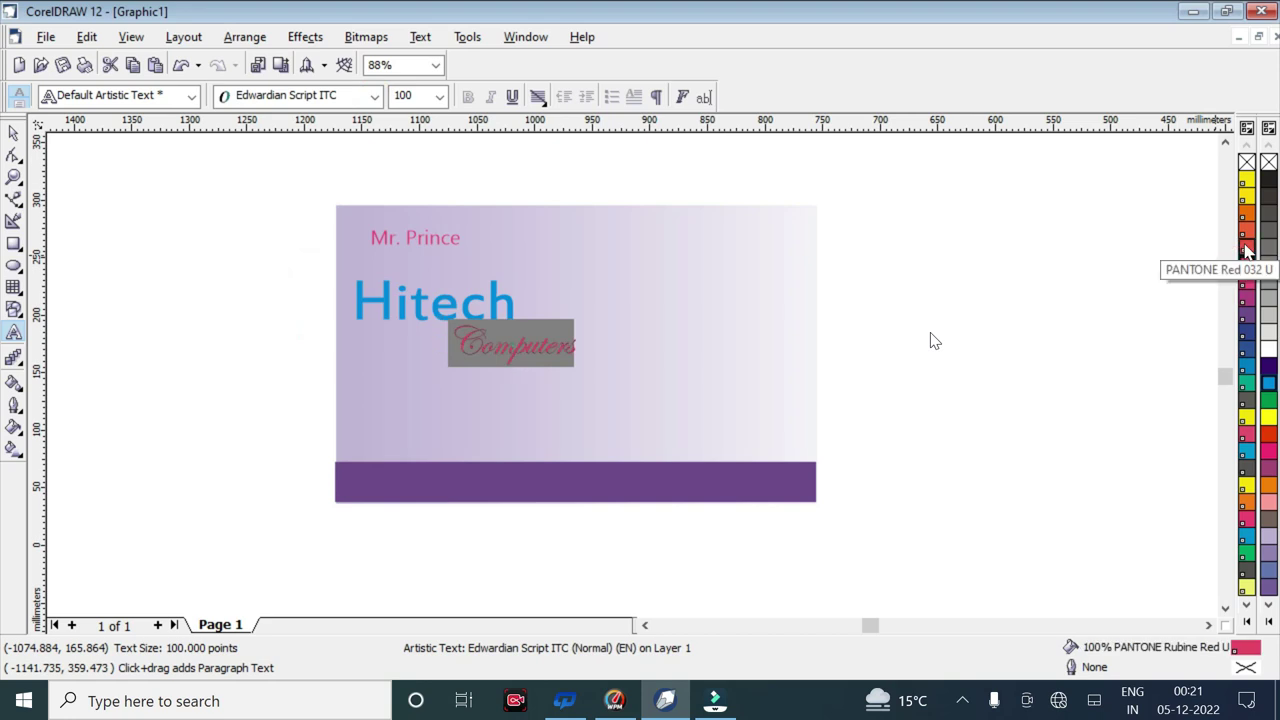
click(13, 132)
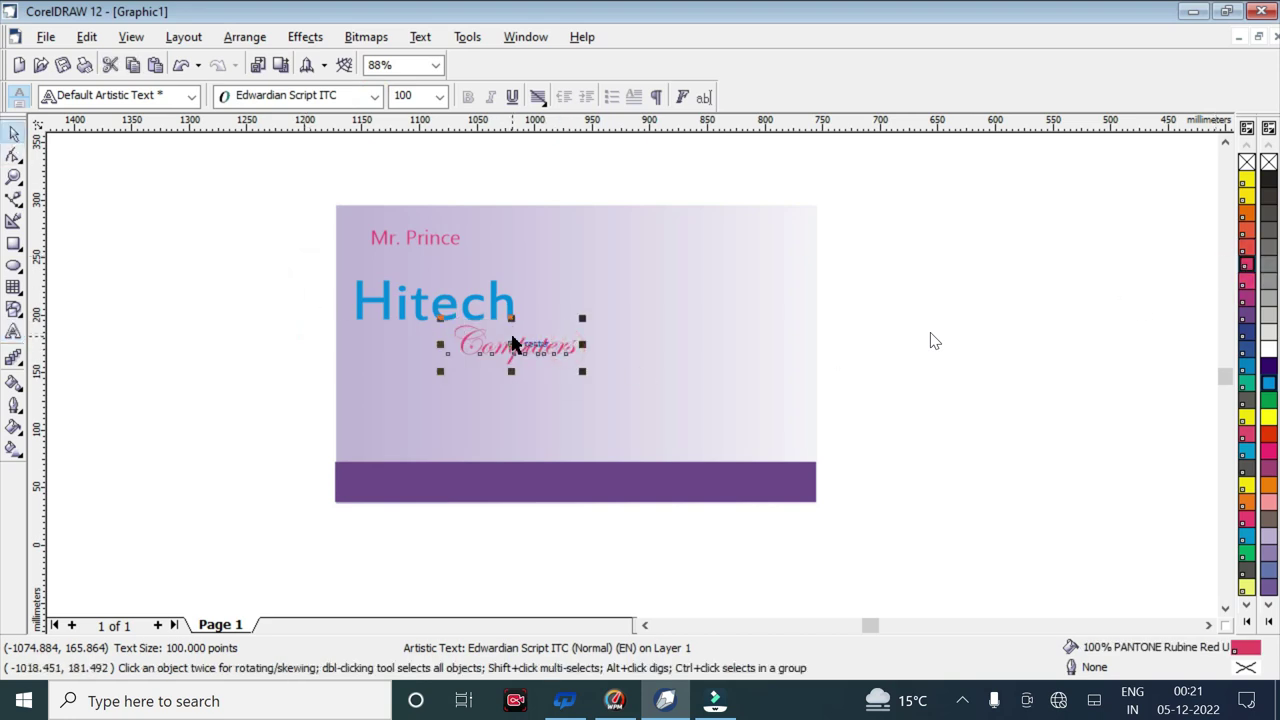
drag(512, 344, 494, 344)
click(201, 350)
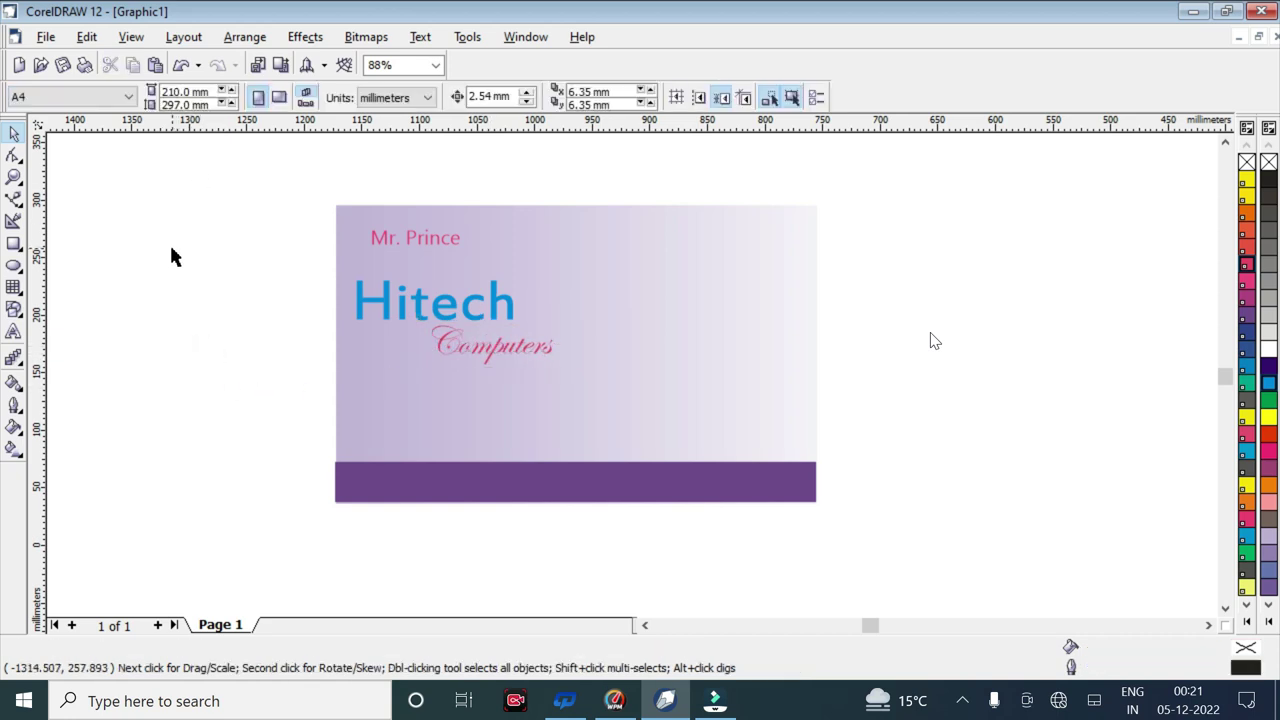
Draw a thin black-filled bar beneath Computers
click(14, 331)
click(14, 244)
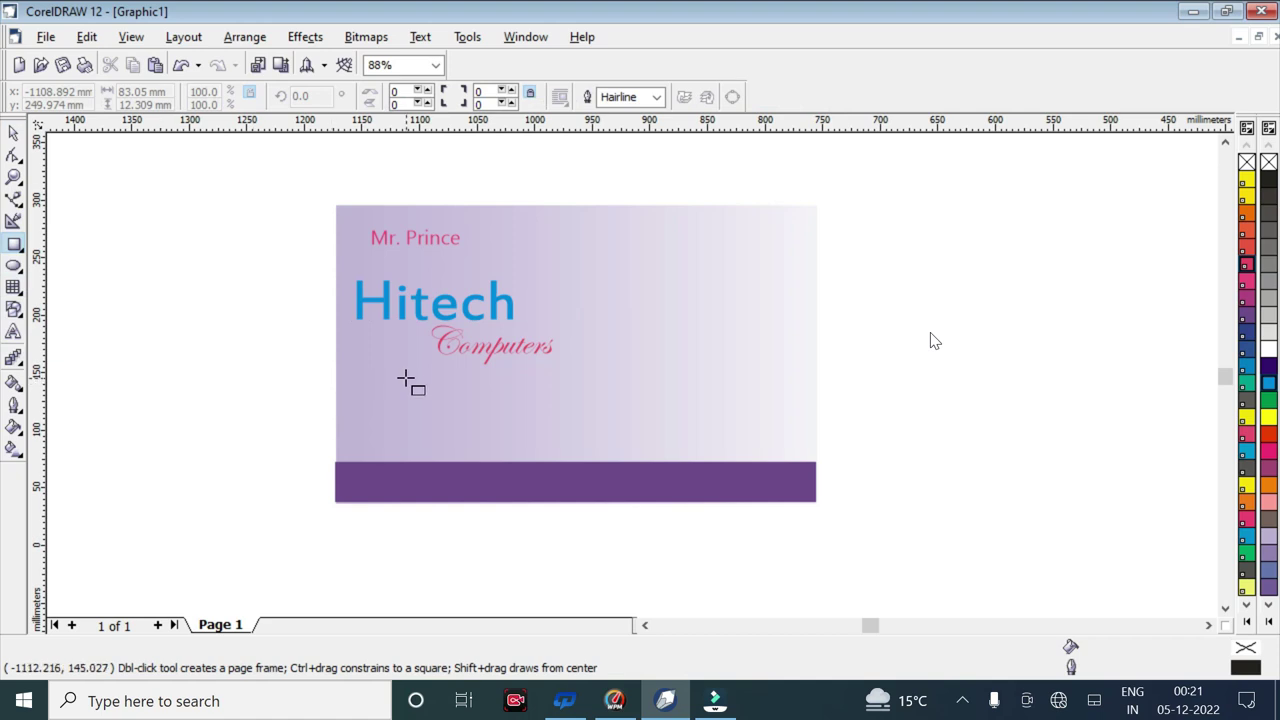
drag(379, 367, 552, 386)
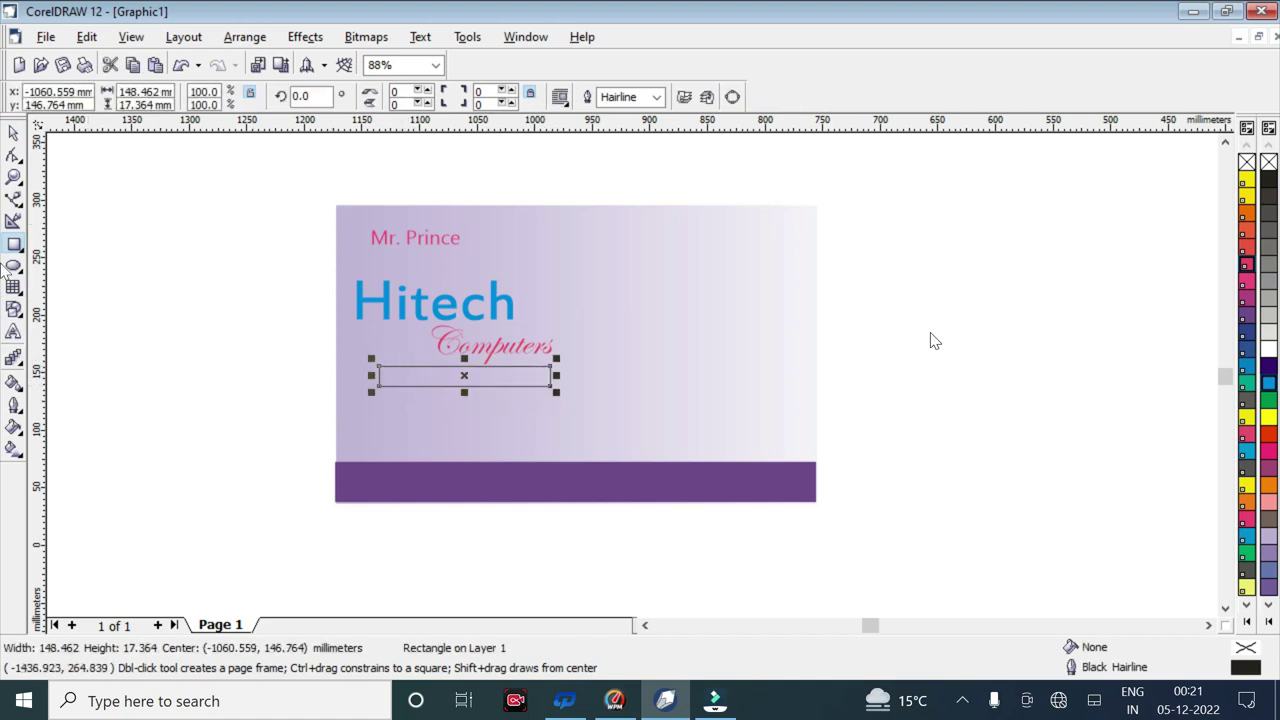
click(1264, 184)
key(space)
Start a new text line to the right of the black bar and select it
click(612, 331)
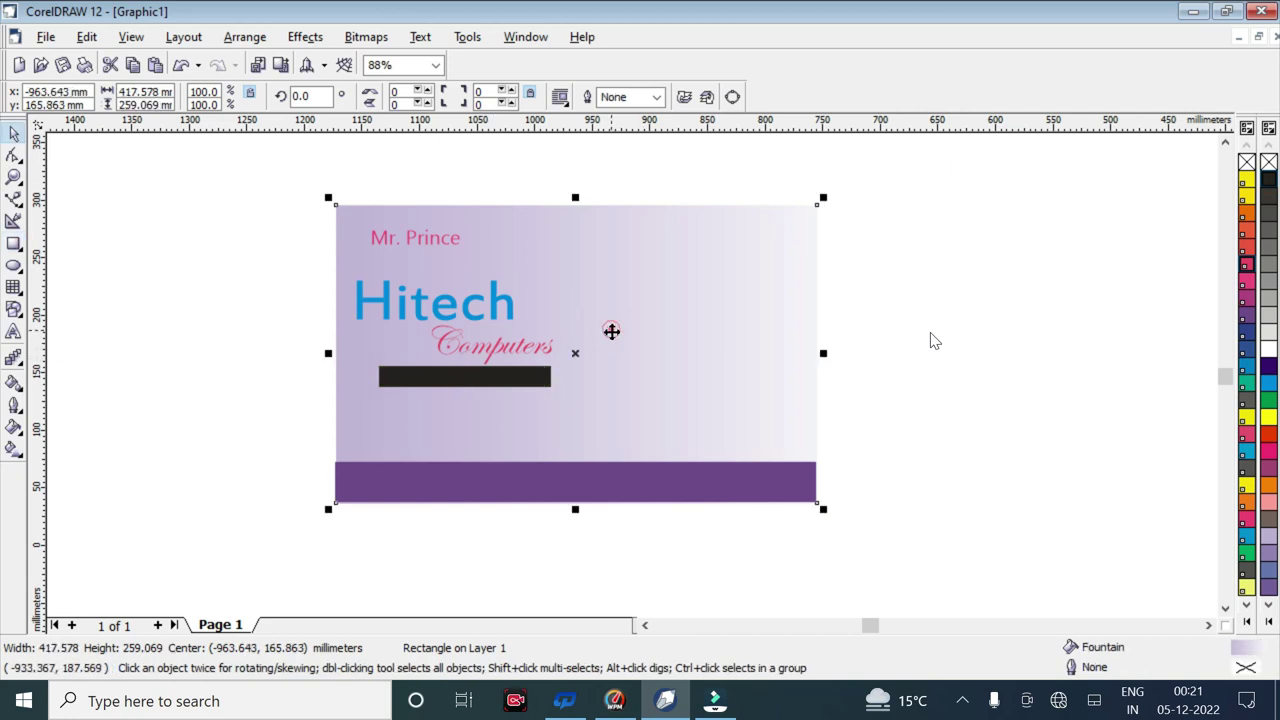
click(86, 253)
click(14, 331)
click(582, 388)
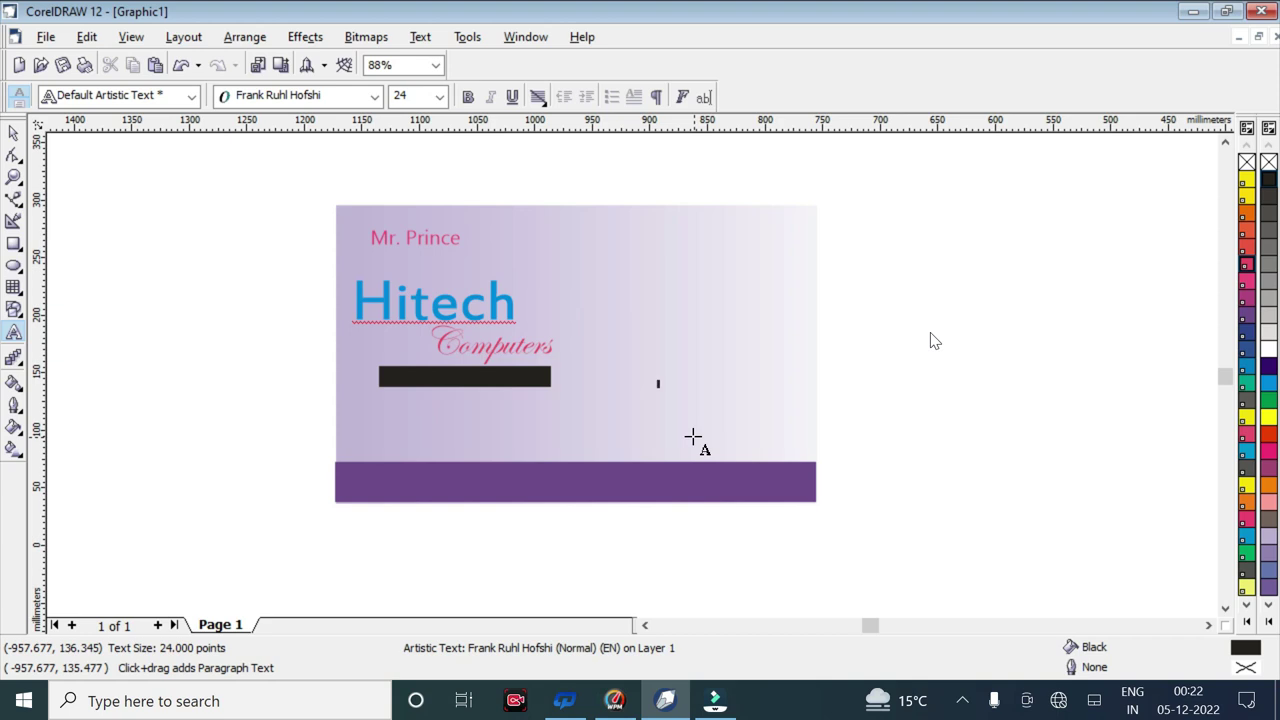
key(ctrl+a)
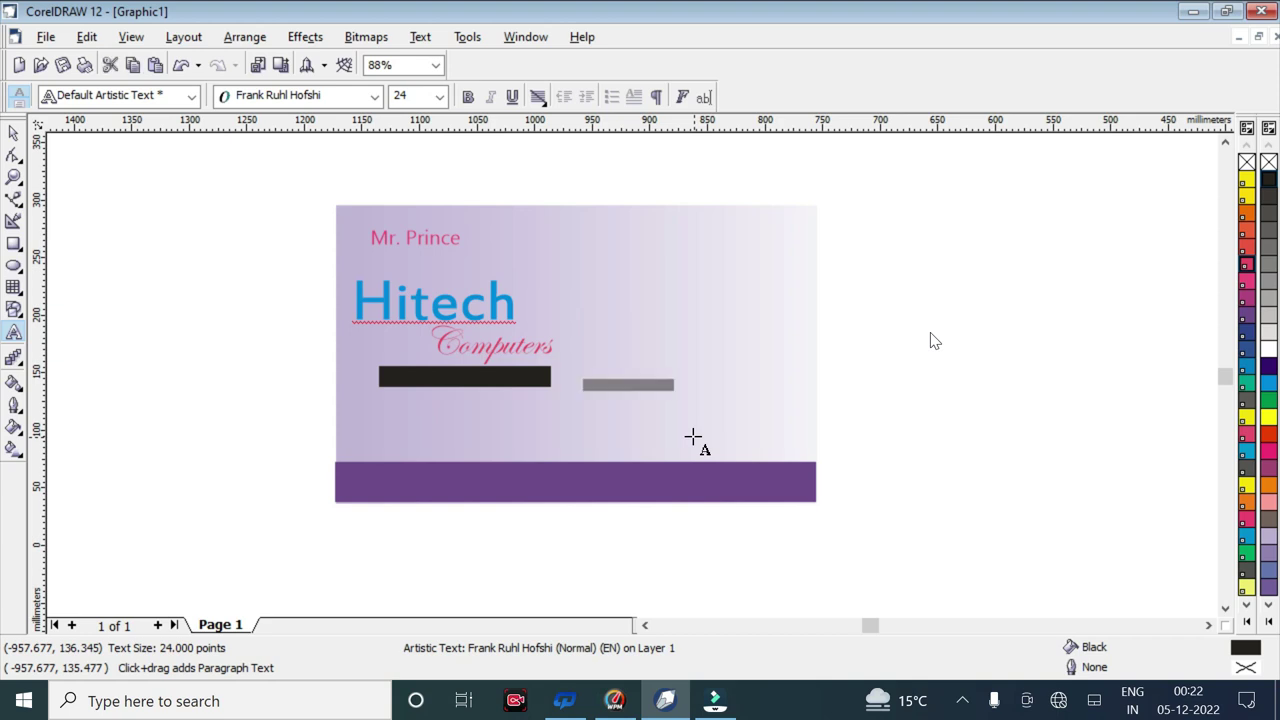
Set the new text to 40 pt non-bold DotumChe
click(466, 97)
click(466, 97)
click(410, 96)
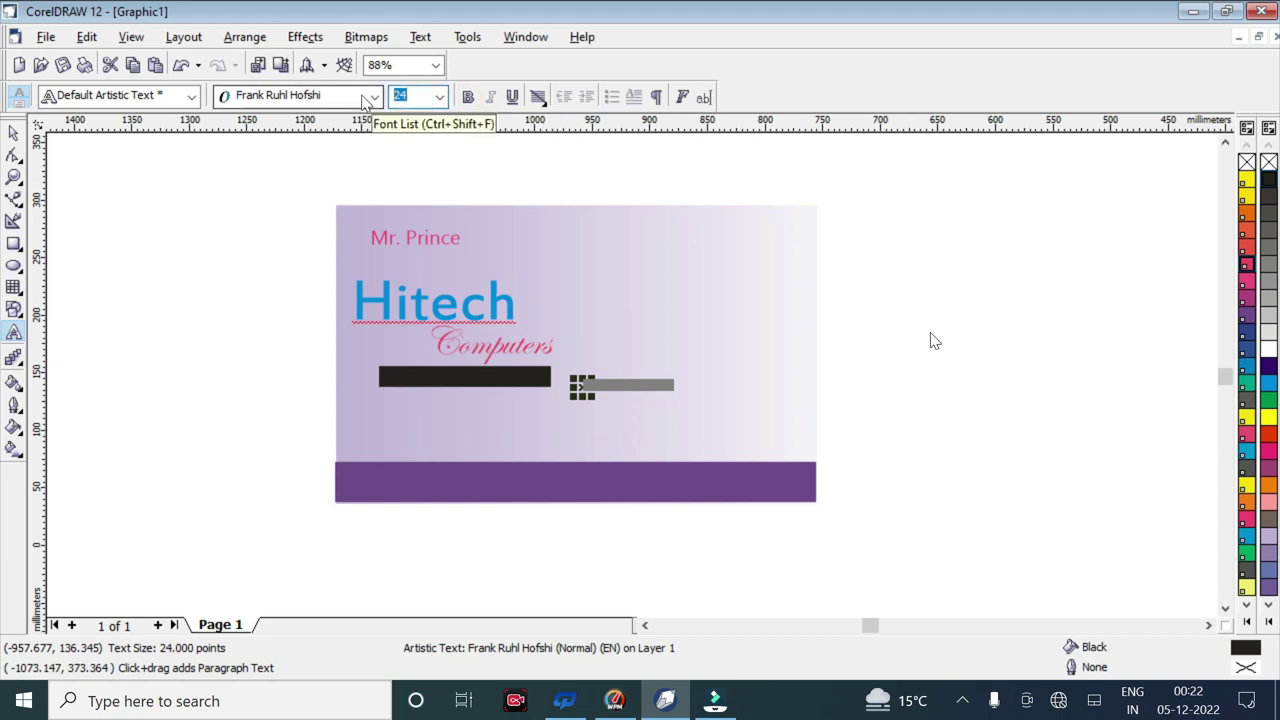
text(40)
key(Return)
click(374, 96)
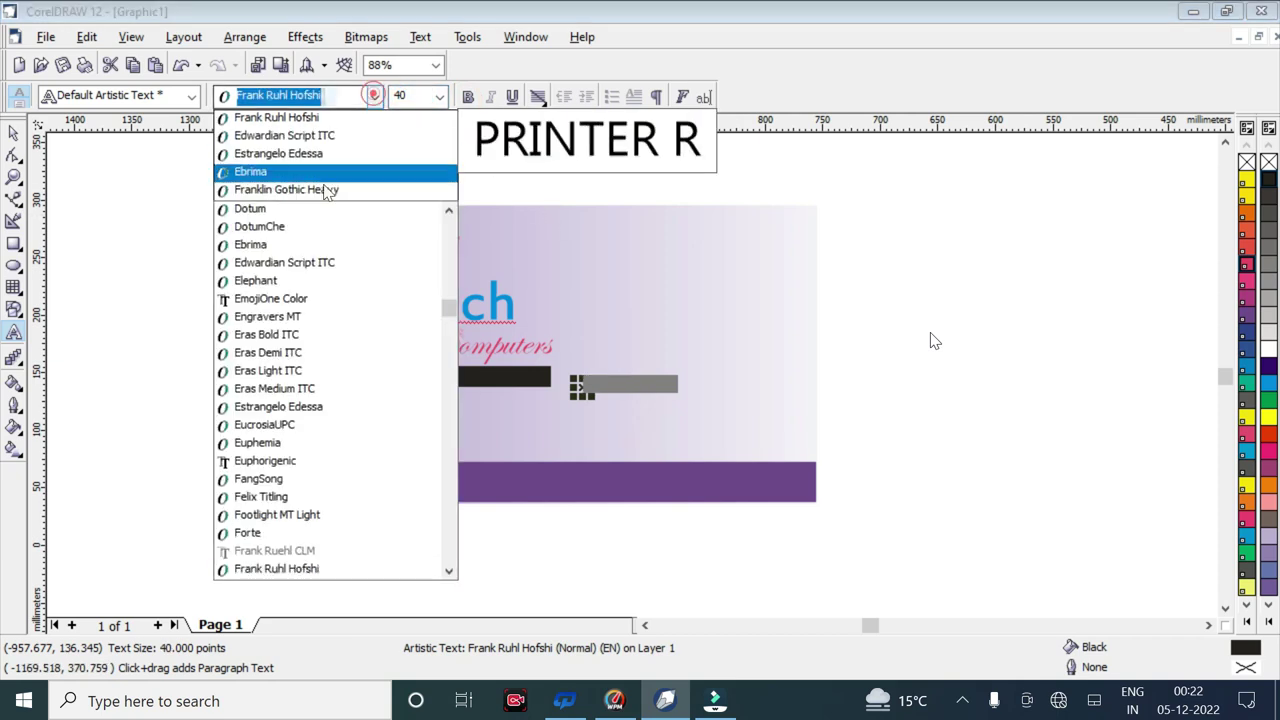
click(314, 228)
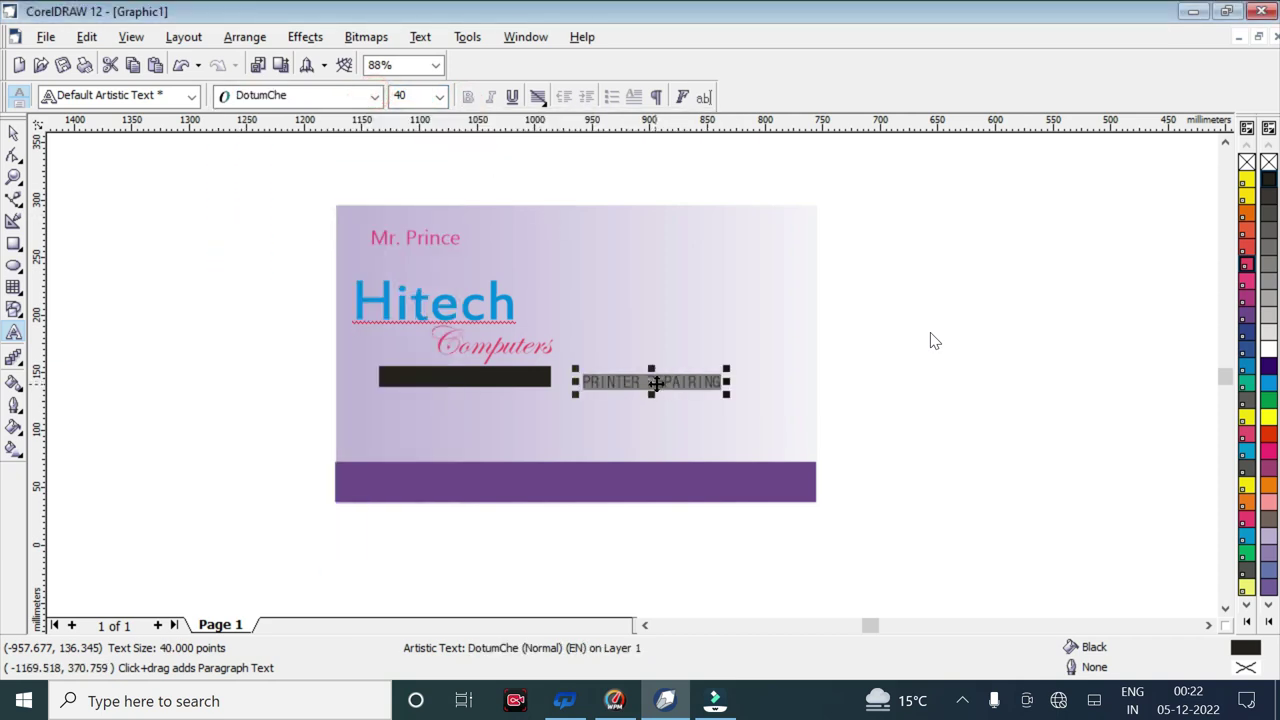
Complete PRINTER REPAIRING and colour it white on the black bar
text(REPAIRING)
key(ctrl+a)
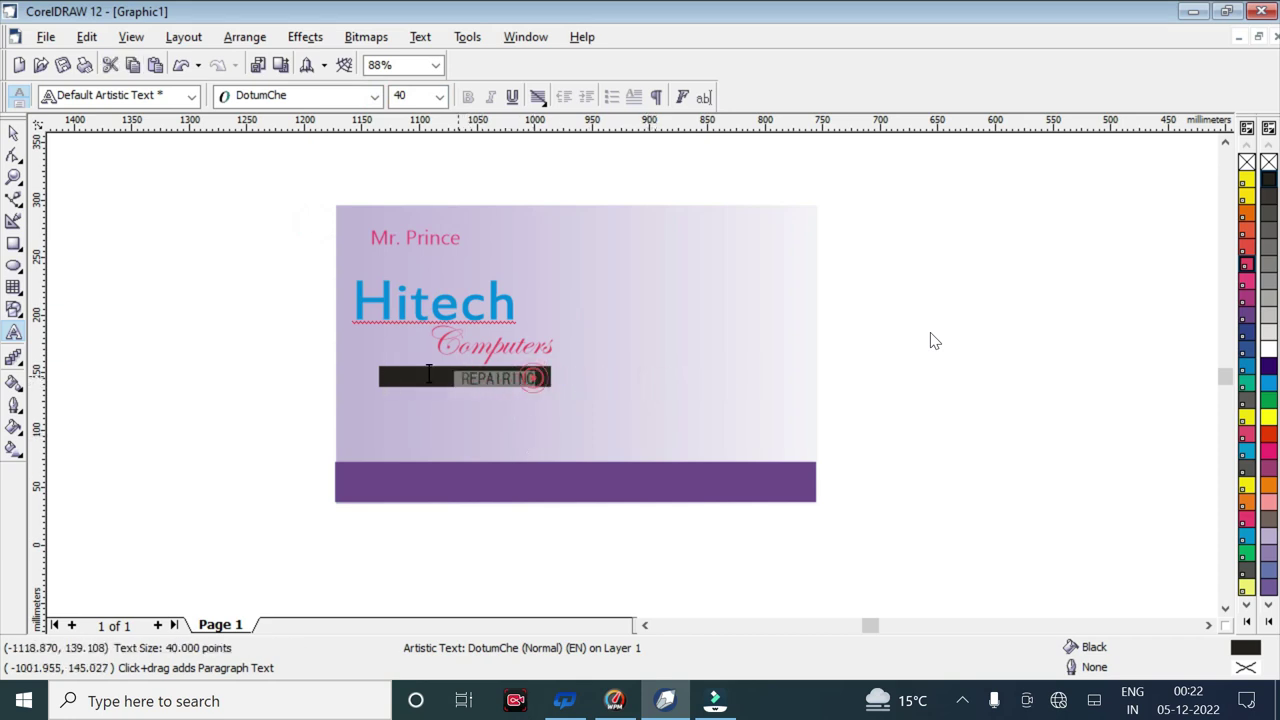
click(1267, 349)
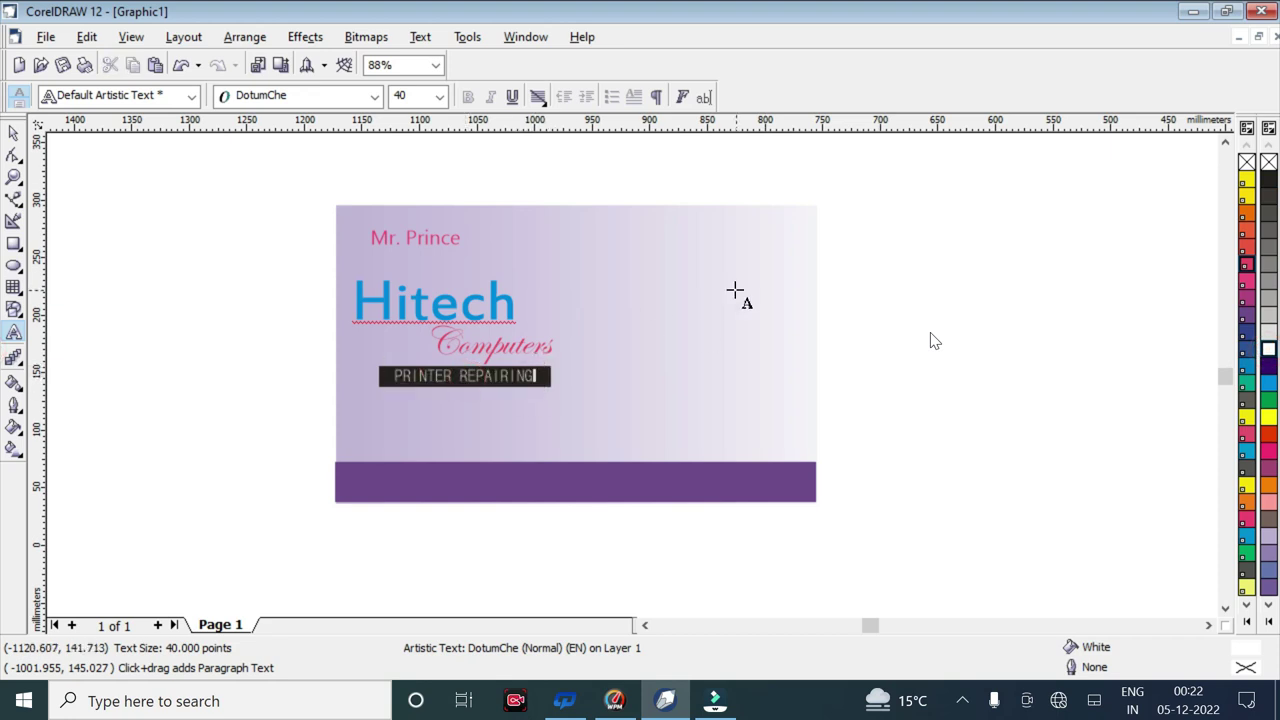
click(13, 133)
click(123, 250)
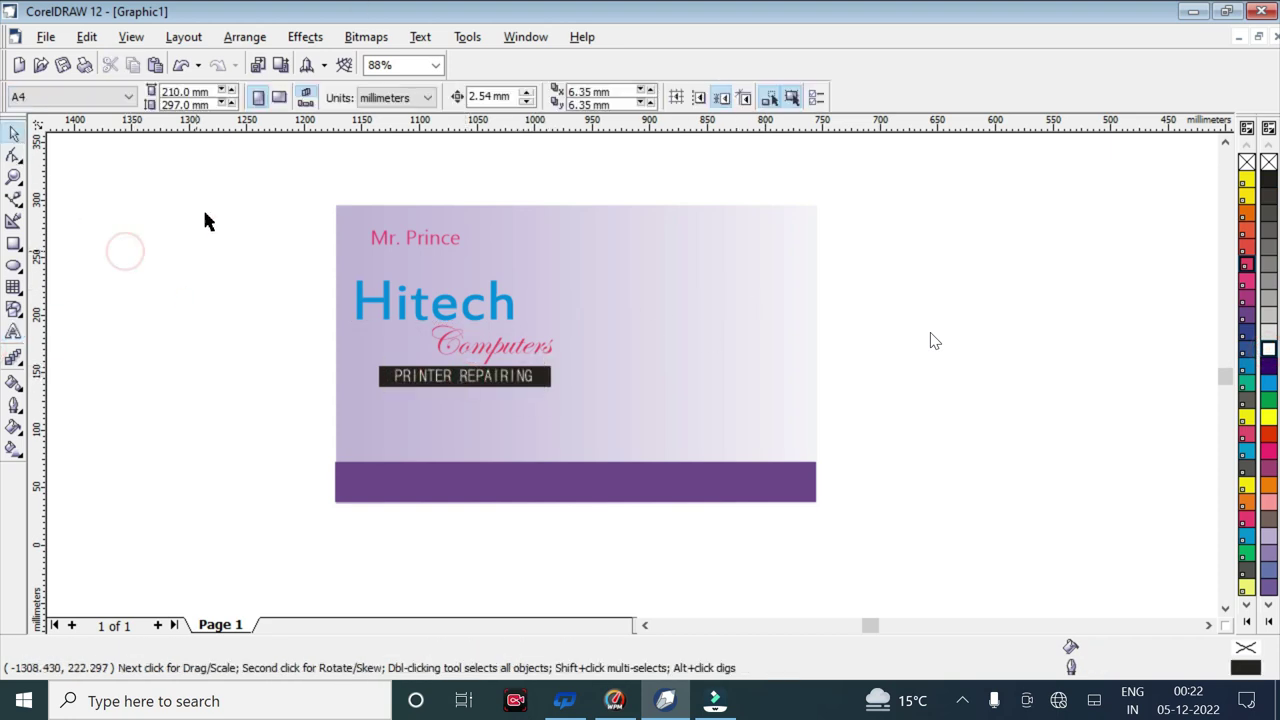
click(13, 331)
Add Sale.s ^ Service below the bar in cyan 30 pt Eras Demi ITC
click(391, 396)
text(30)
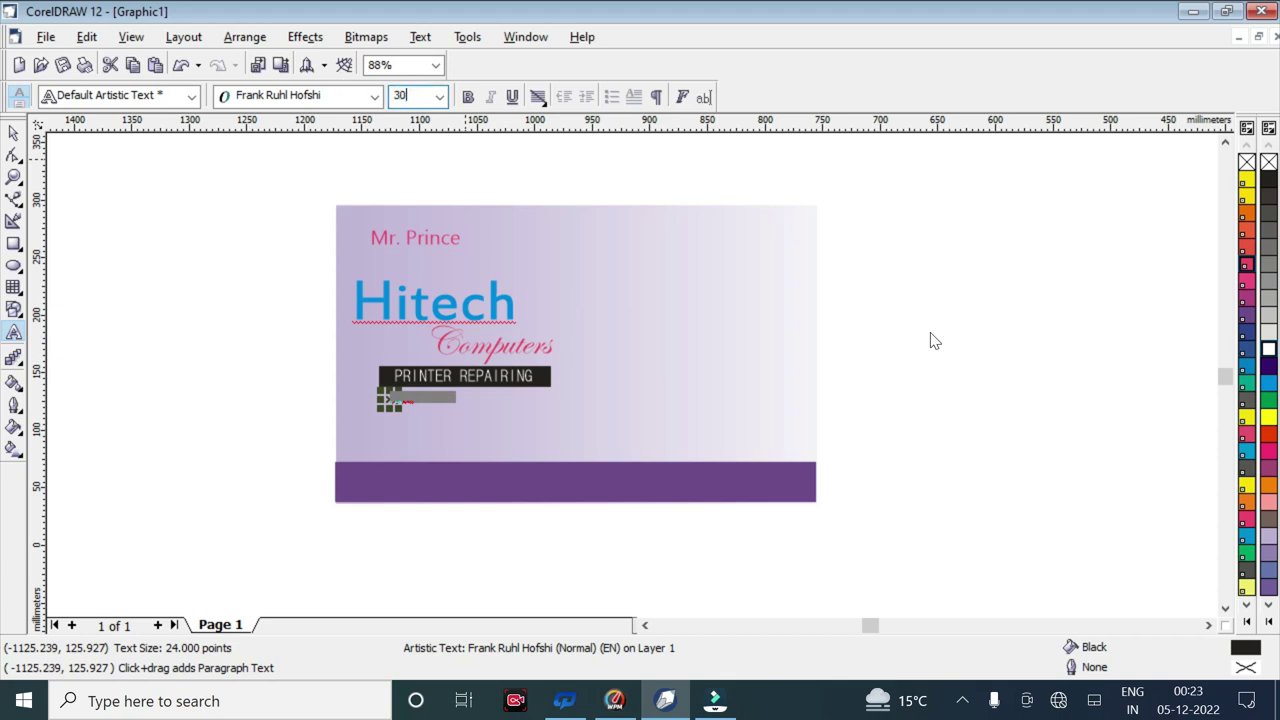
key(Return)
click(375, 95)
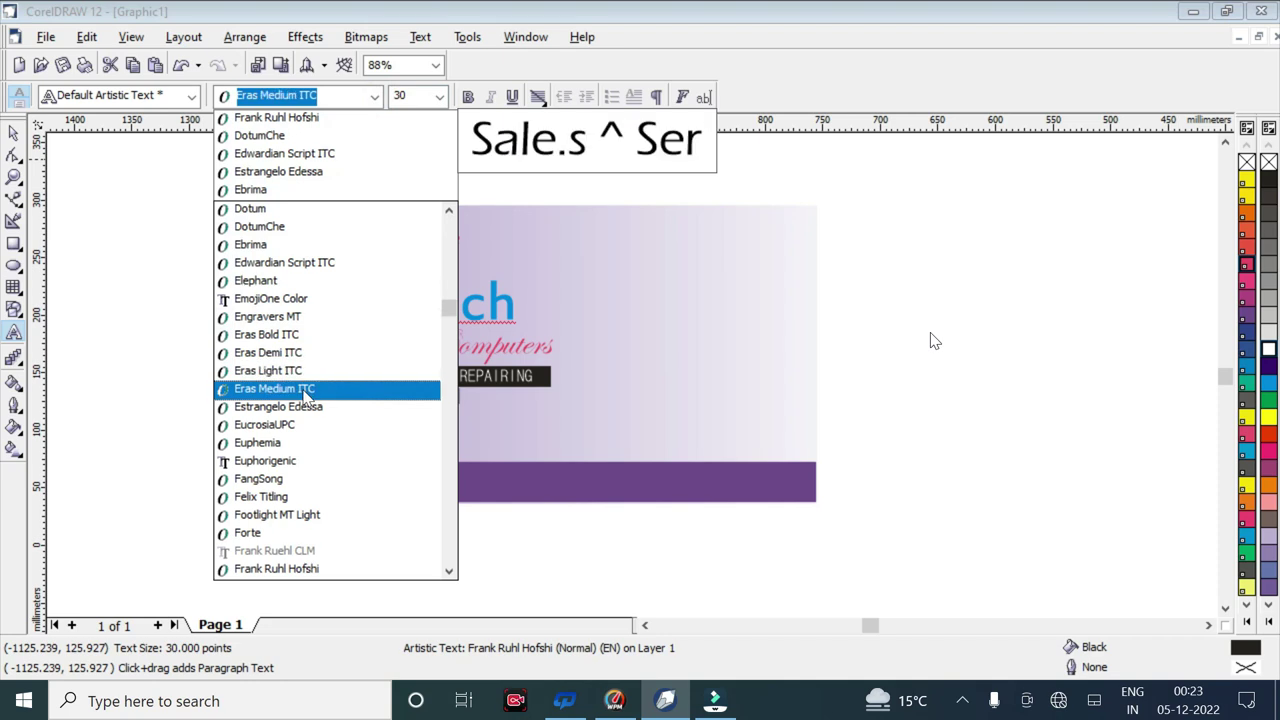
click(268, 352)
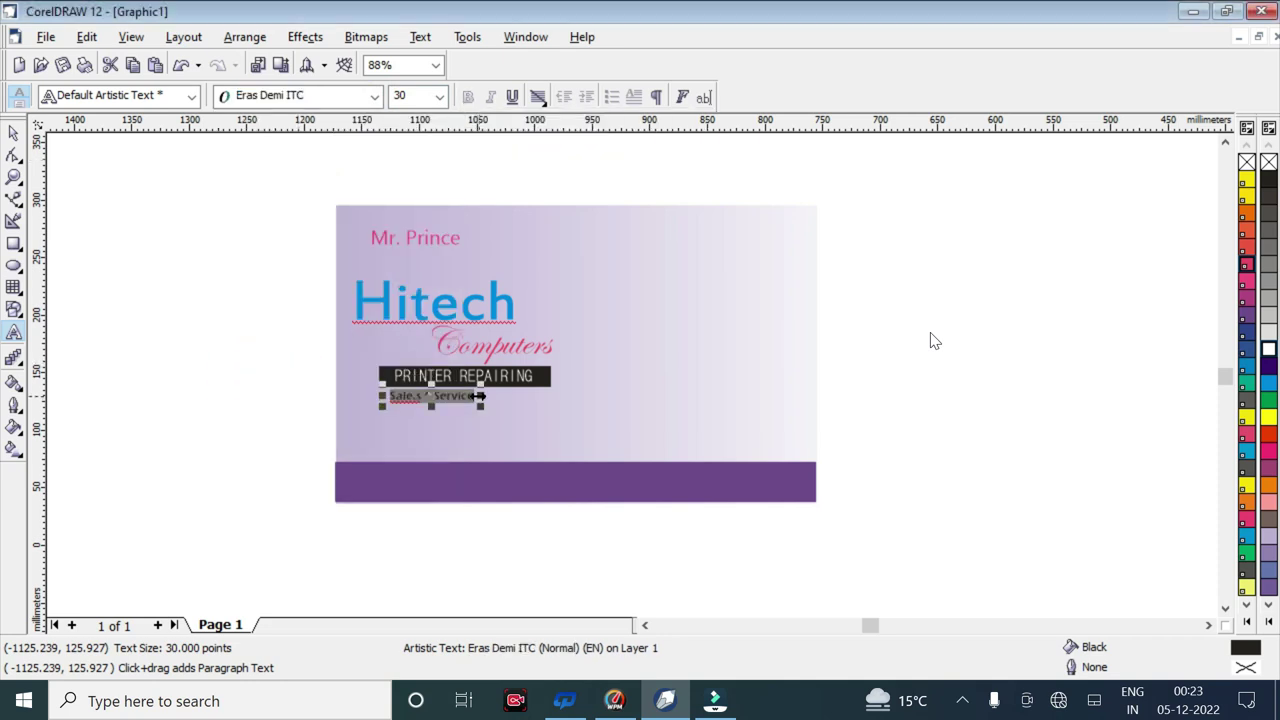
mouse_move(432, 397)
mouse_down()
mouse_move(483, 397)
mouse_move(443, 397)
mouse_up()
key(ctrl+a)
click(1268, 382)
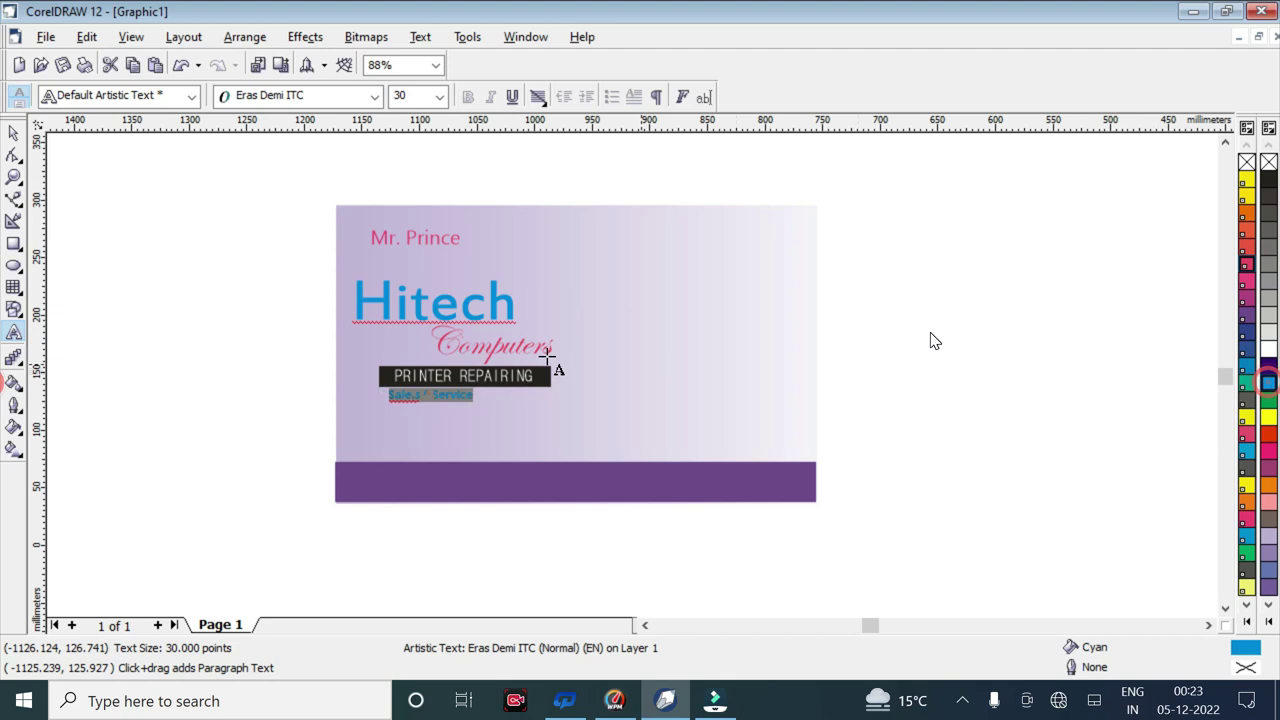
Centre Sale.s ^ Service beneath the black bar
drag(460, 400, 516, 401)
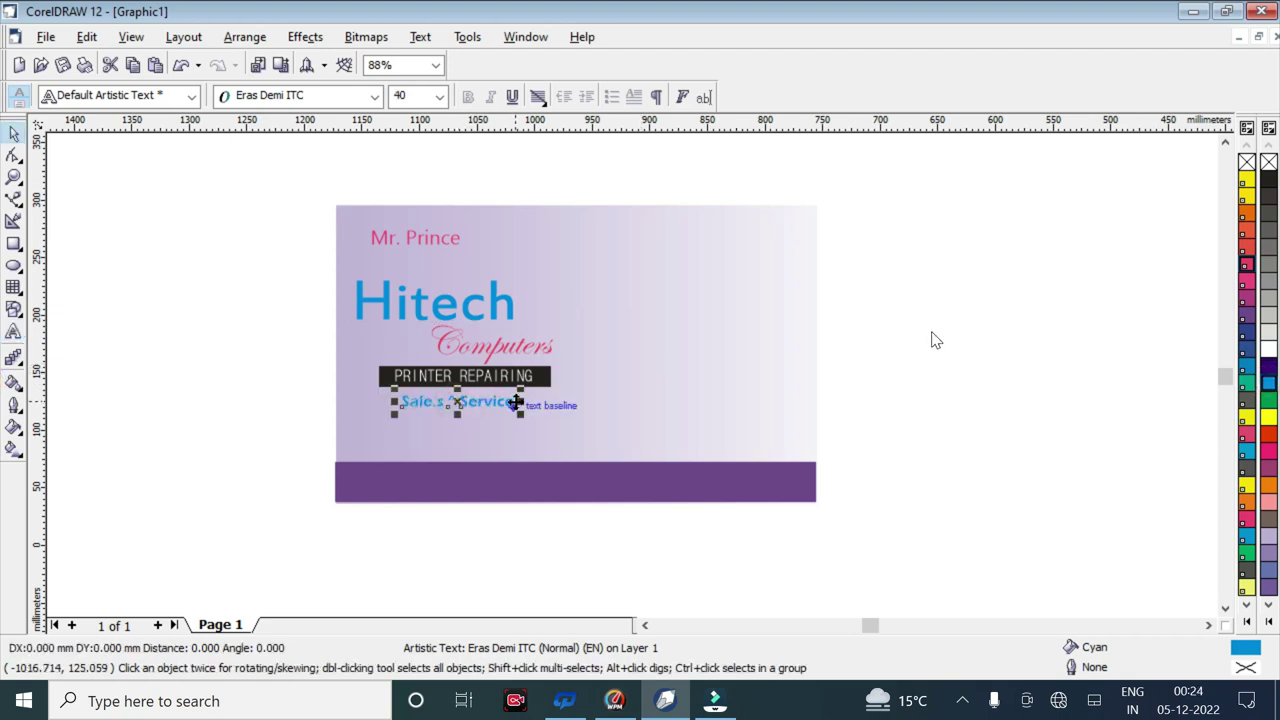
key(Up)
key(Right)
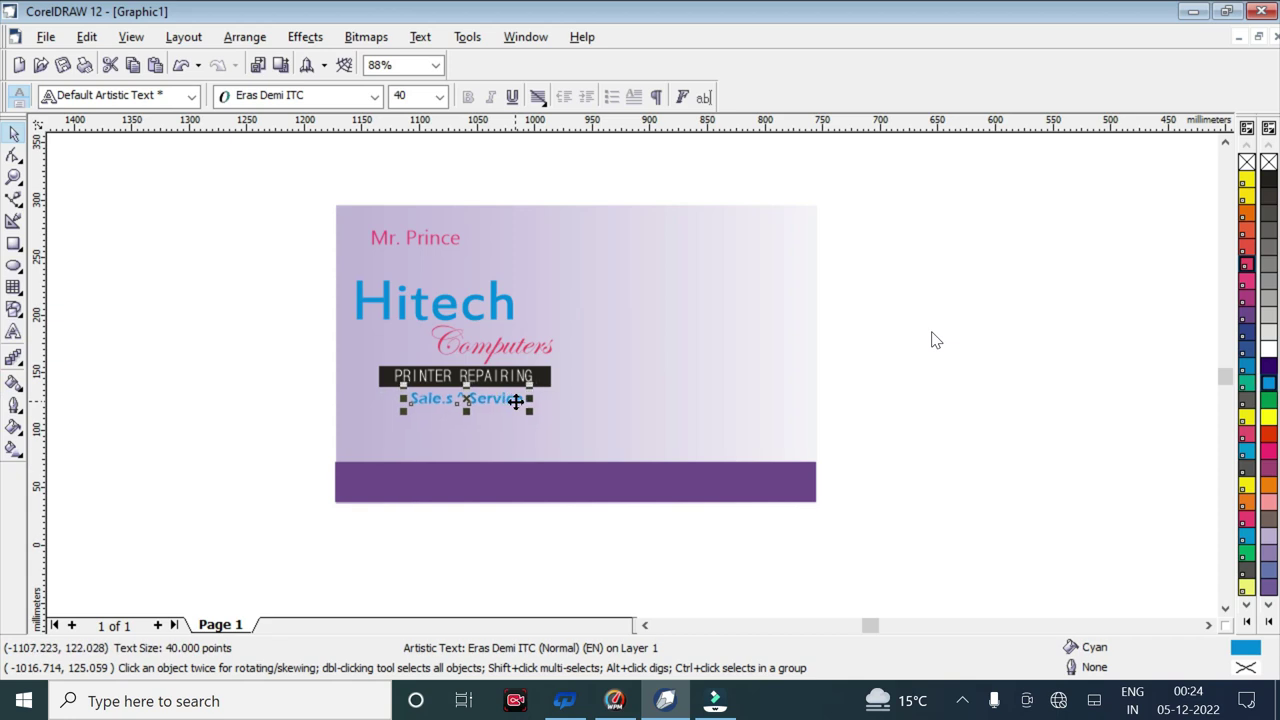
click(1080, 426)
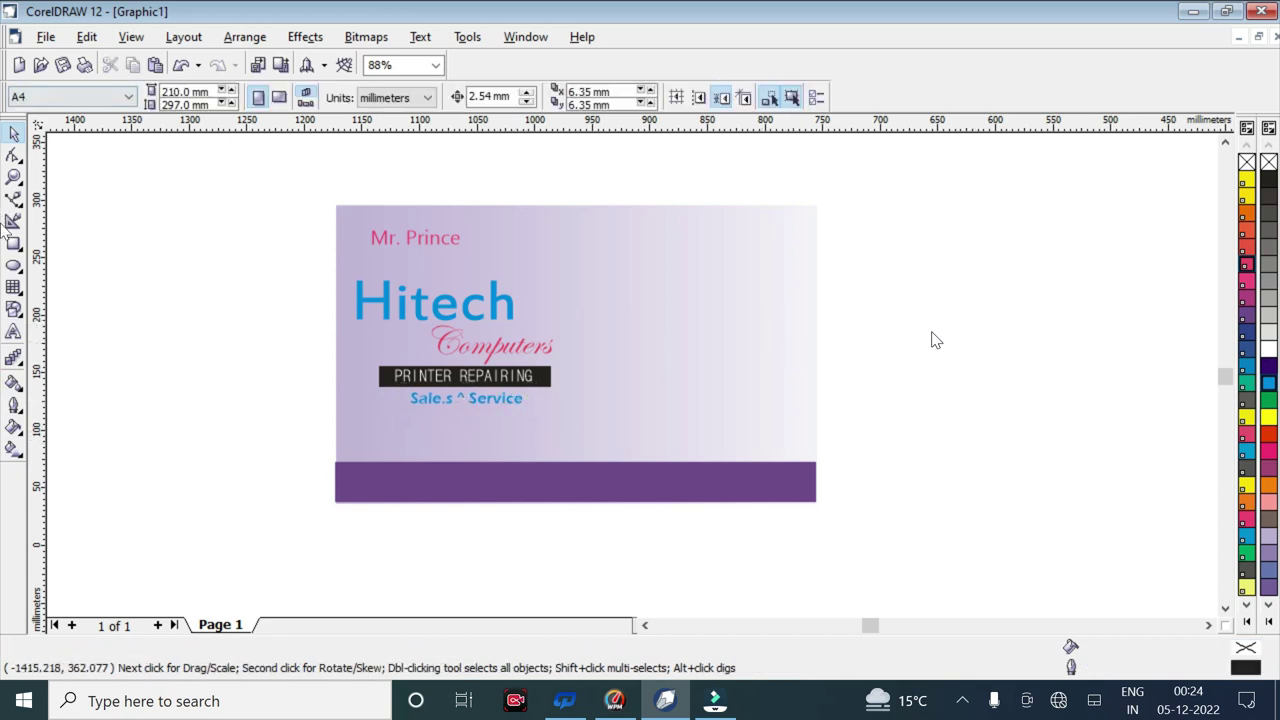
click(14, 331)
click(360, 428)
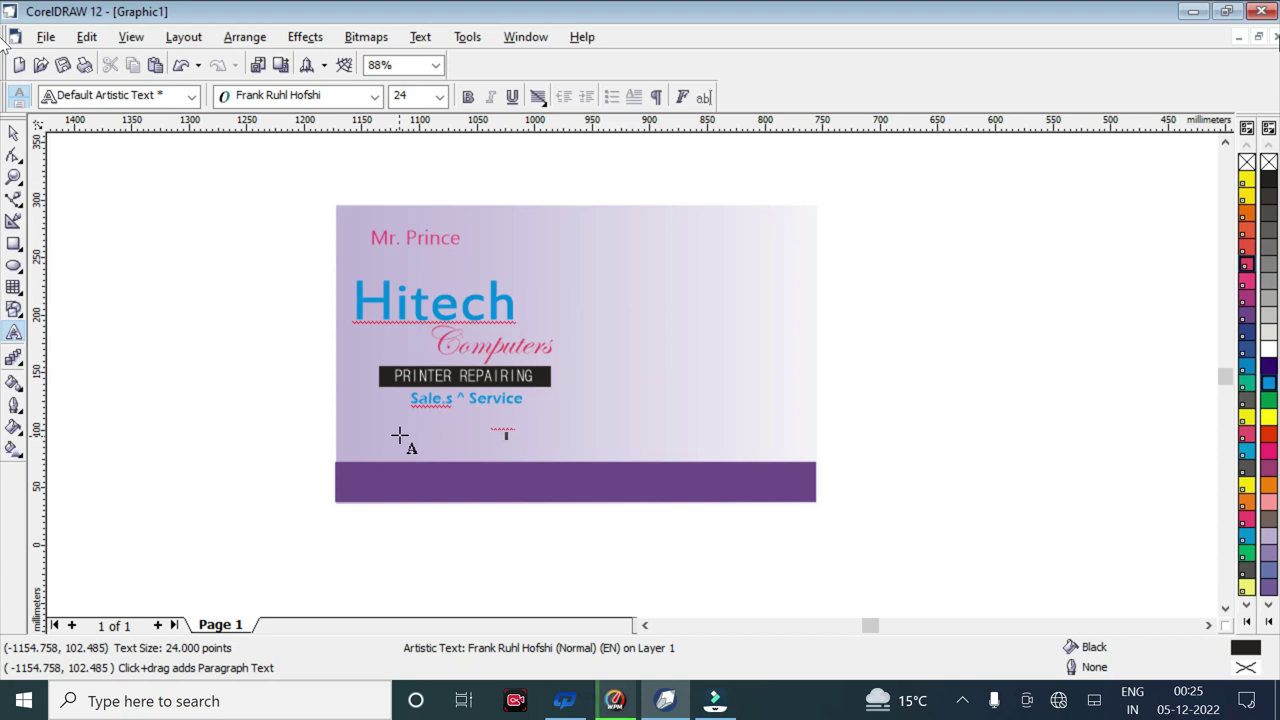
Set the two-line services text to 35 pt DotumChe
key(ctrl+a)
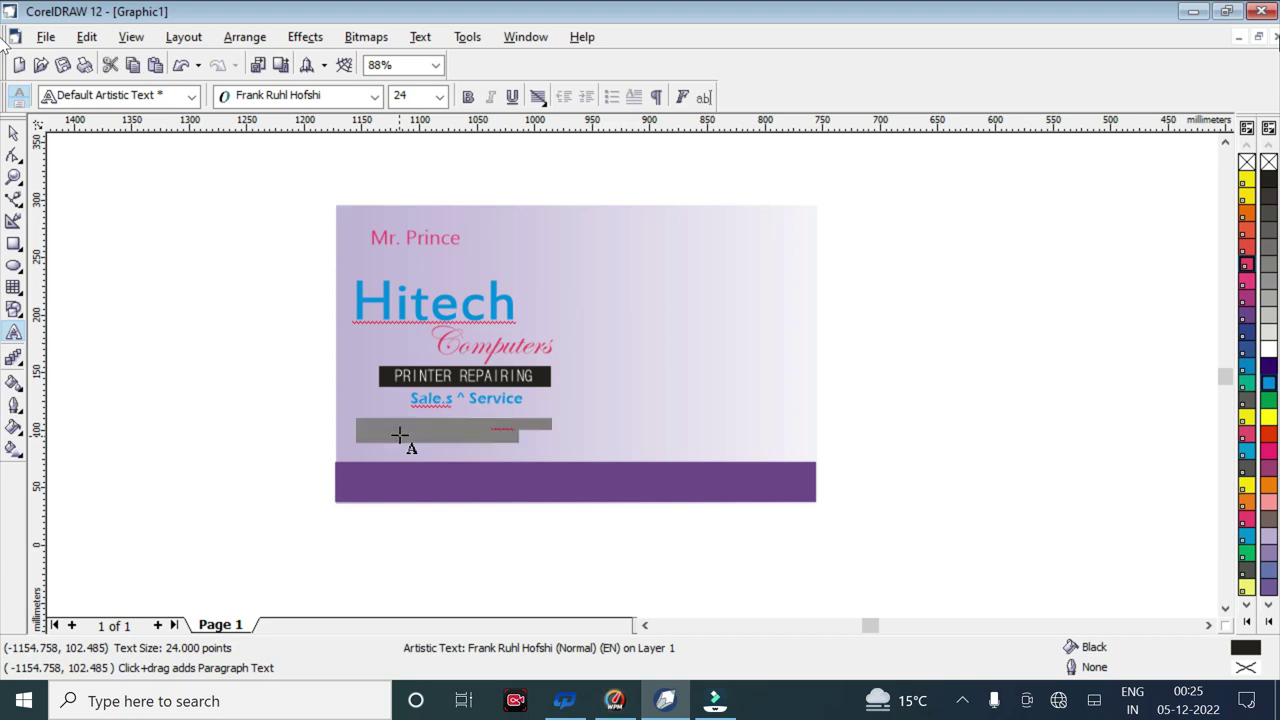
click(405, 95)
text(35)
key(Return)
click(376, 97)
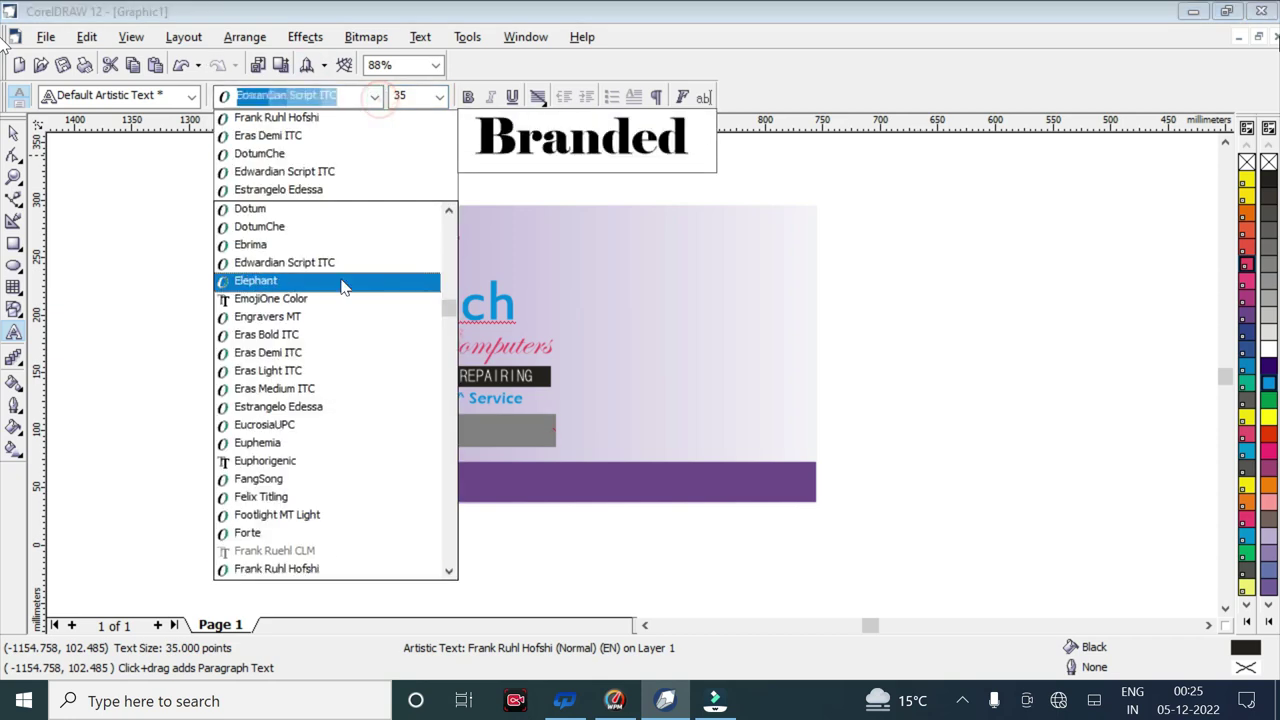
click(352, 226)
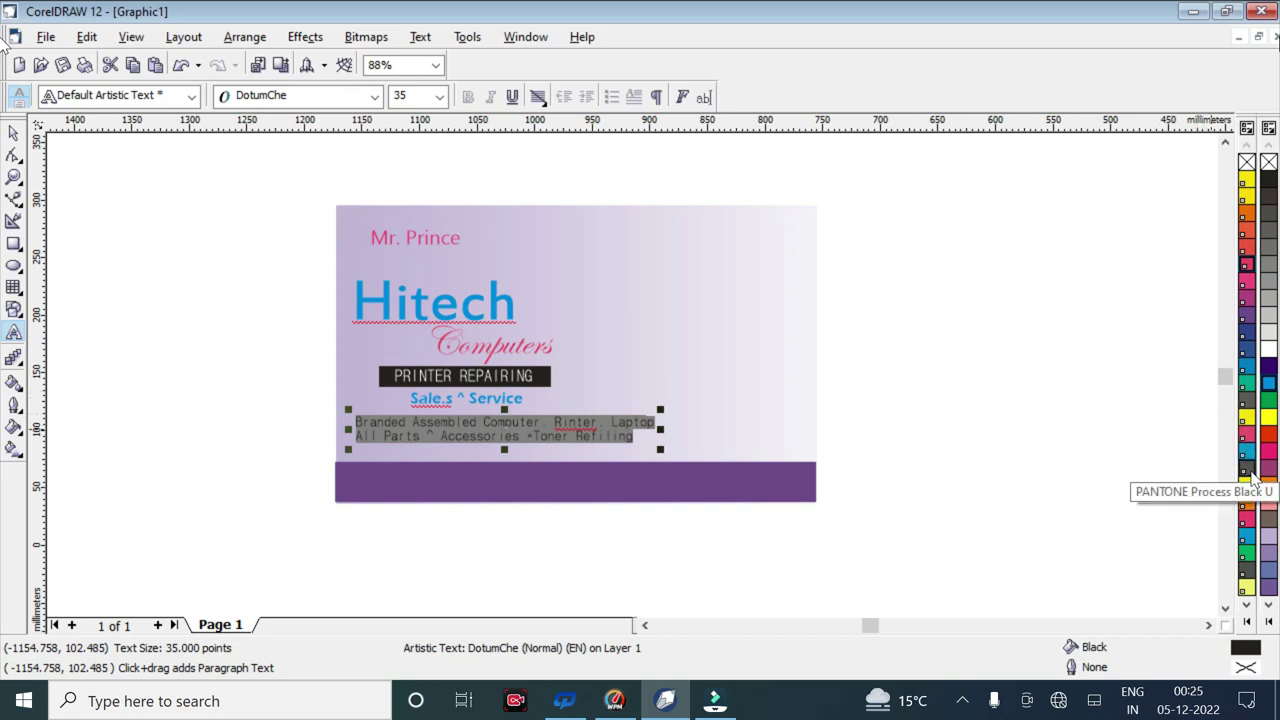
click(632, 436)
Move the services text just above the purple band
click(13, 133)
drag(503, 434, 496, 437)
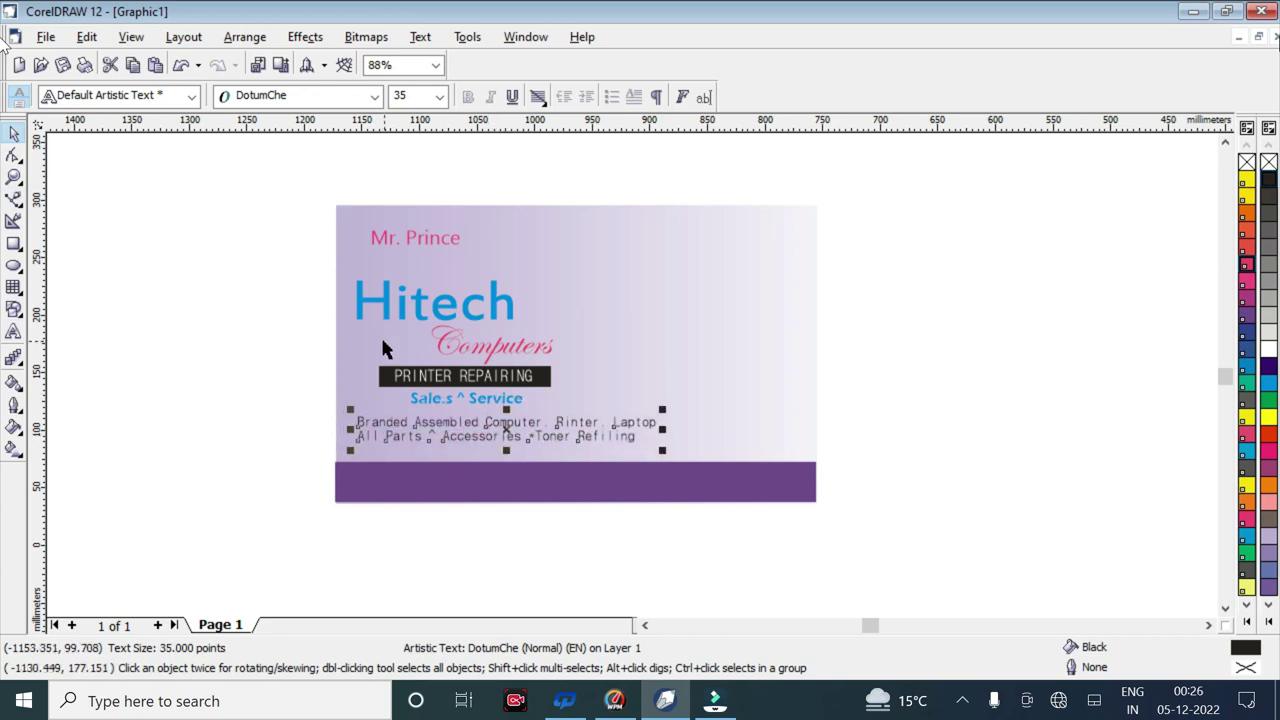
click(891, 368)
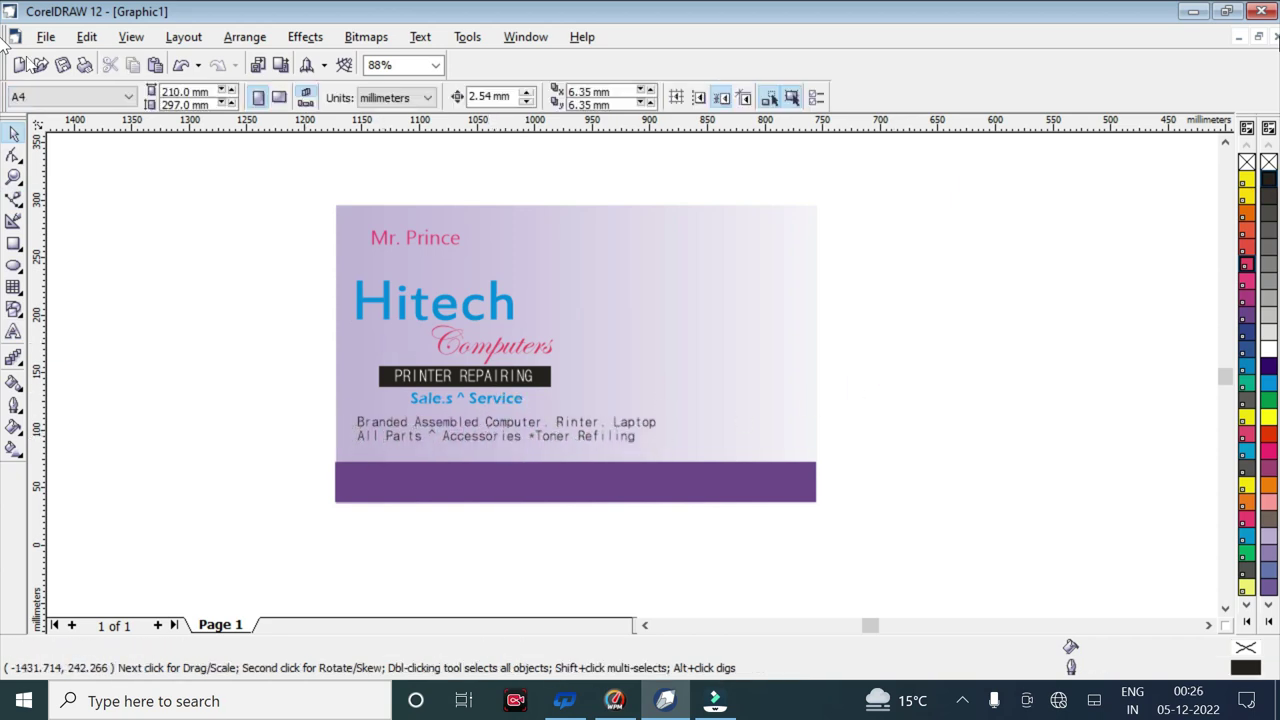
click(13, 331)
click(354, 488)
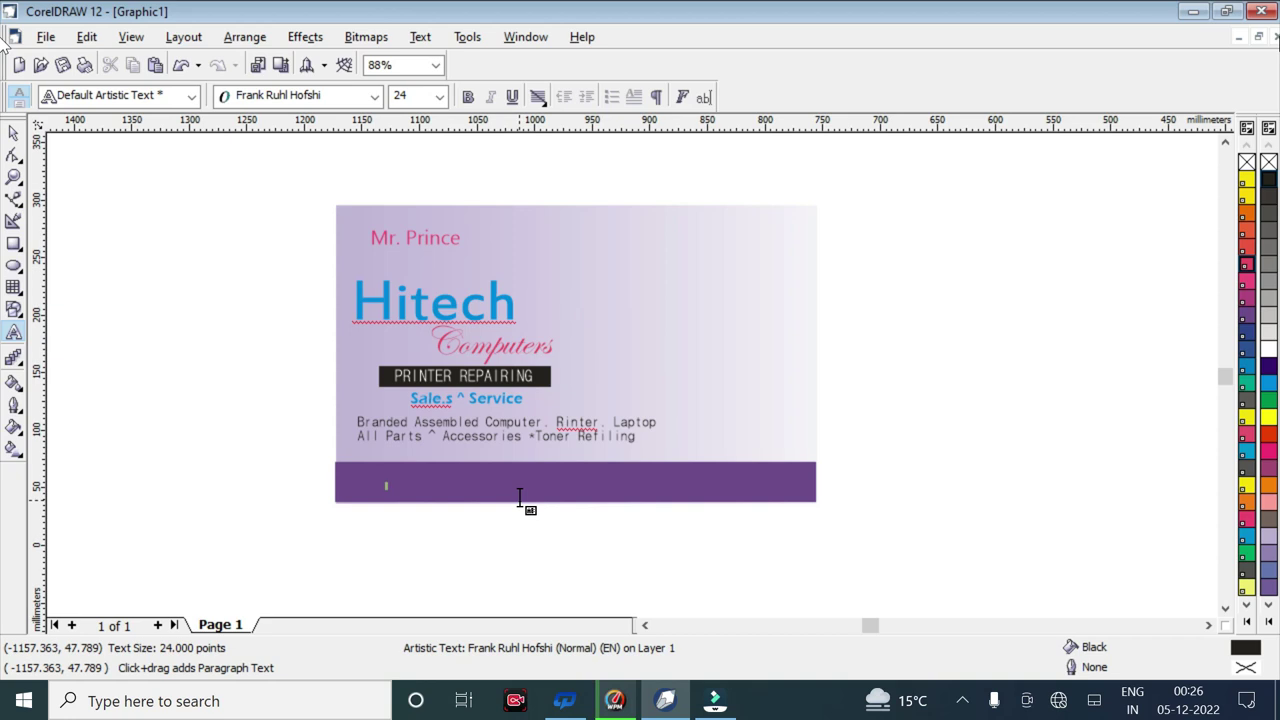
Type the address line in the purple band and try it at 100 and 250 pt
text(o)
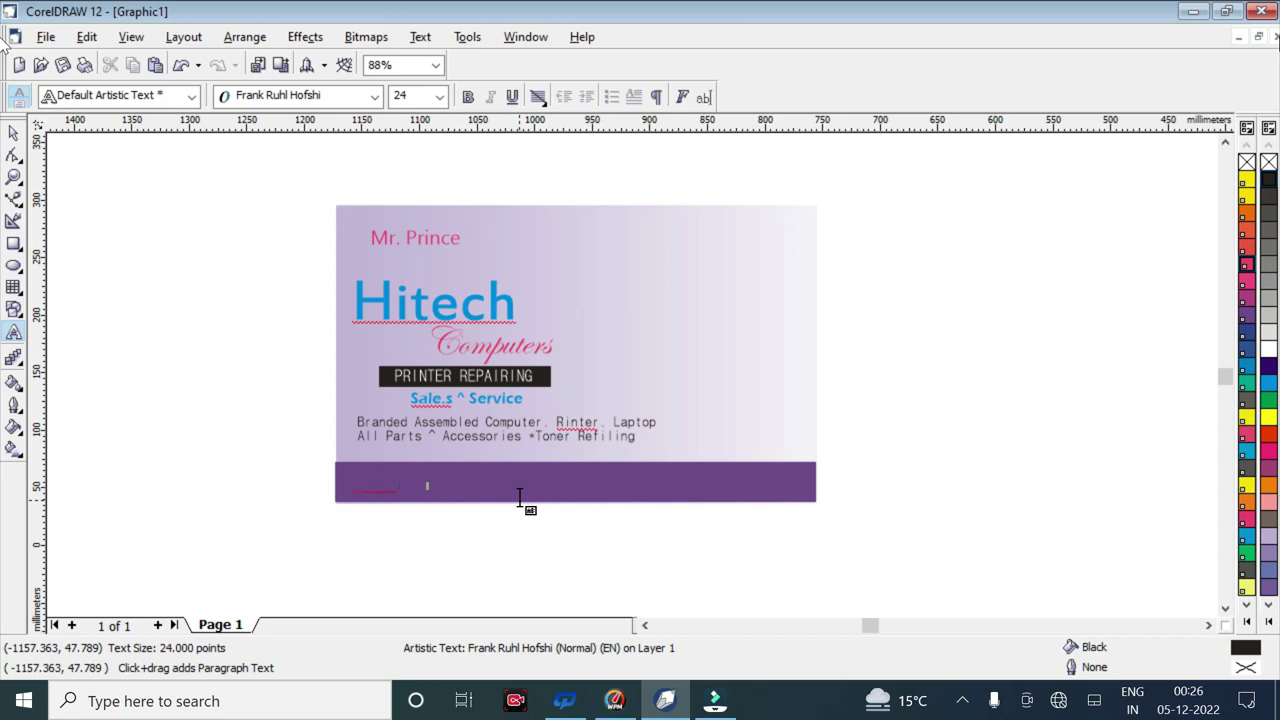
text( 98)
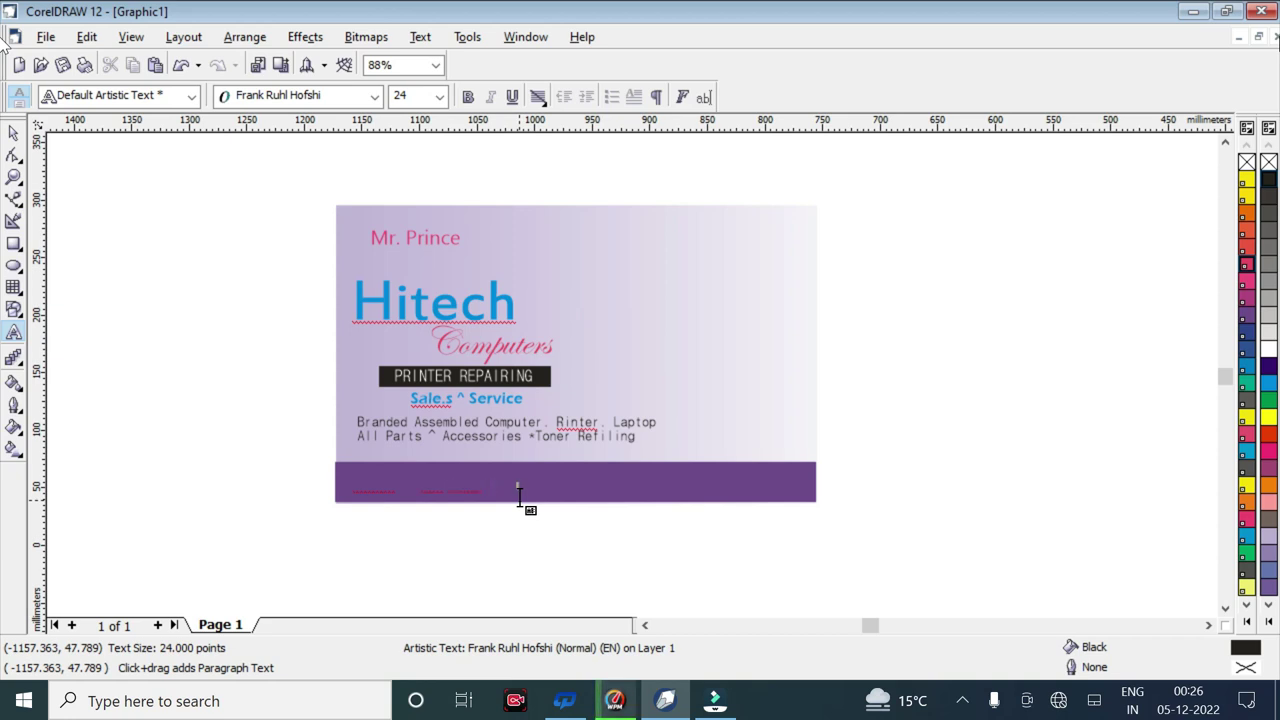
key(ctrl+a)
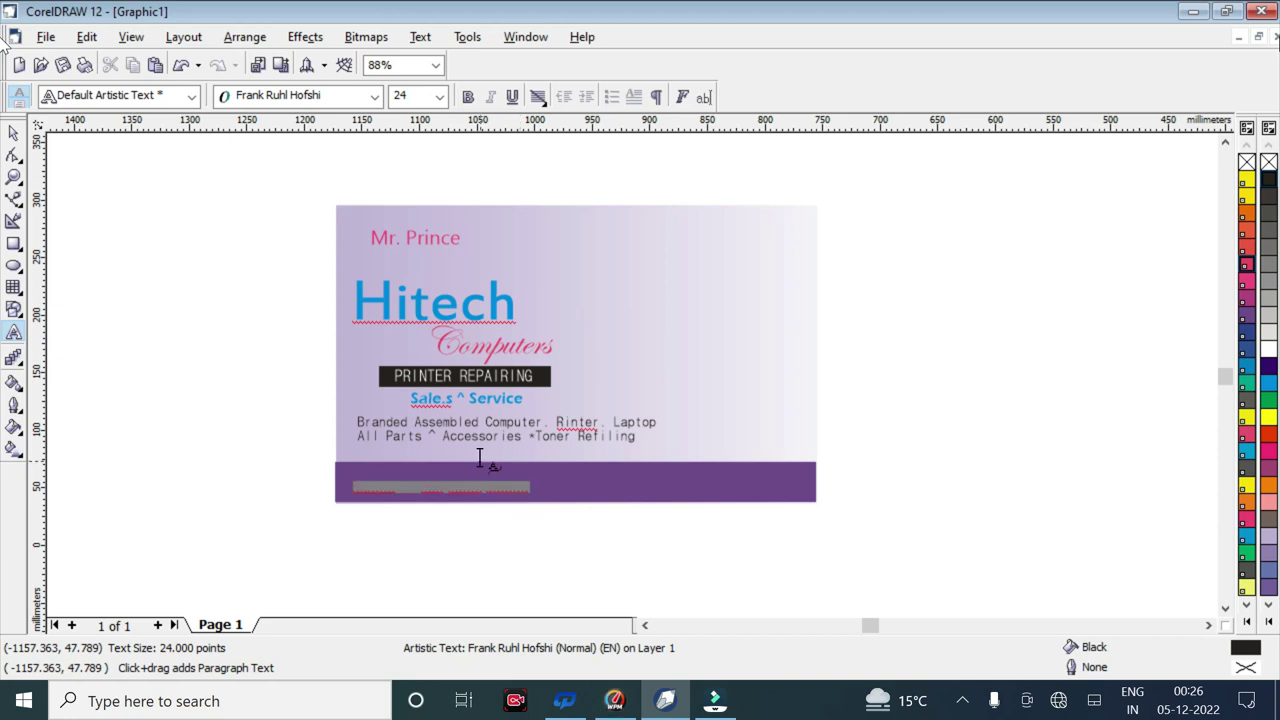
click(412, 95)
text(100)
key(Return)
double_click(410, 95)
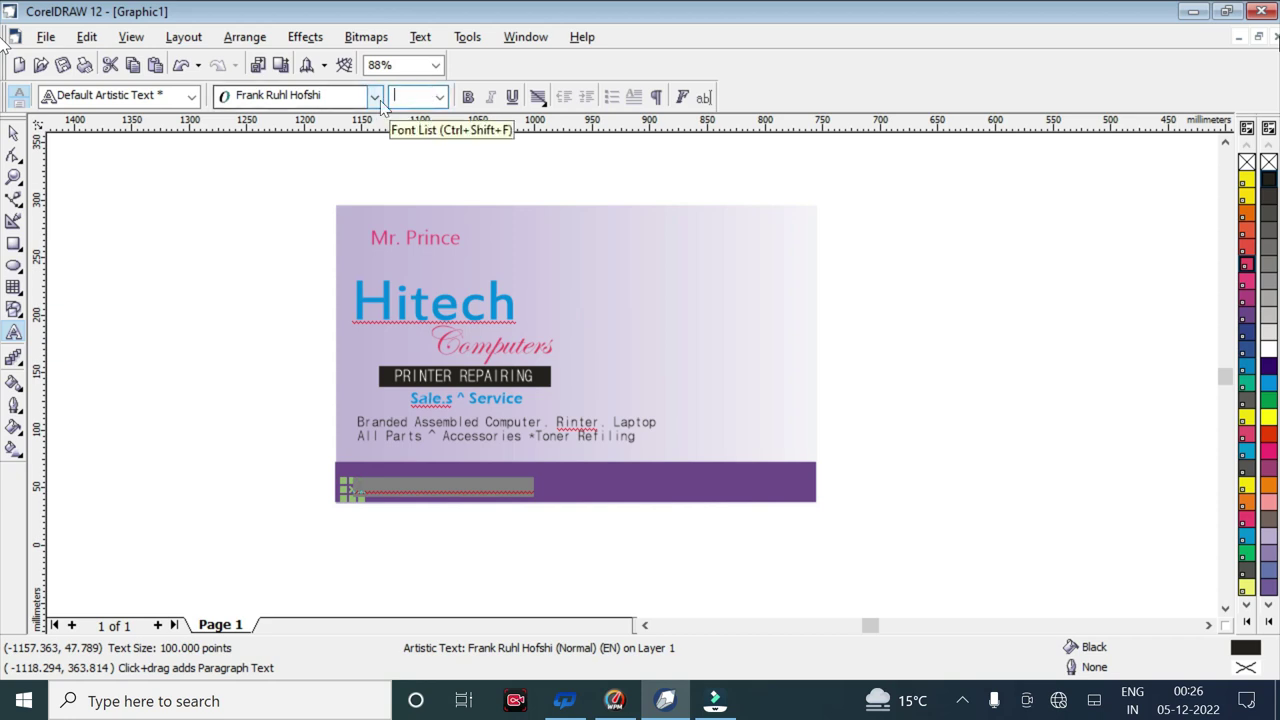
key(Return)
text(250)
key(Return)
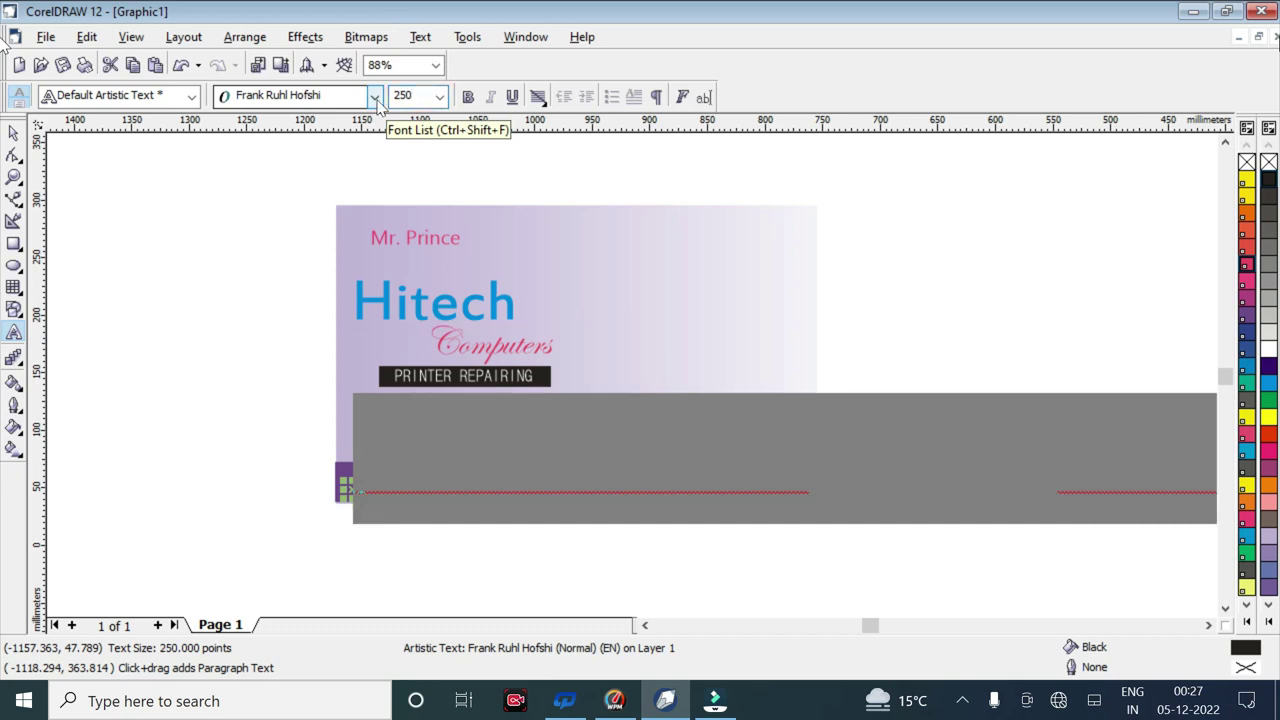
Adjust the address size through 150, 50, 70, 80 and 75 pt to fit the band
double_click(410, 95)
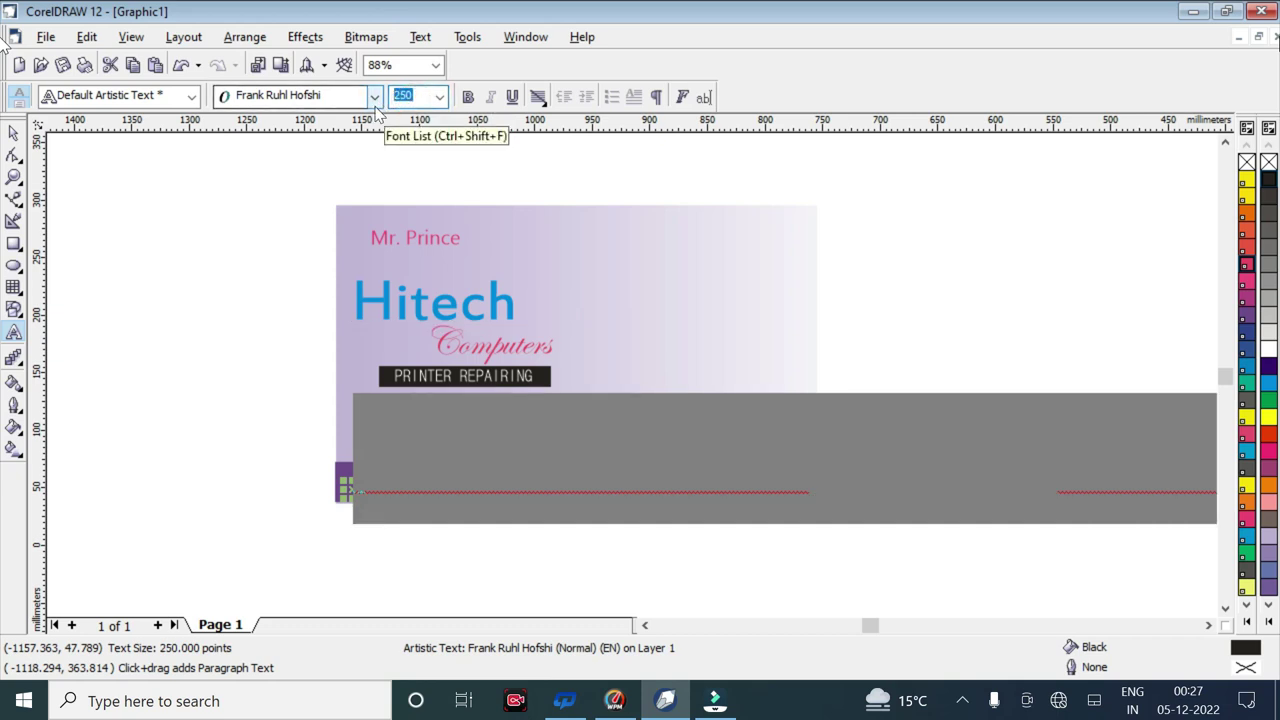
text(150)
key(Return)
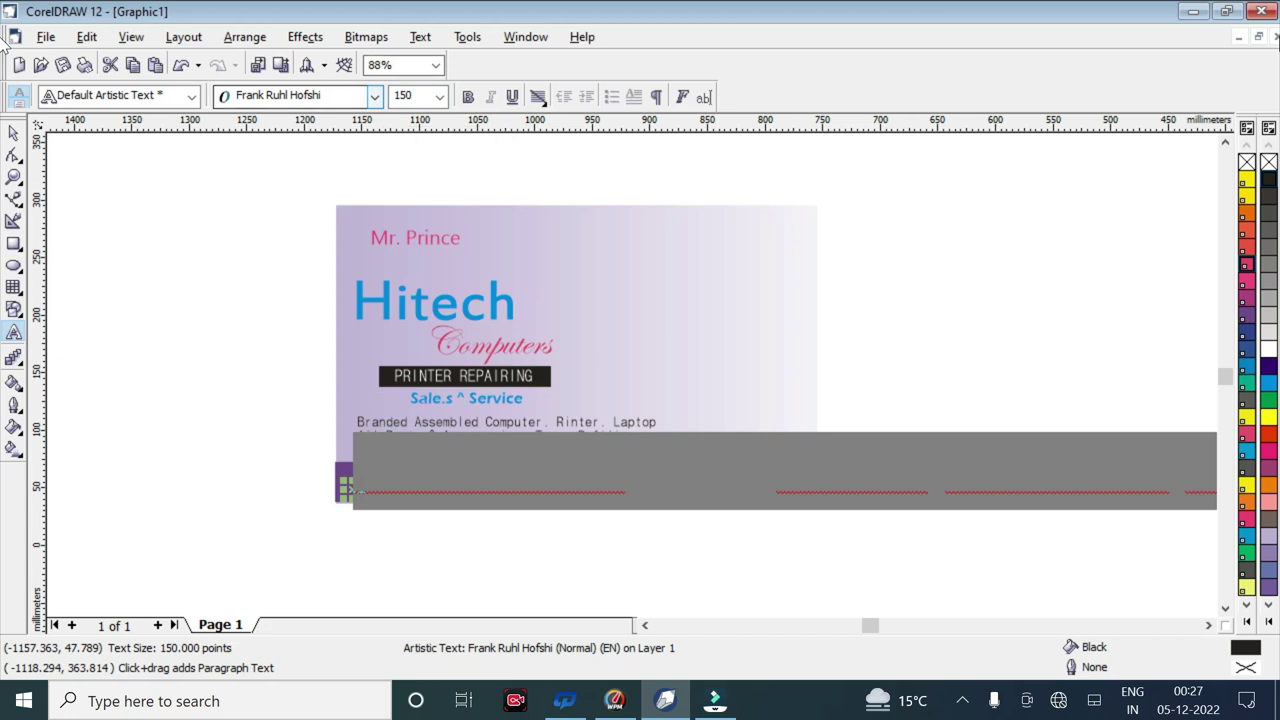
text(50)
key(Return)
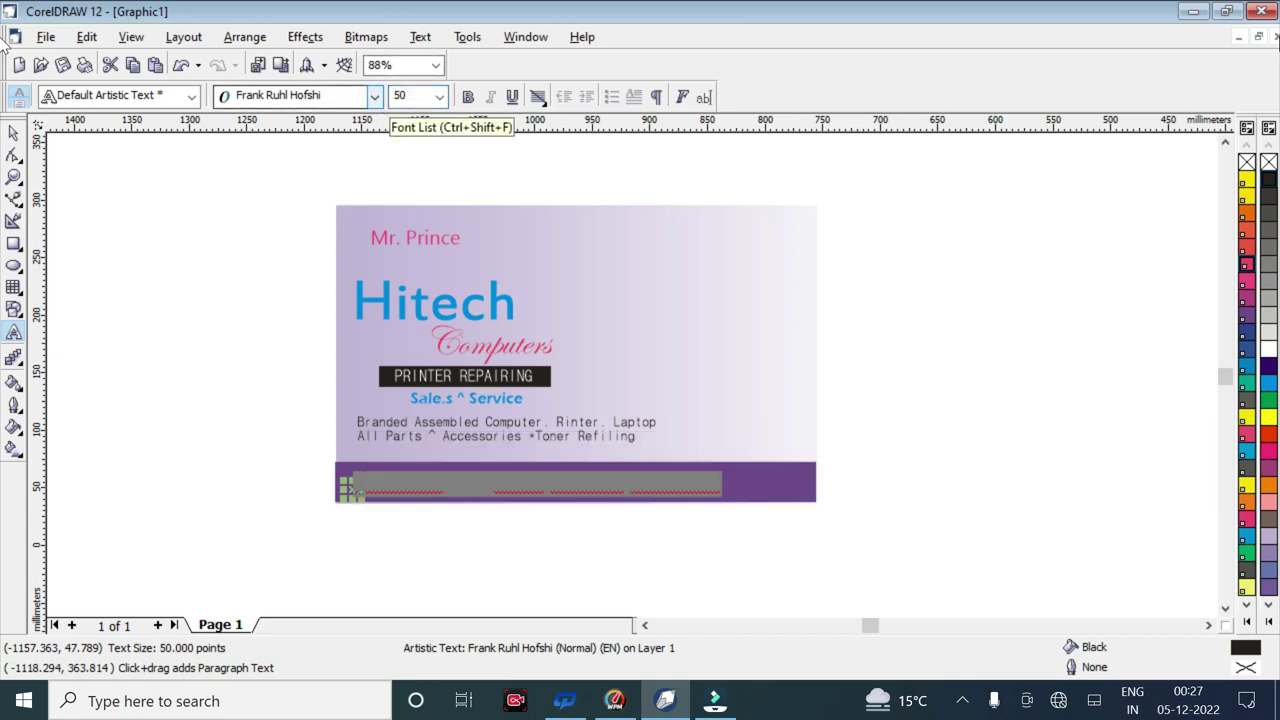
text(70)
key(Return)
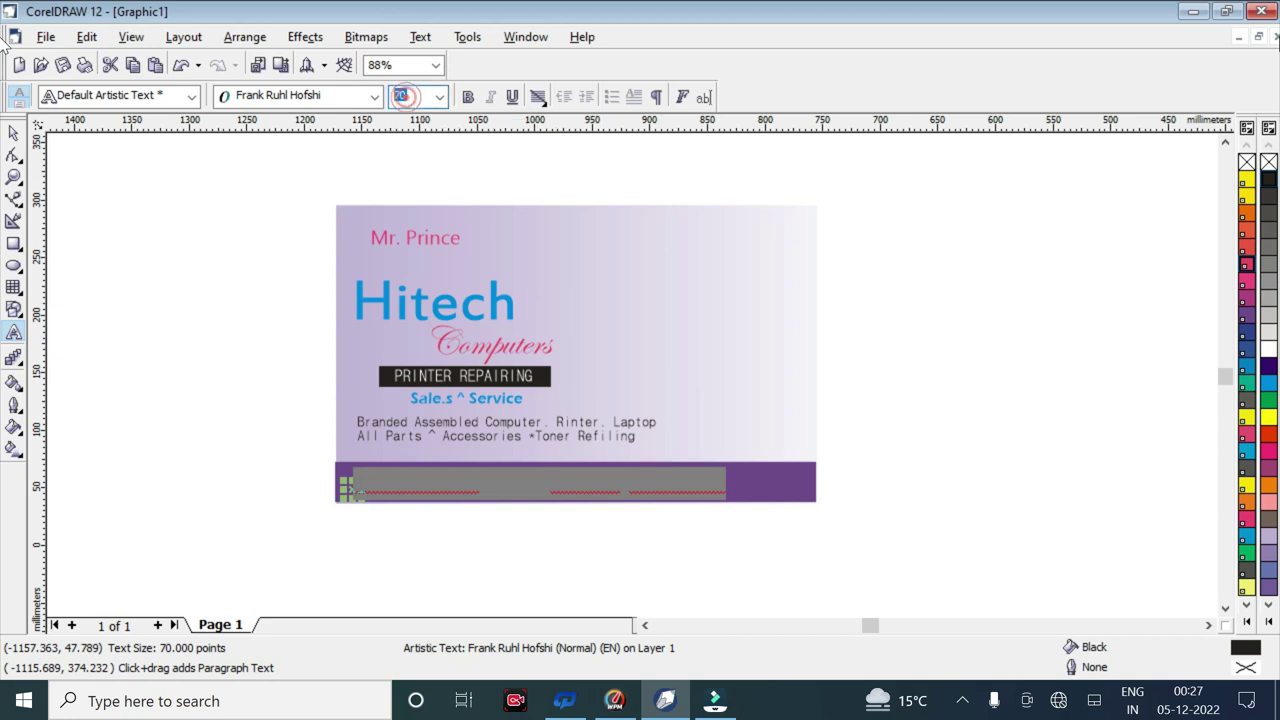
text(80)
key(Return)
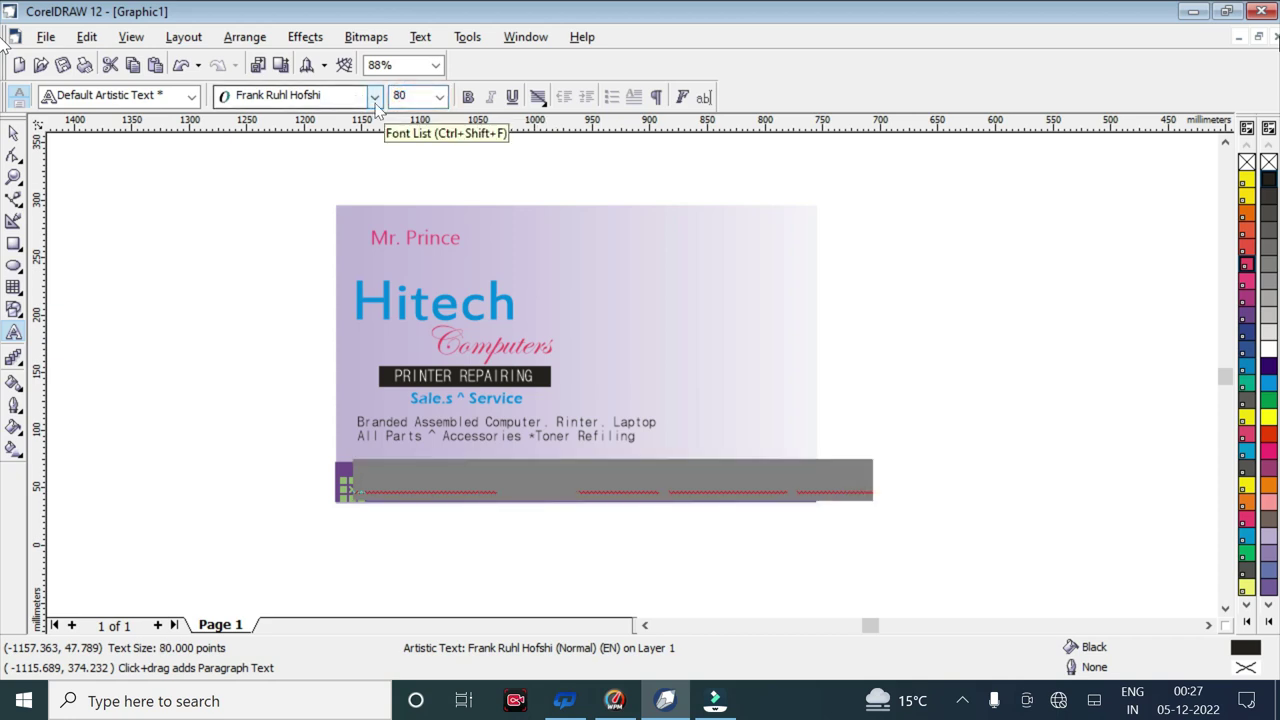
click(400, 95)
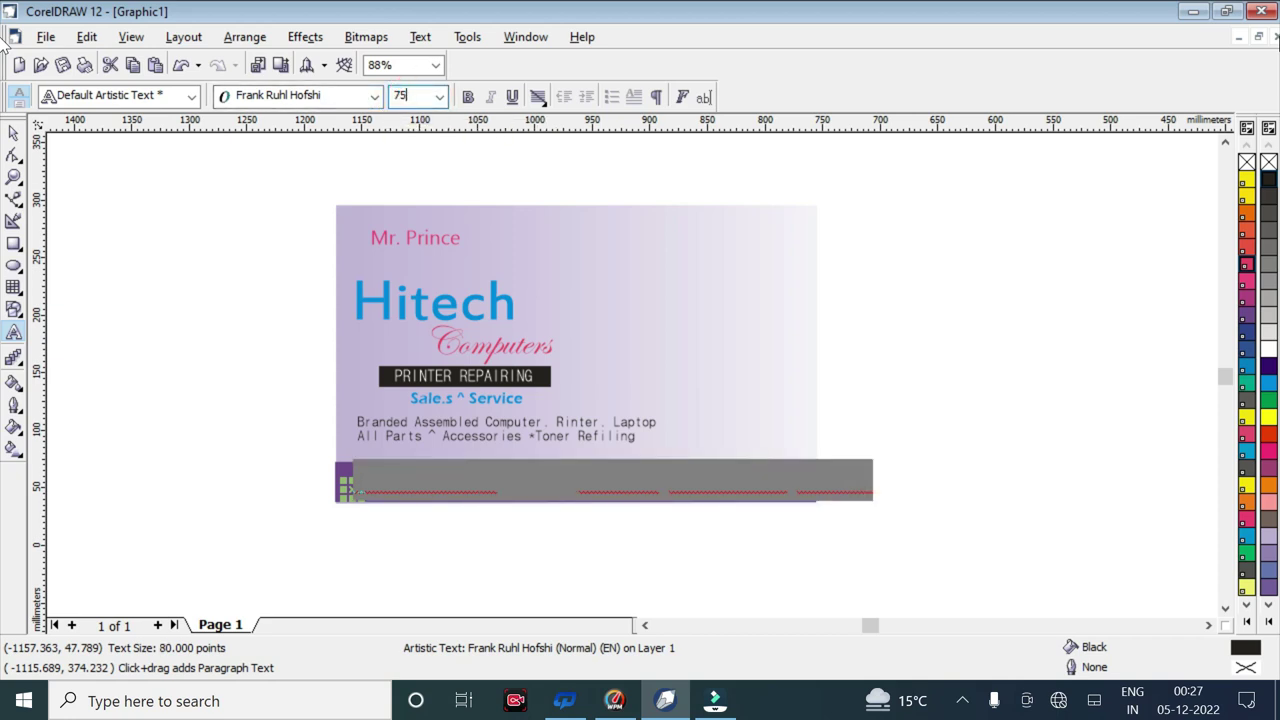
key(Return)
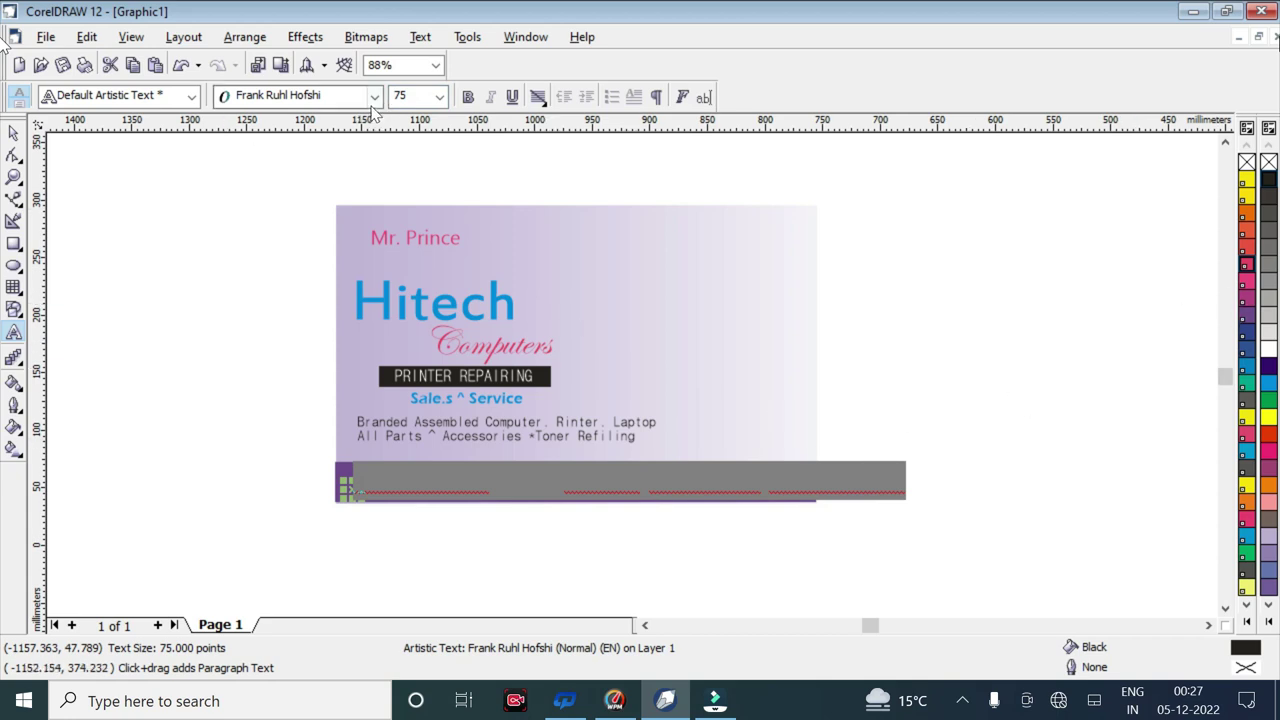
Set the address in Elephant and reduce it through 70 and 60 to 55 pt
click(374, 95)
click(262, 281)
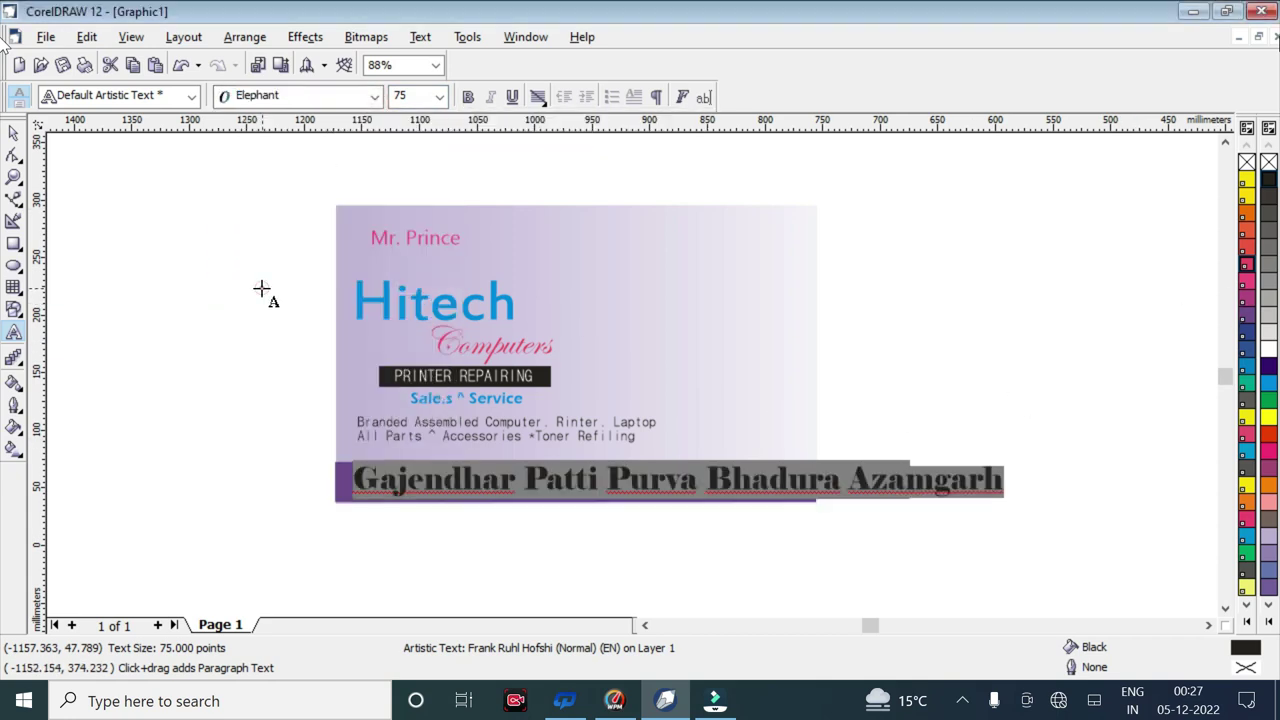
click(405, 96)
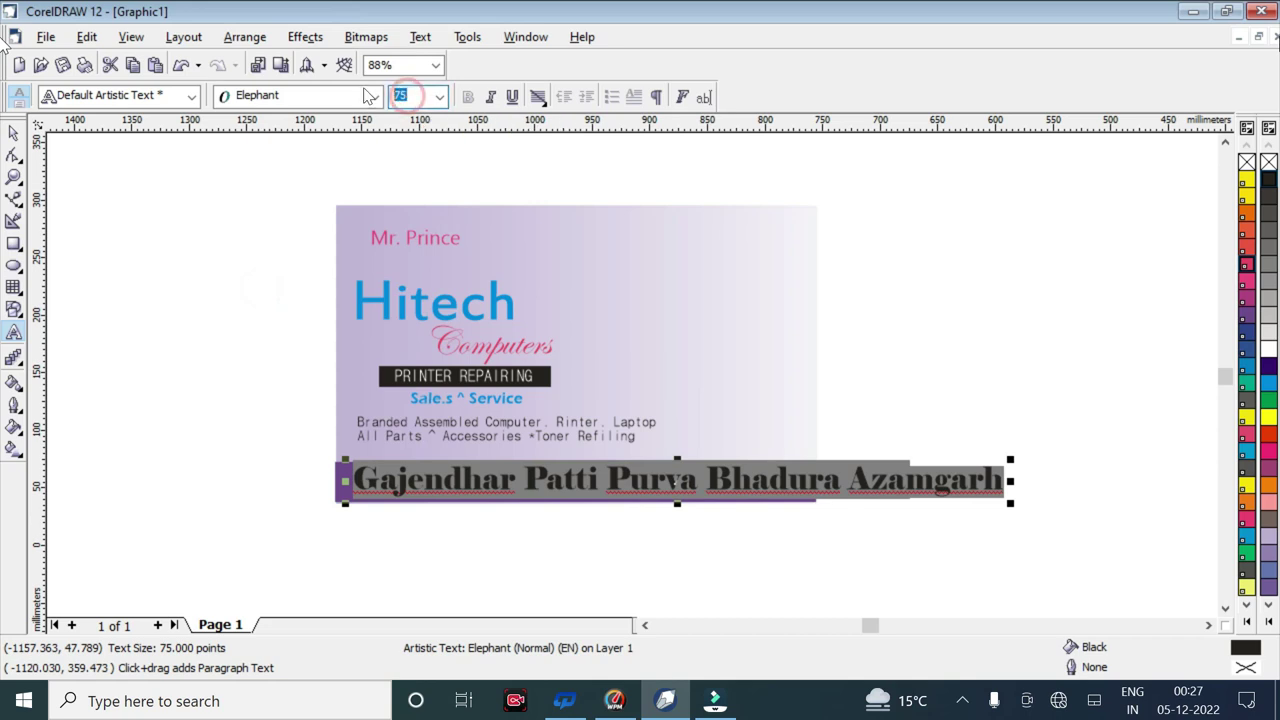
text(7)
key(Return)
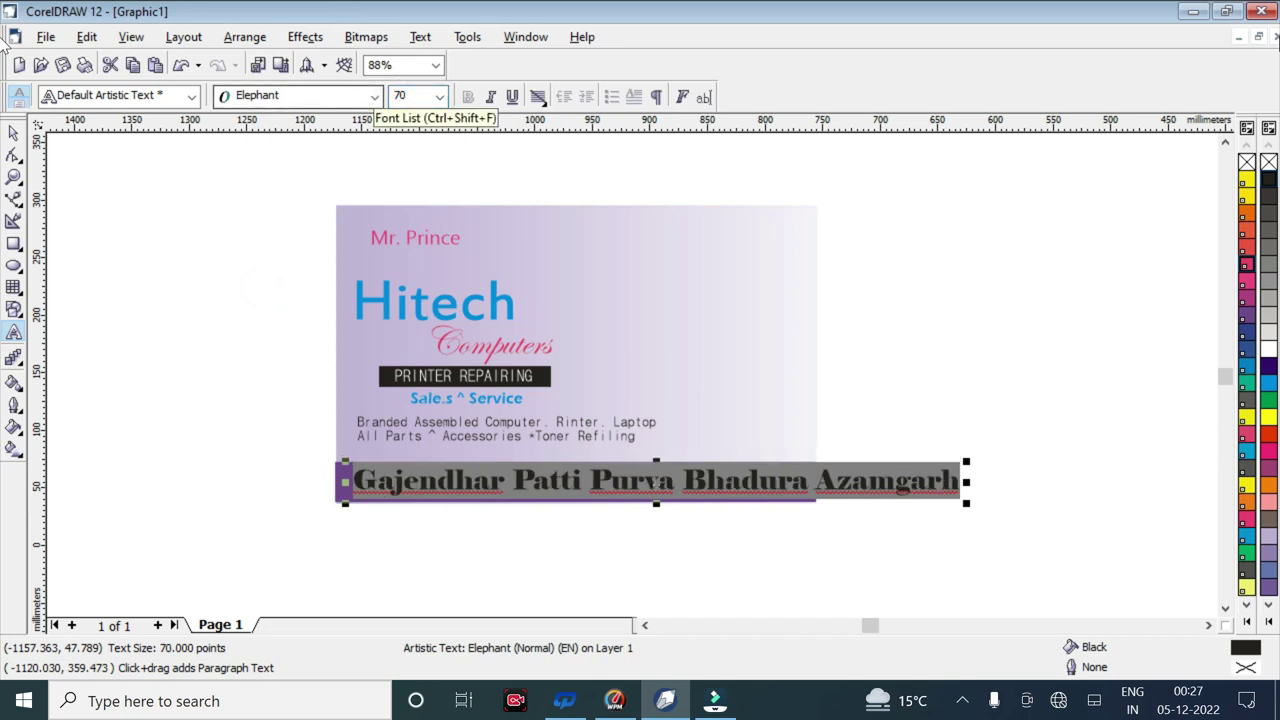
text(60)
key(Return)
click(401, 95)
text(55)
key(Return)
Finish editing and move the address text left inside the band
click(805, 485)
key(ctrl+space)
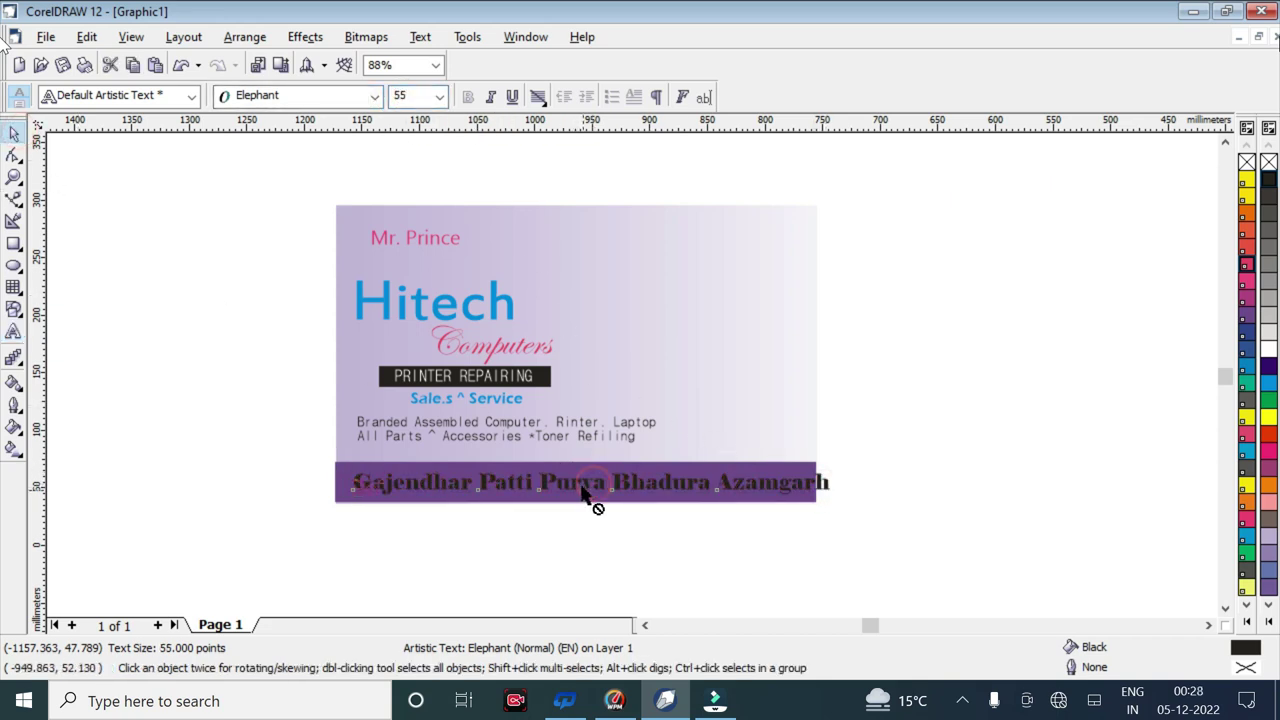
drag(593, 484, 576, 481)
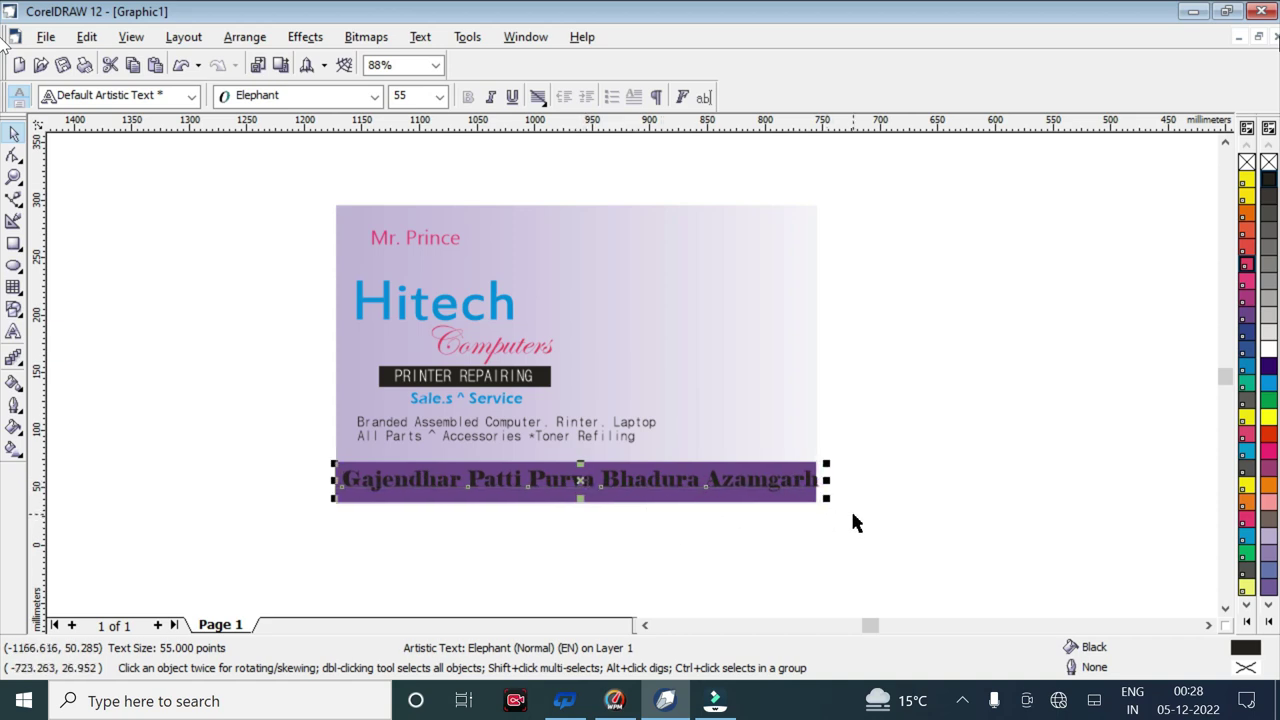
Nudge the address down and start a text entry at the card's top right
key(Down)
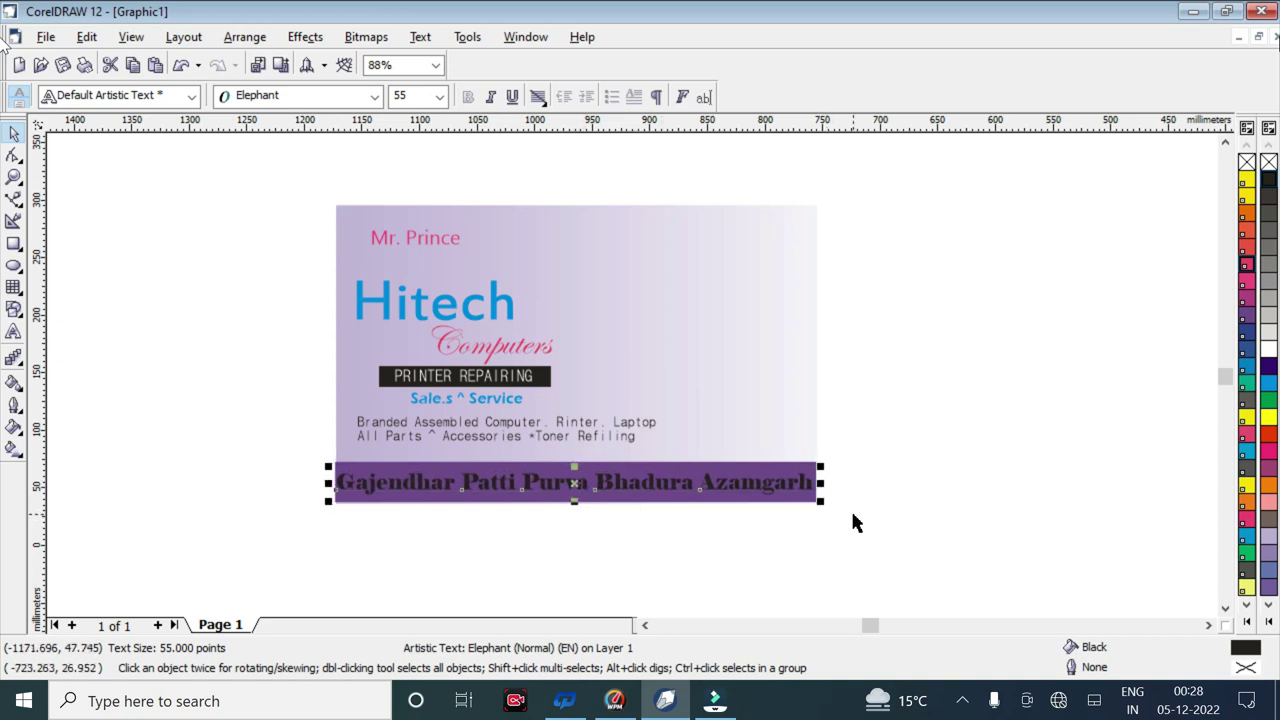
click(946, 470)
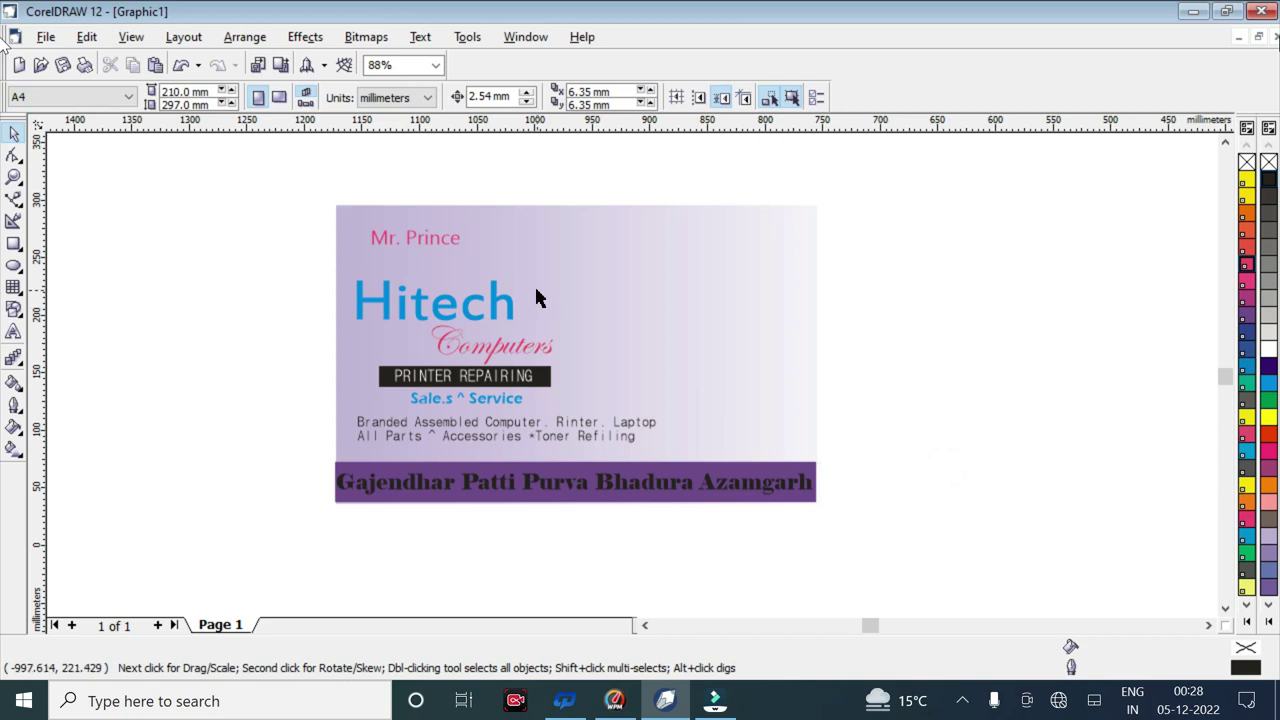
click(13, 332)
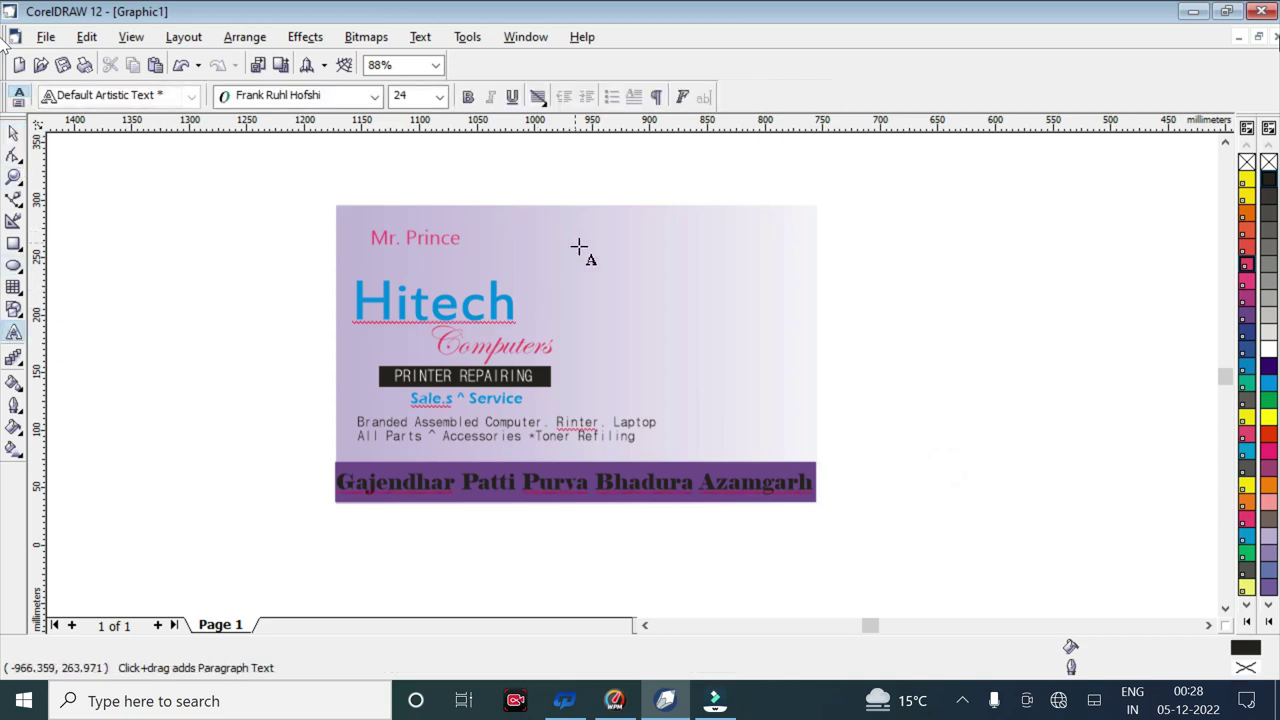
click(634, 242)
text(,)
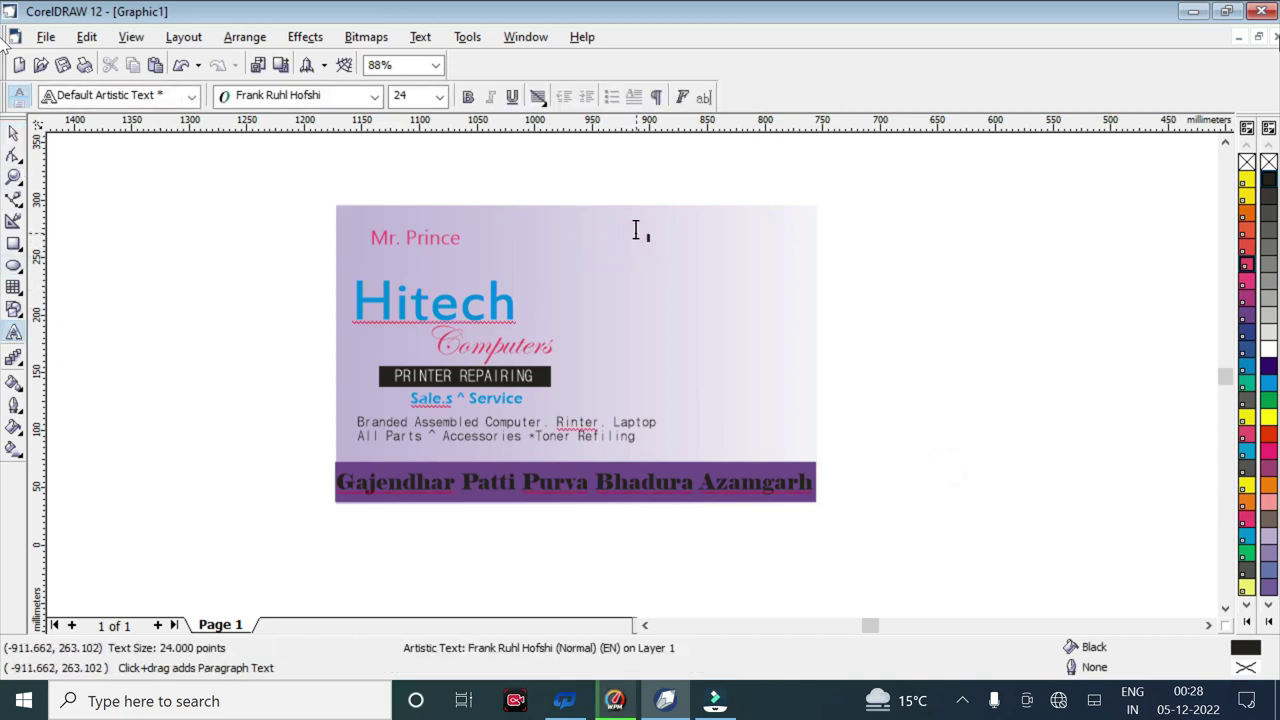
key(BackSpace)
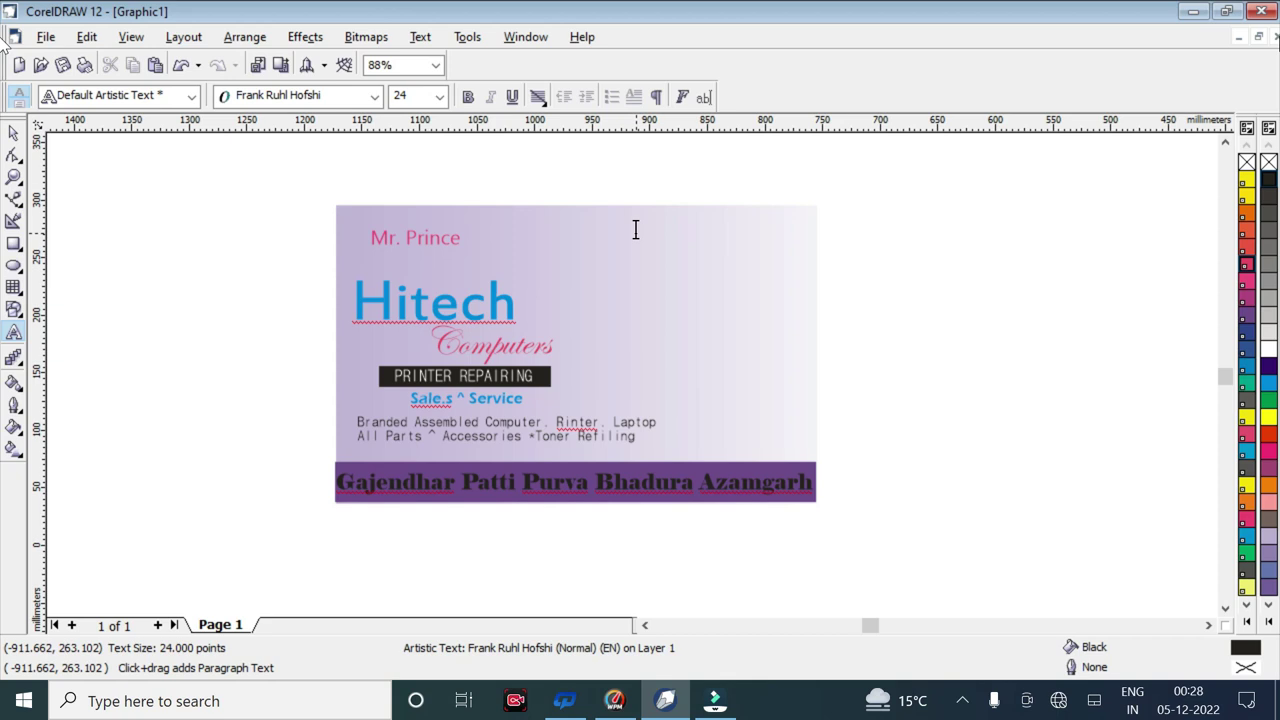
Set the Call phone line in Eras Demi ITC at 40 pt
click(635, 230)
click(408, 95)
text(50)
key(Return)
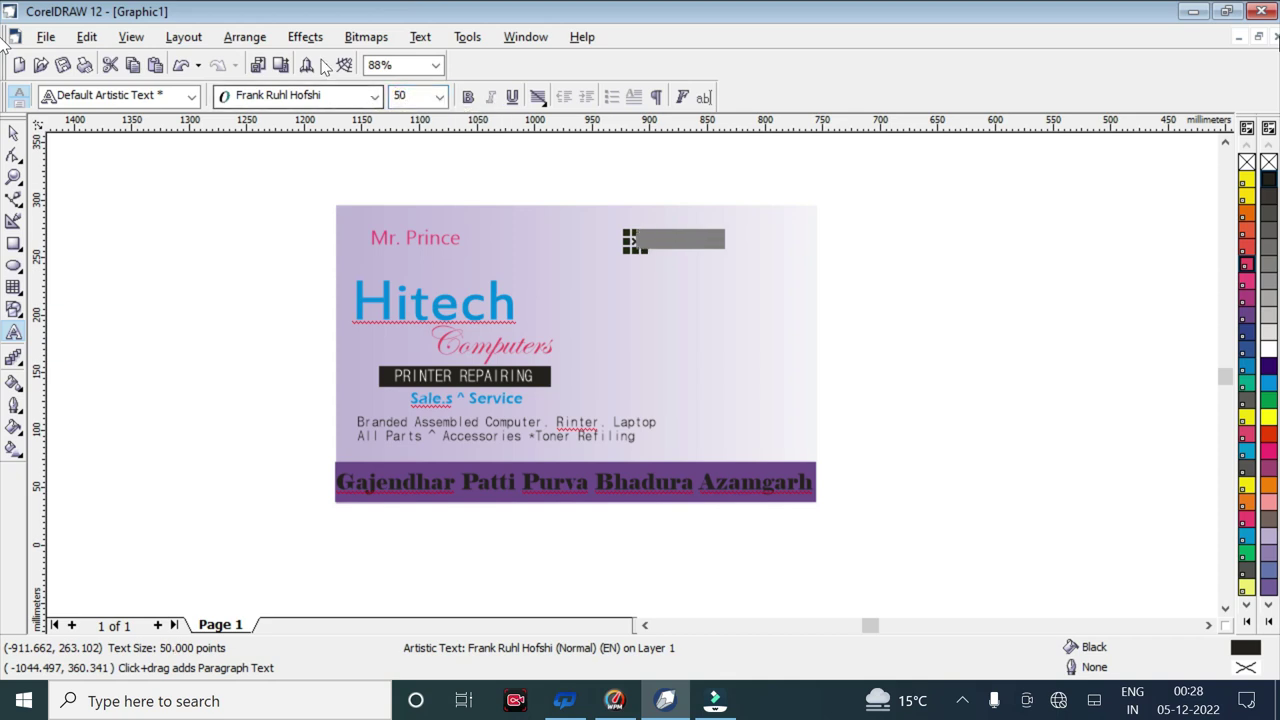
click(374, 95)
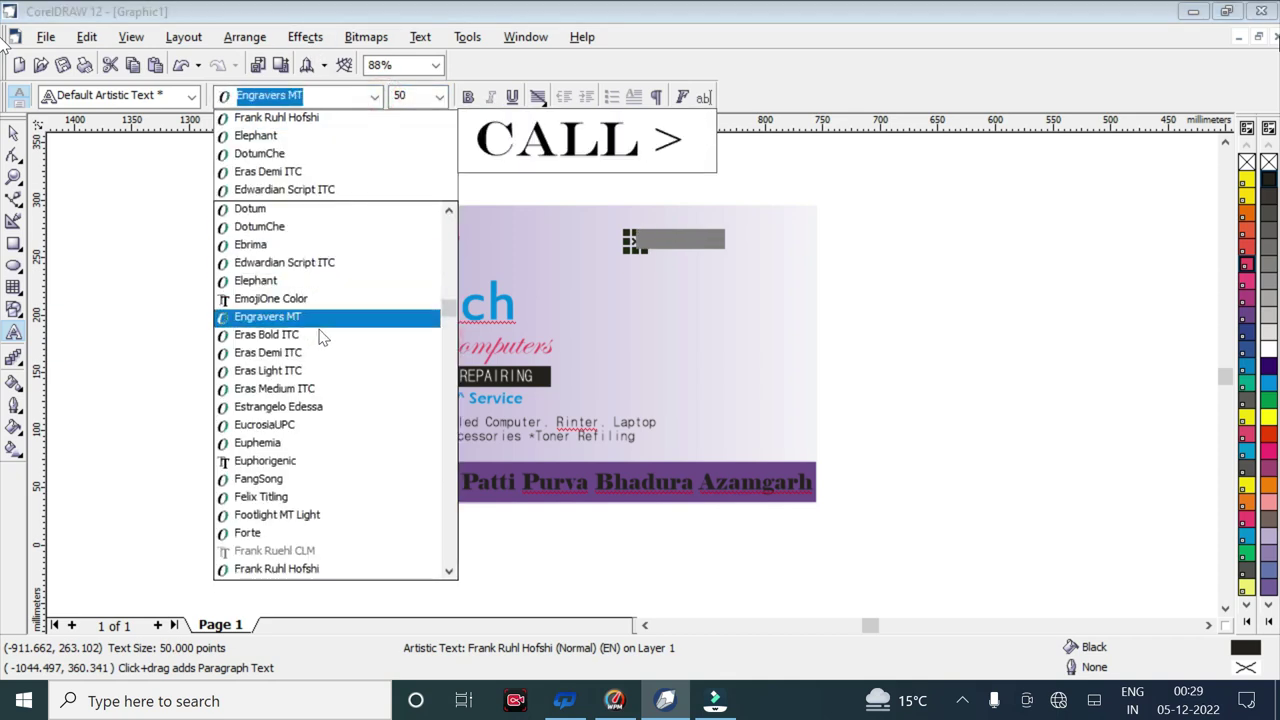
click(318, 352)
click(410, 95)
text(40)
key(Return)
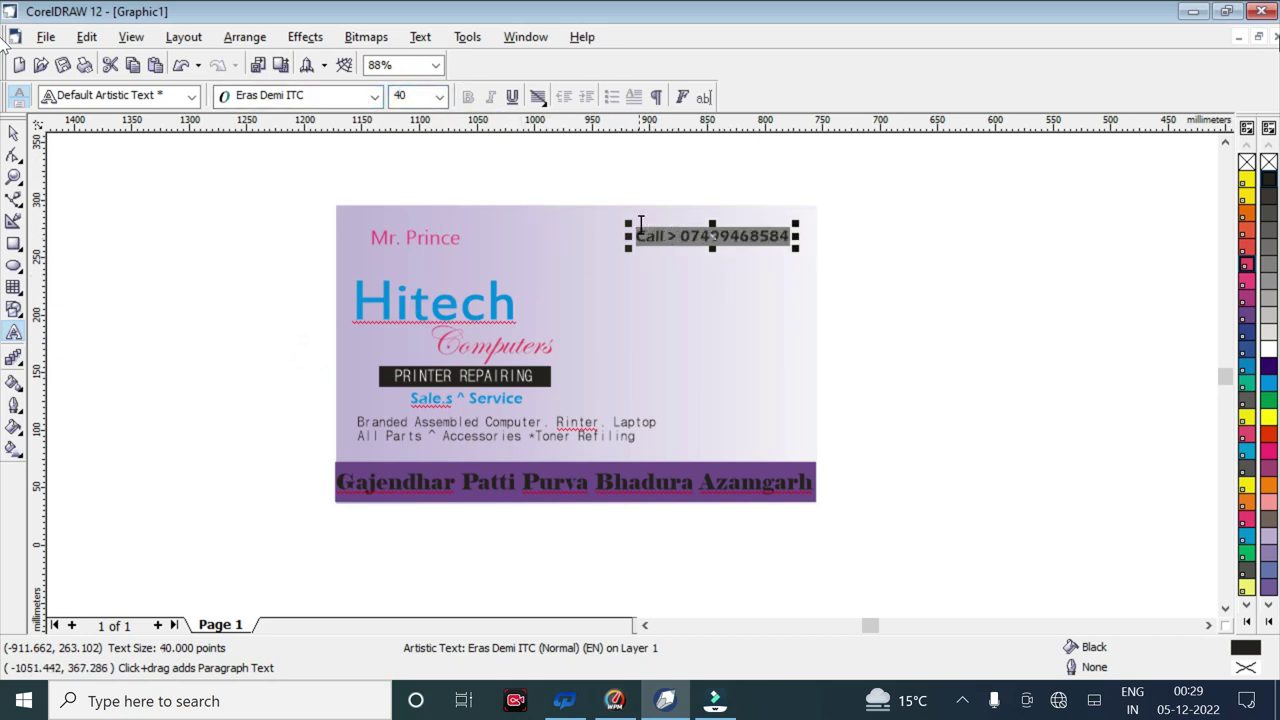
Colour the Call > label pink and finish typing the second phone number
drag(678, 236, 634, 235)
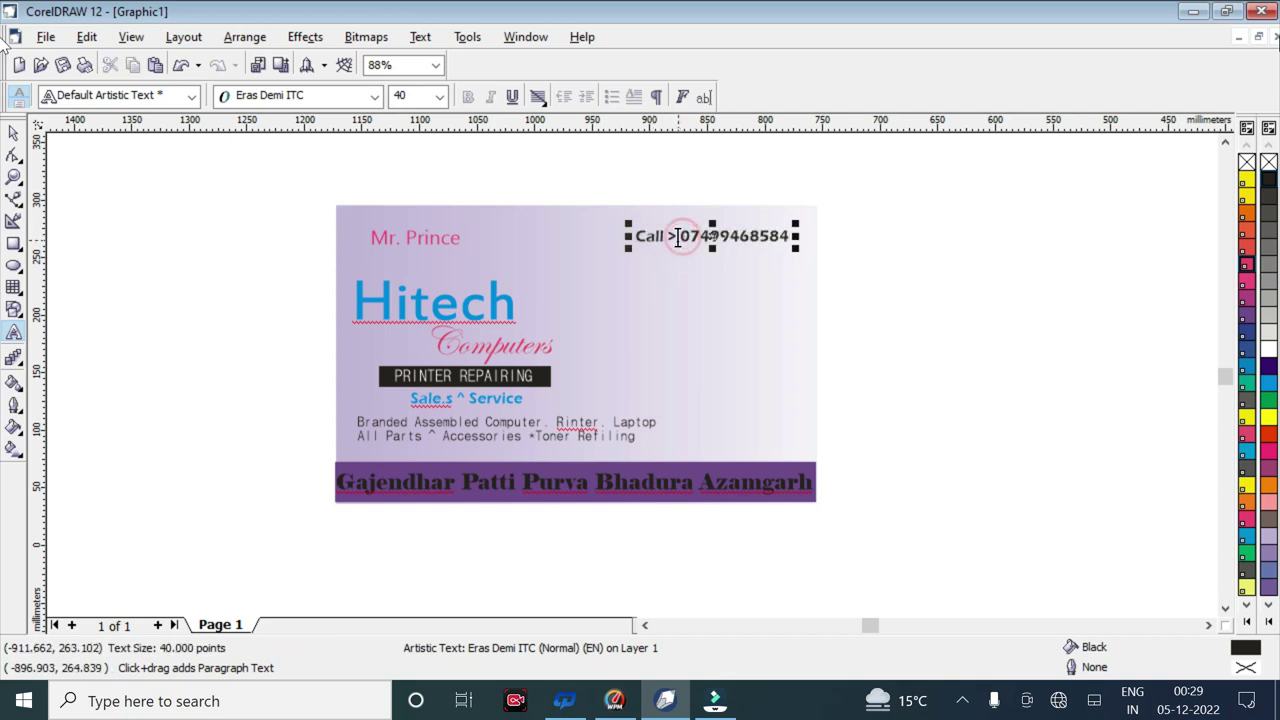
click(1246, 518)
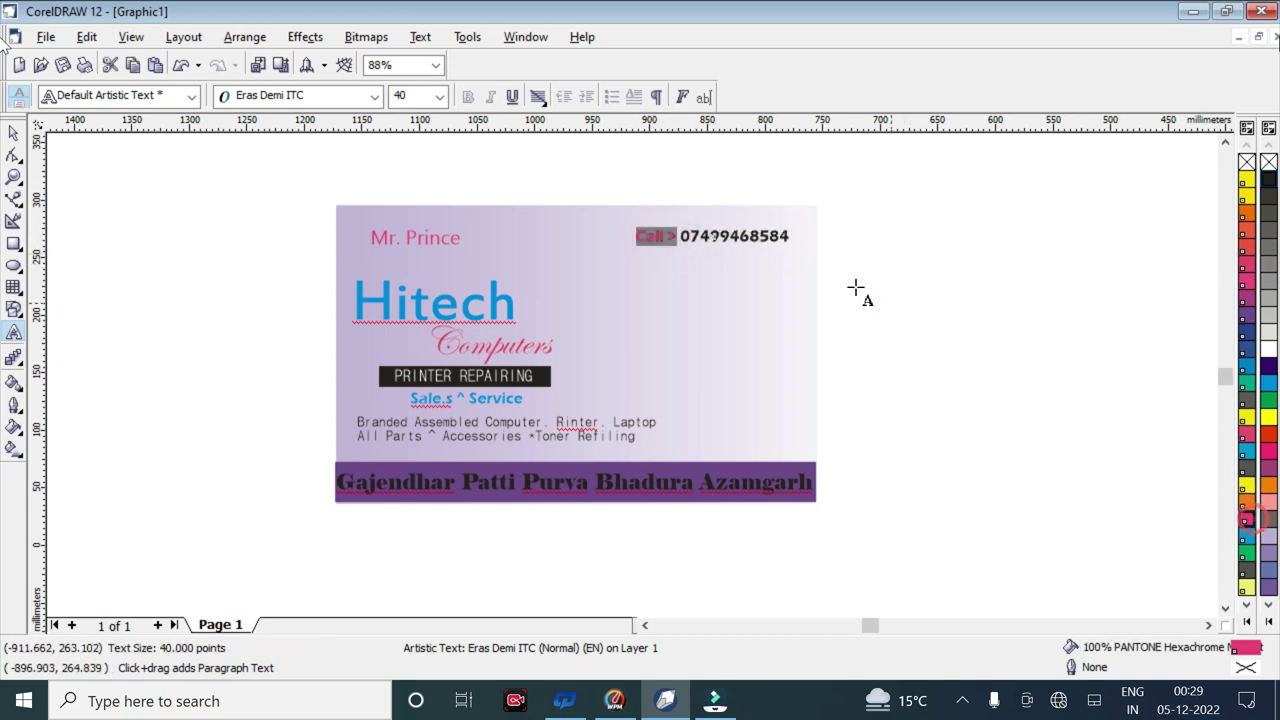
click(786, 236)
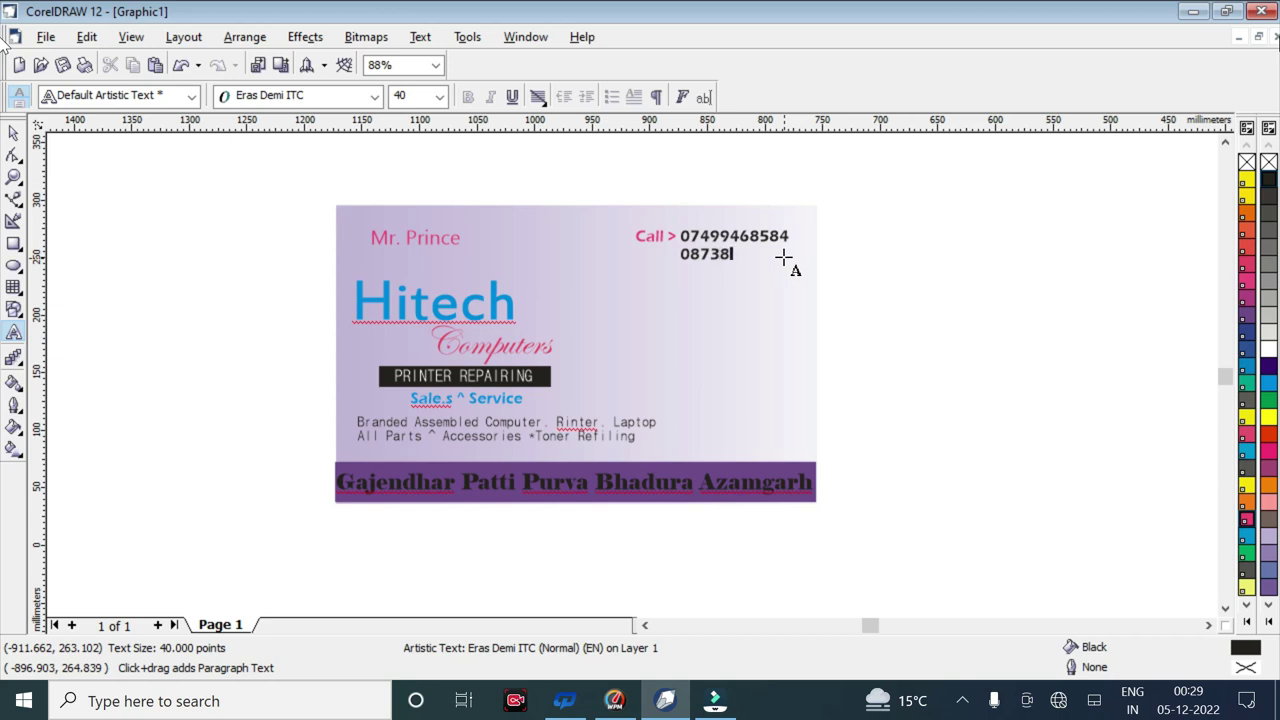
text(11)
click(13, 132)
click(108, 217)
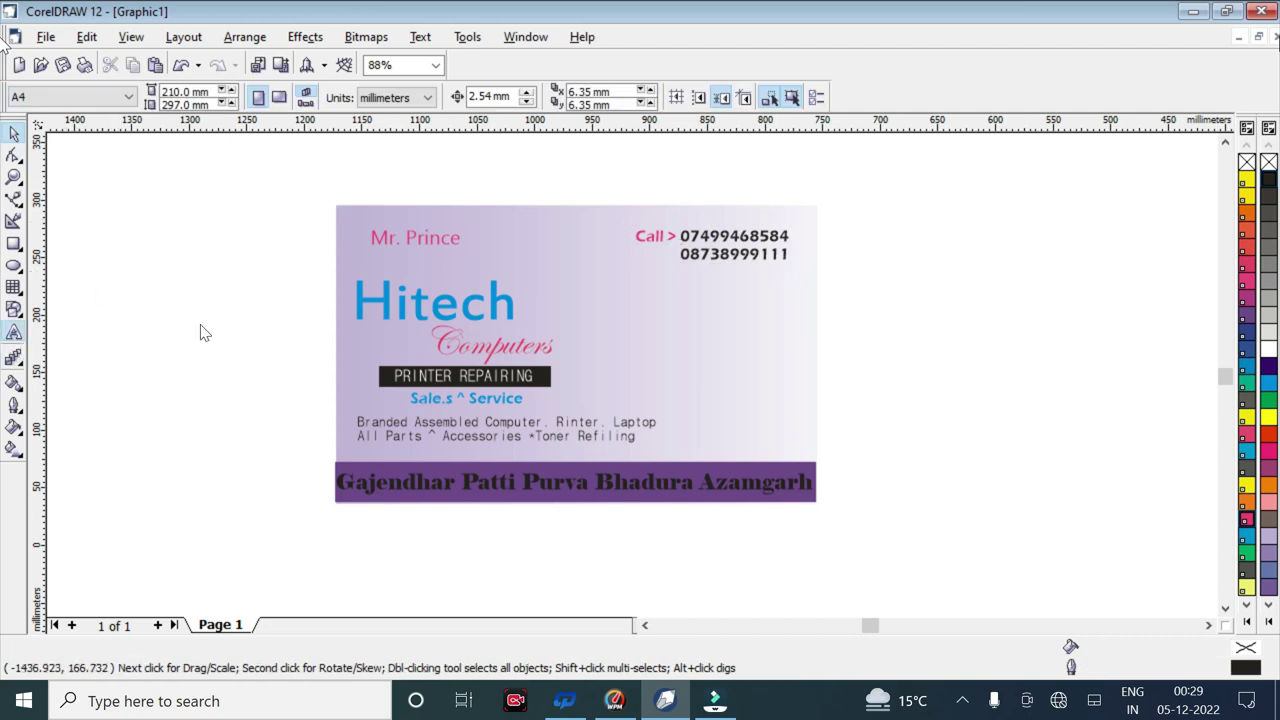
key(F8)
click(630, 300)
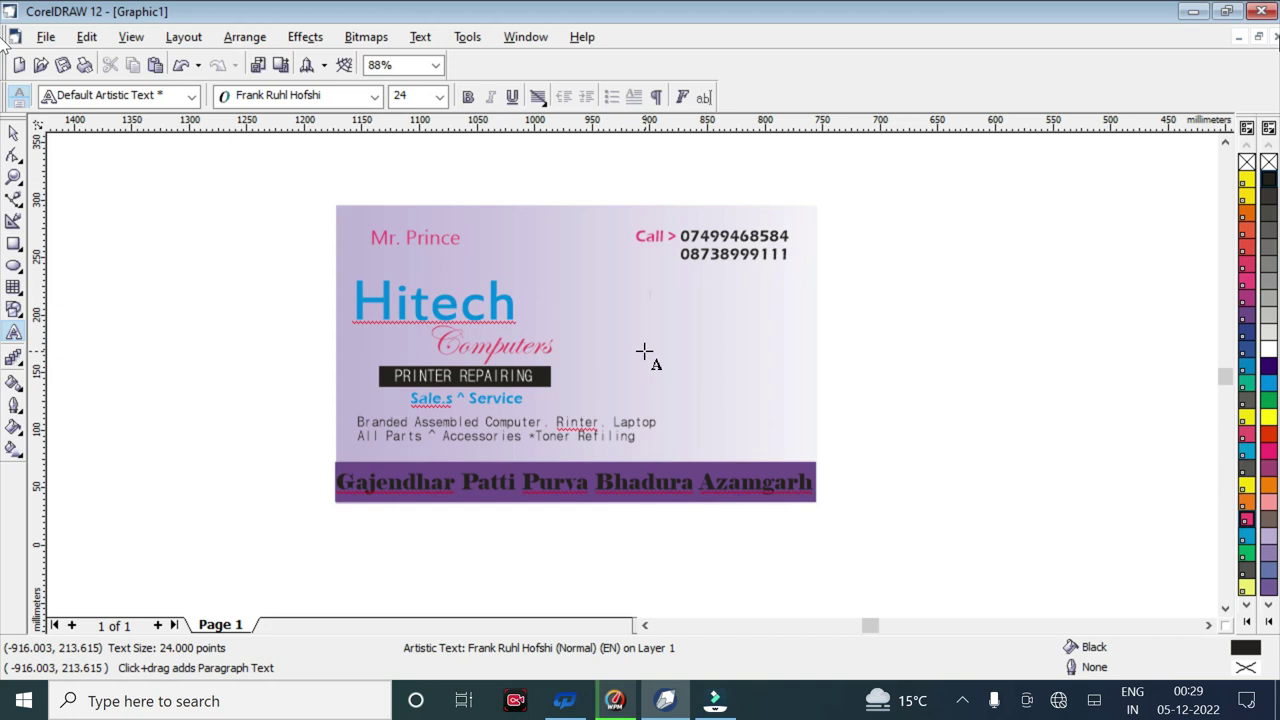
Set the Lenovo text in 100 pt Elephant and move it right of Hitech
click(405, 96)
text(50)
key(Return)
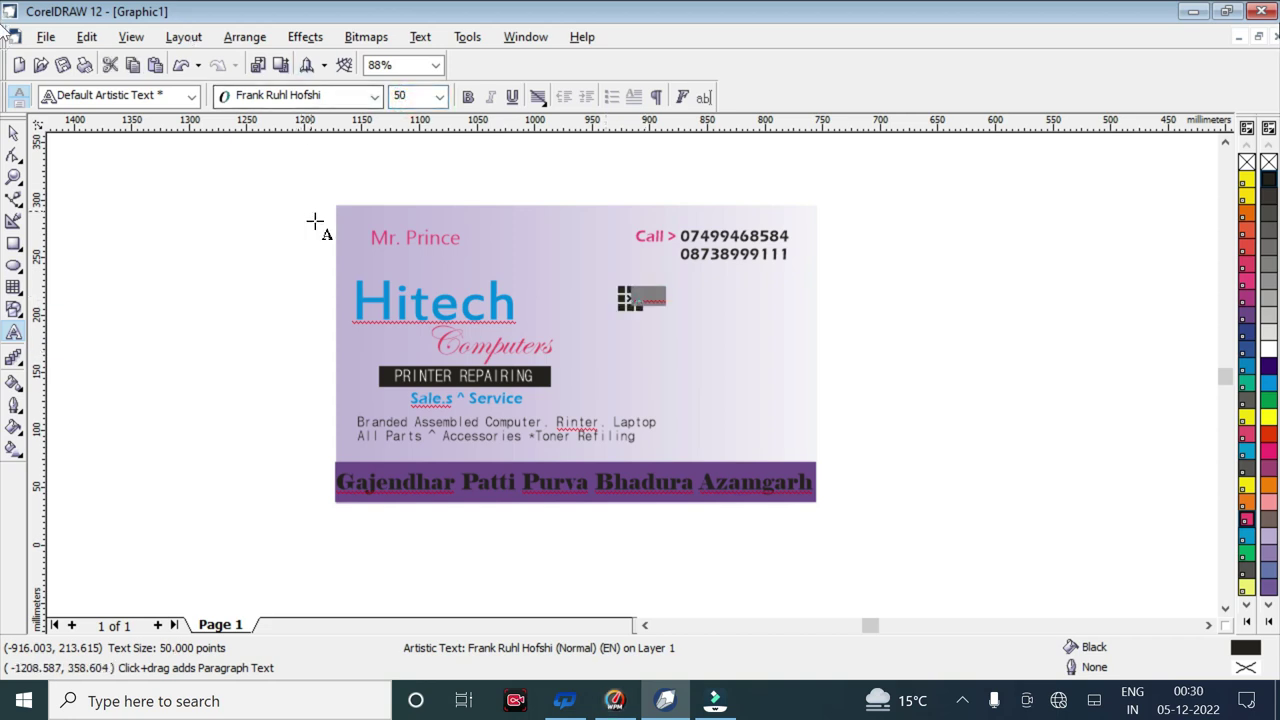
click(405, 96)
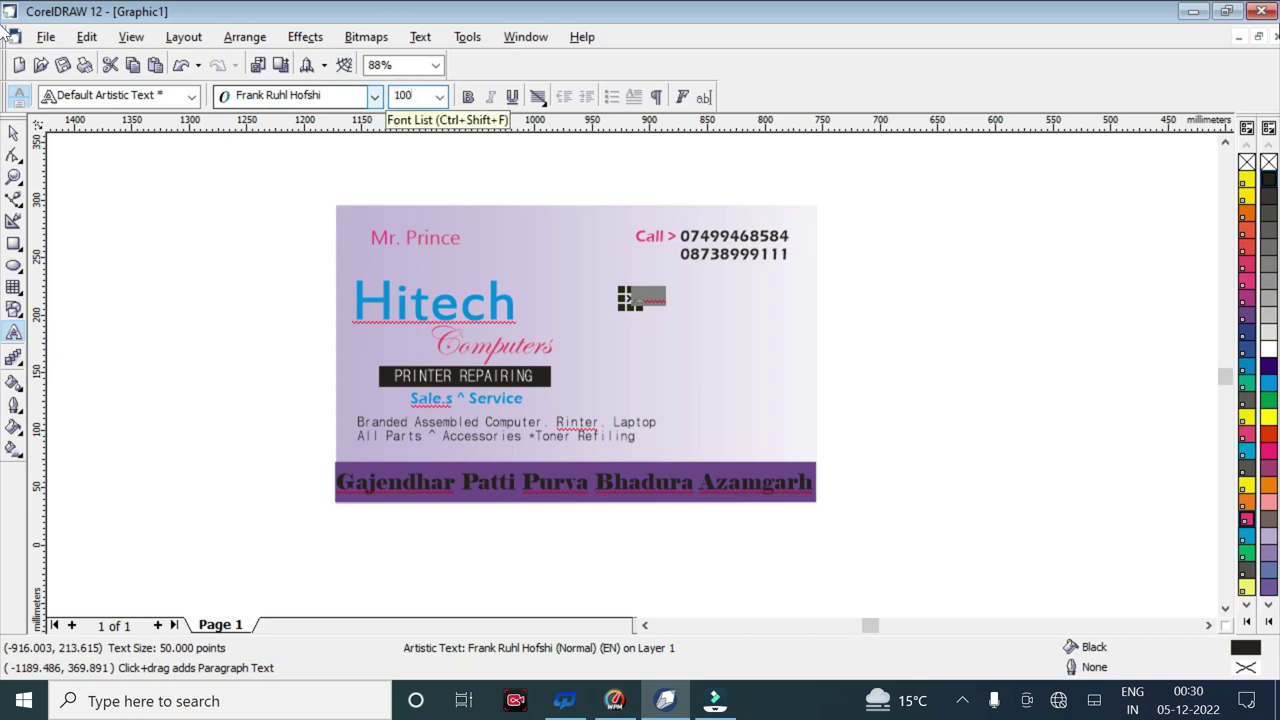
text(100)
key(Return)
click(374, 95)
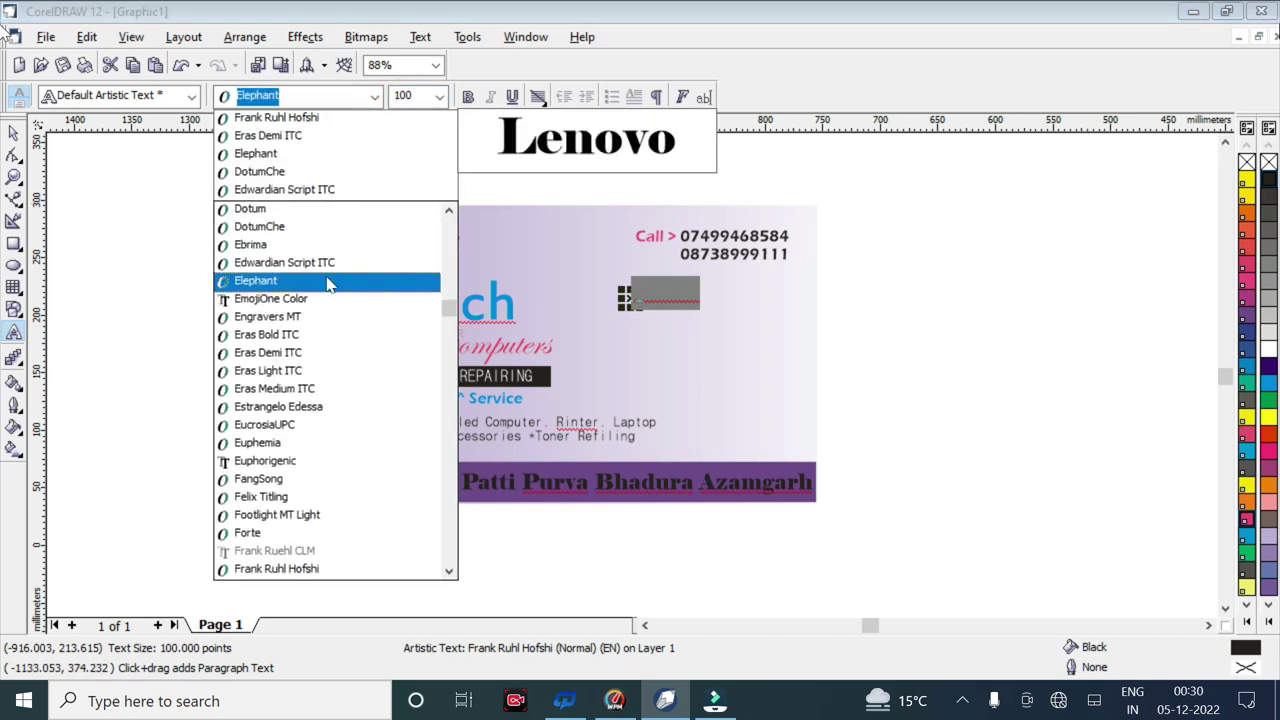
click(327, 279)
click(700, 285)
drag(703, 280, 671, 295)
Resize Lenovo to 80 pt and colour it cyan
drag(752, 294, 588, 294)
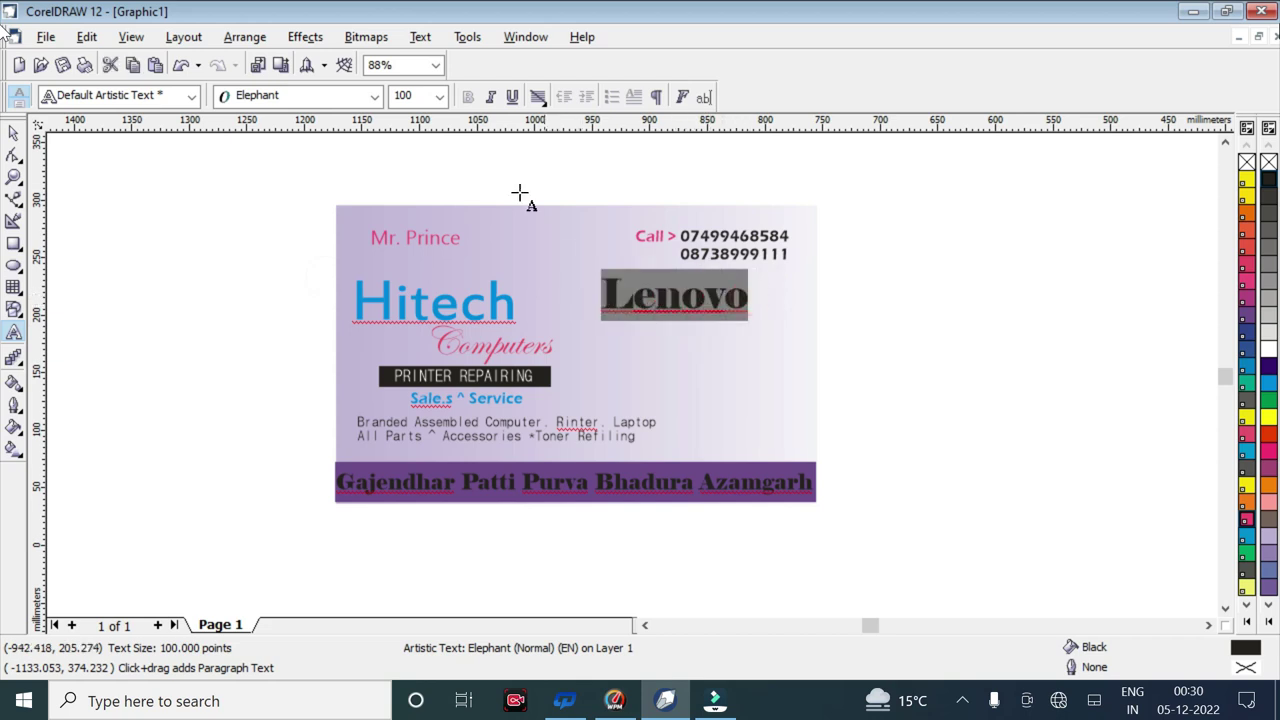
double_click(410, 95)
text(8)
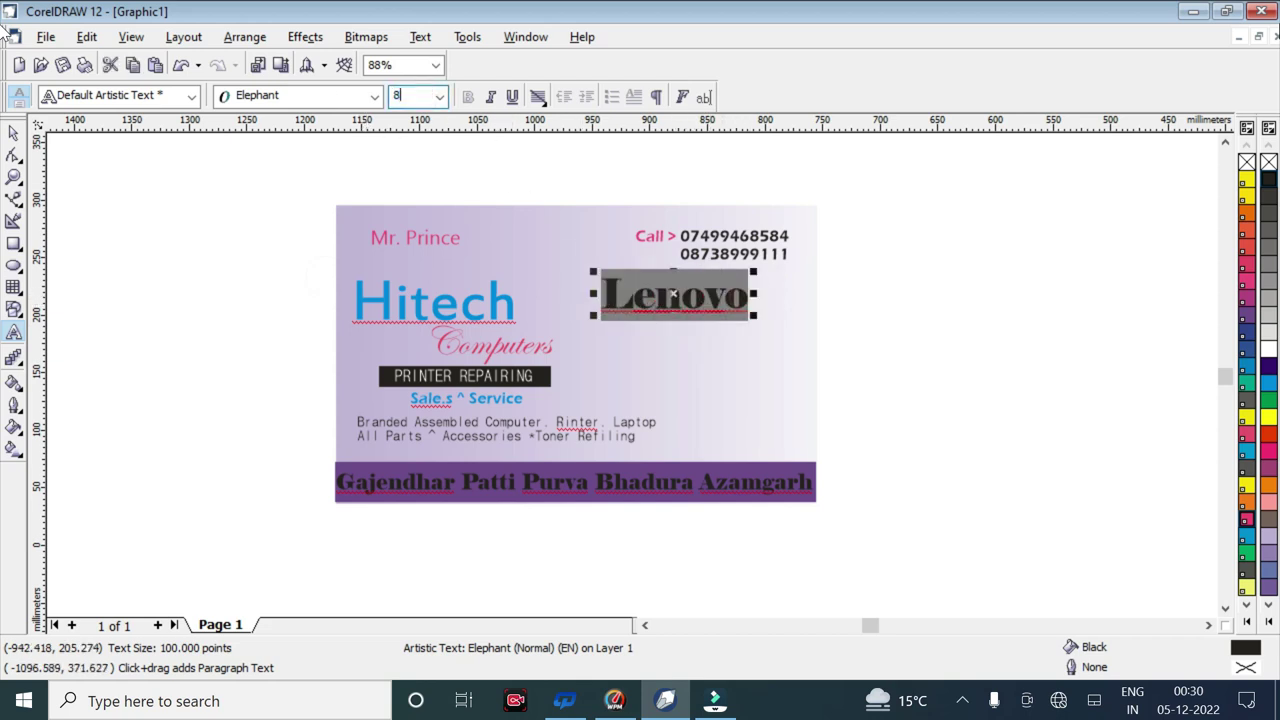
text(0)
key(Return)
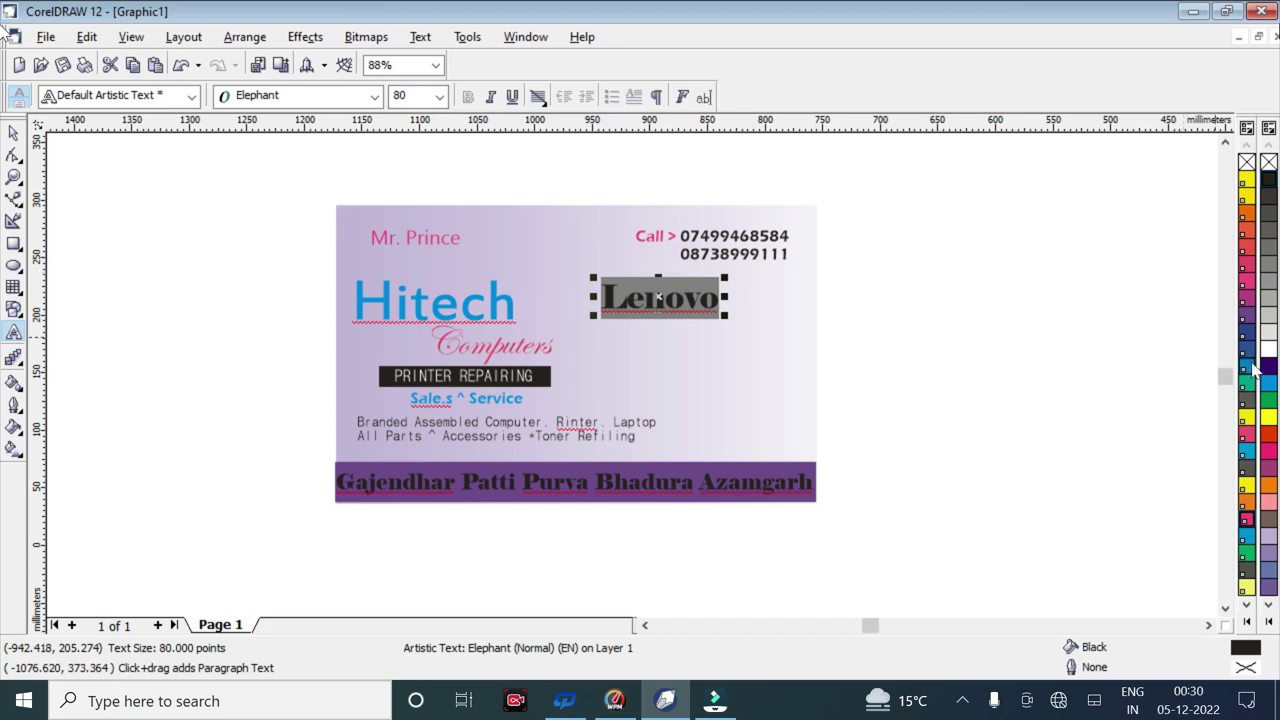
click(1268, 383)
click(716, 298)
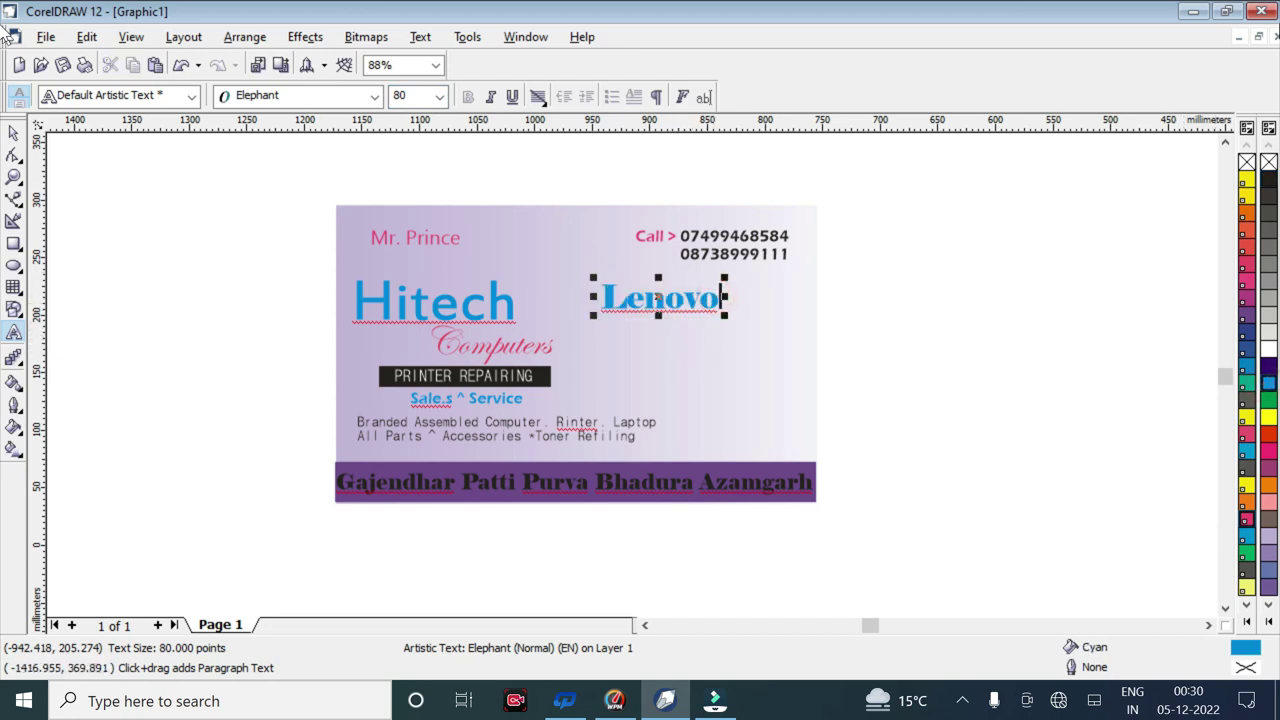
click(13, 134)
click(977, 316)
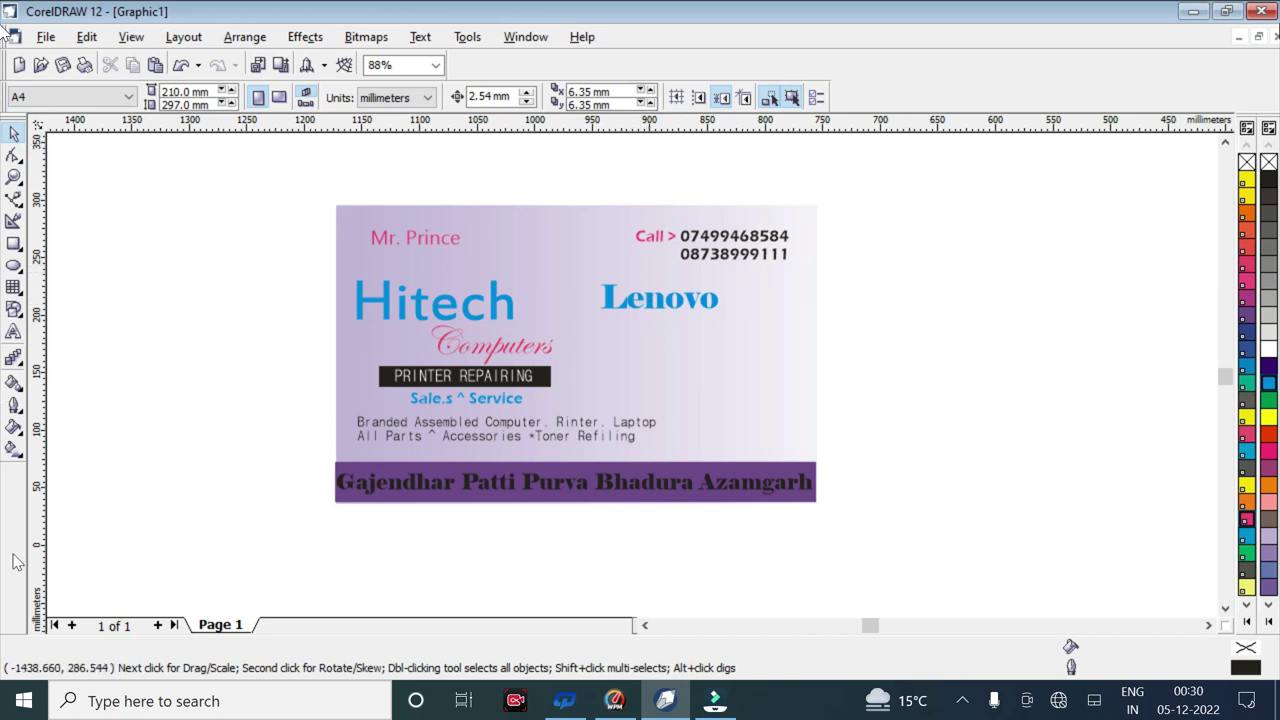
click(13, 331)
click(624, 347)
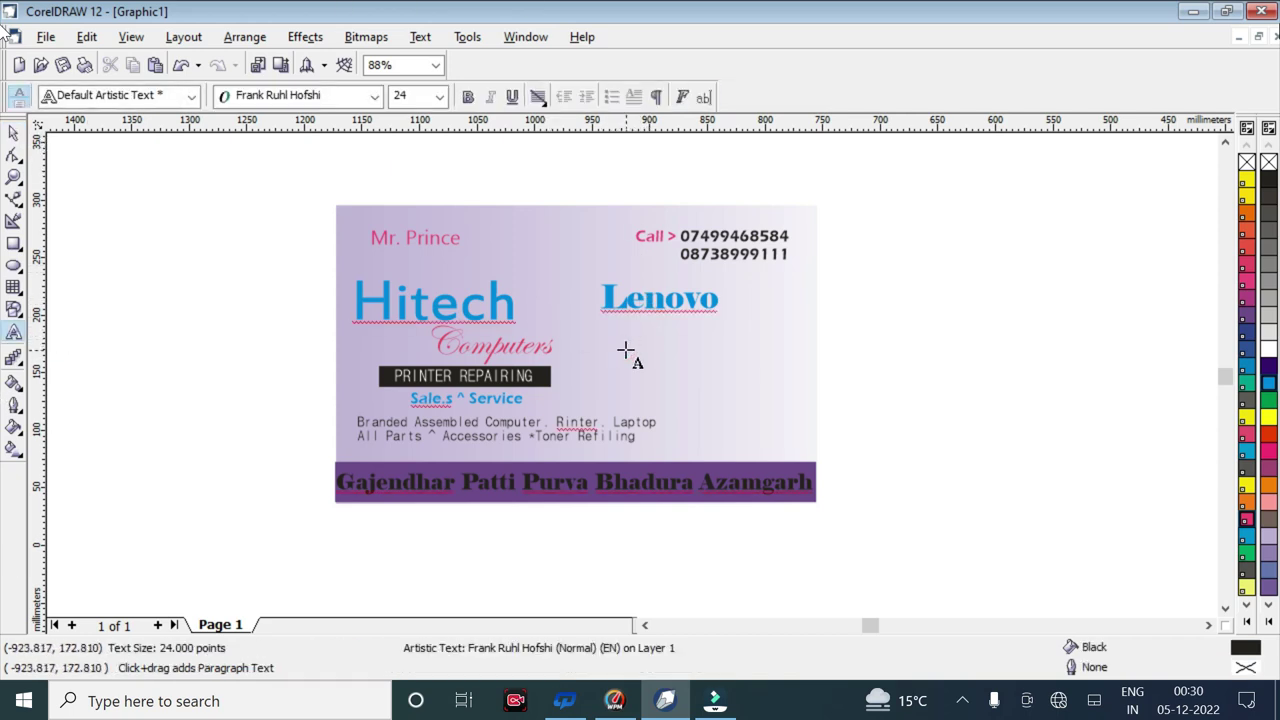
Type HP in 90 pt Engravers MT, colour it cyan, and place it under Lenovo
text(a)
double_click(400, 96)
text(90)
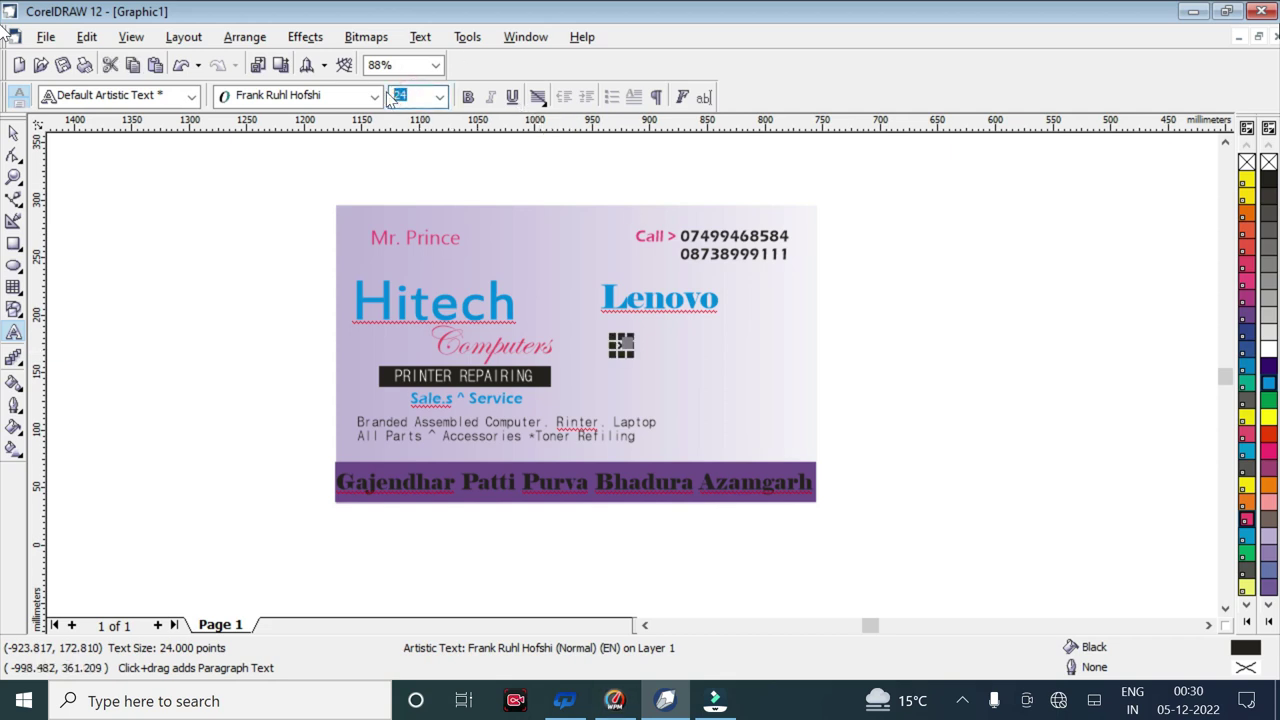
key(Return)
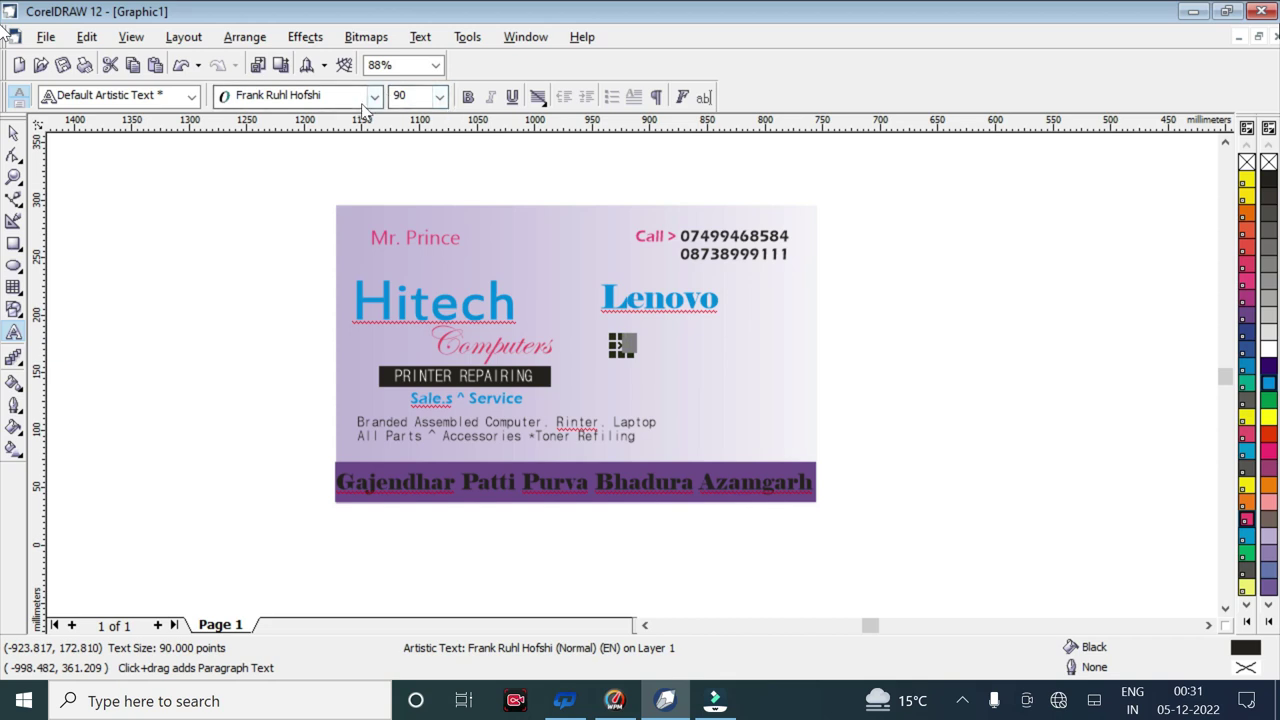
click(374, 96)
click(324, 266)
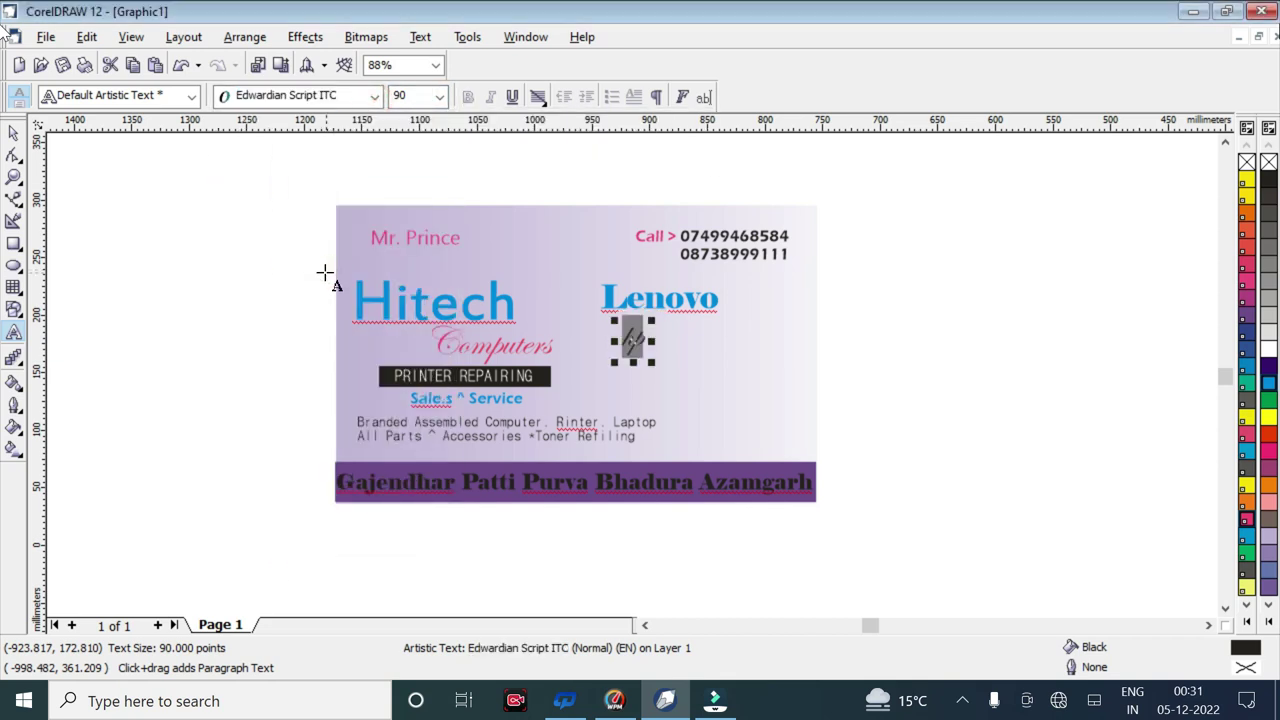
click(372, 96)
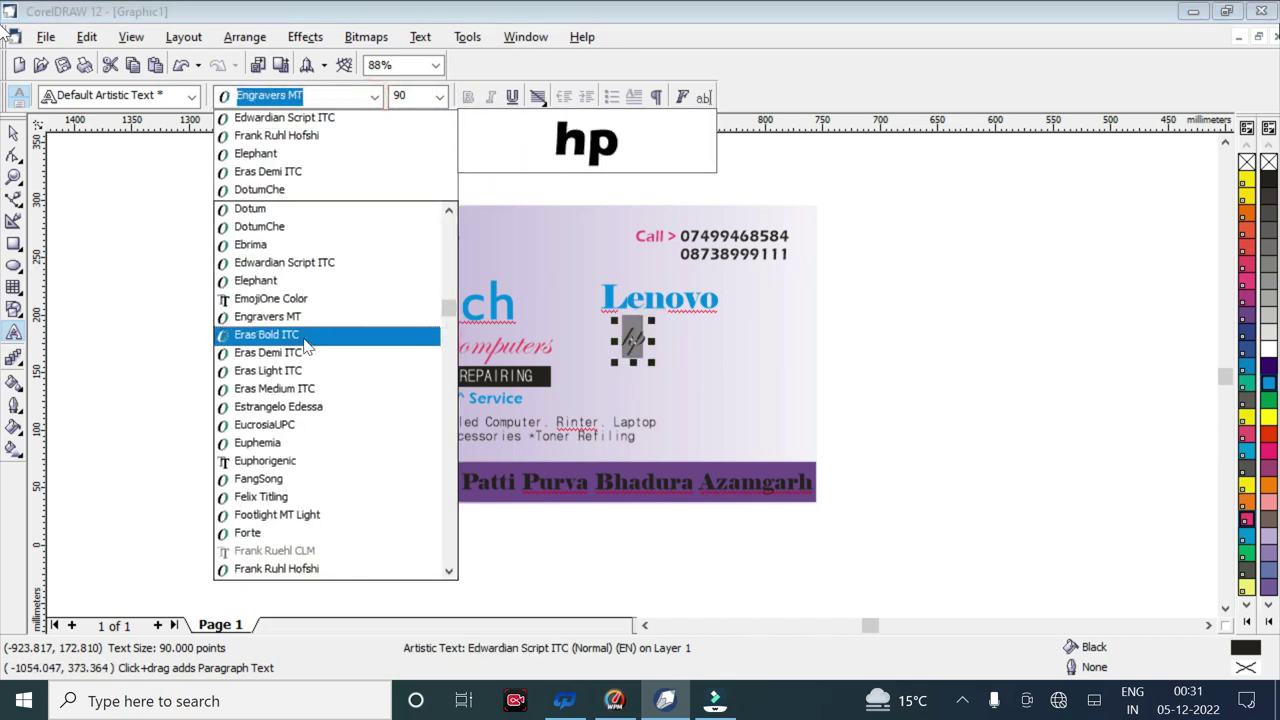
click(298, 316)
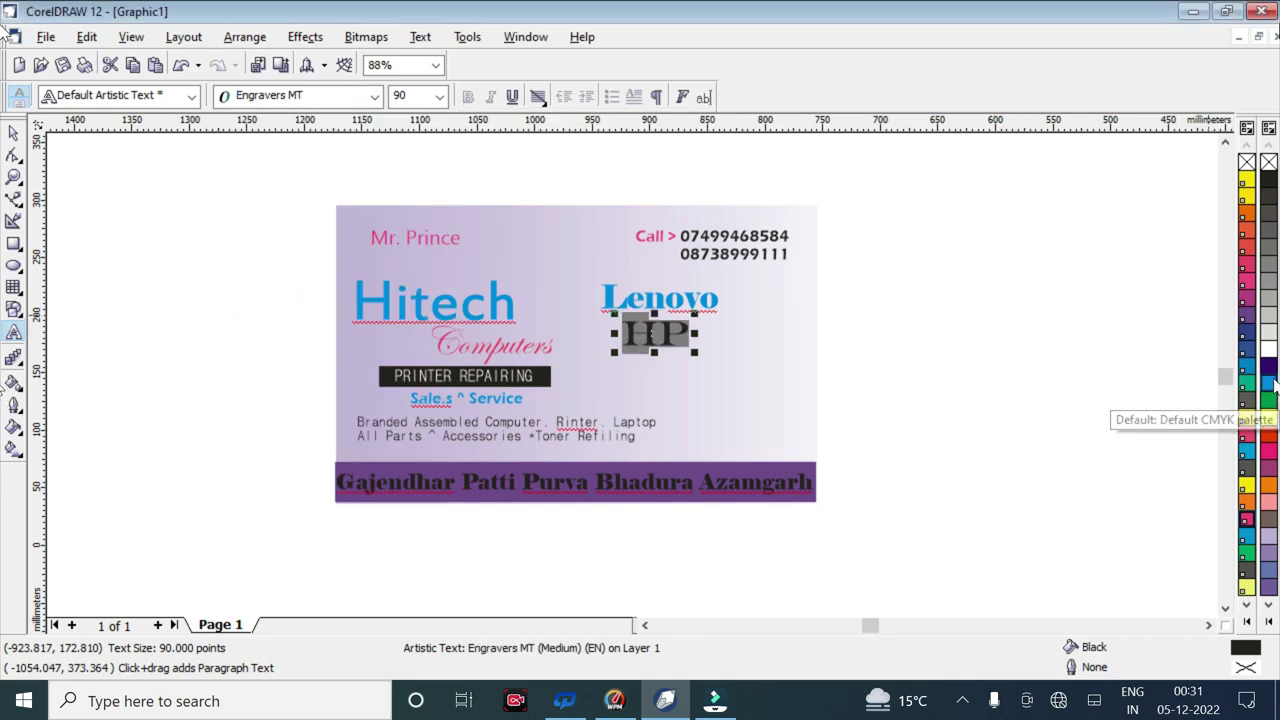
click(1268, 383)
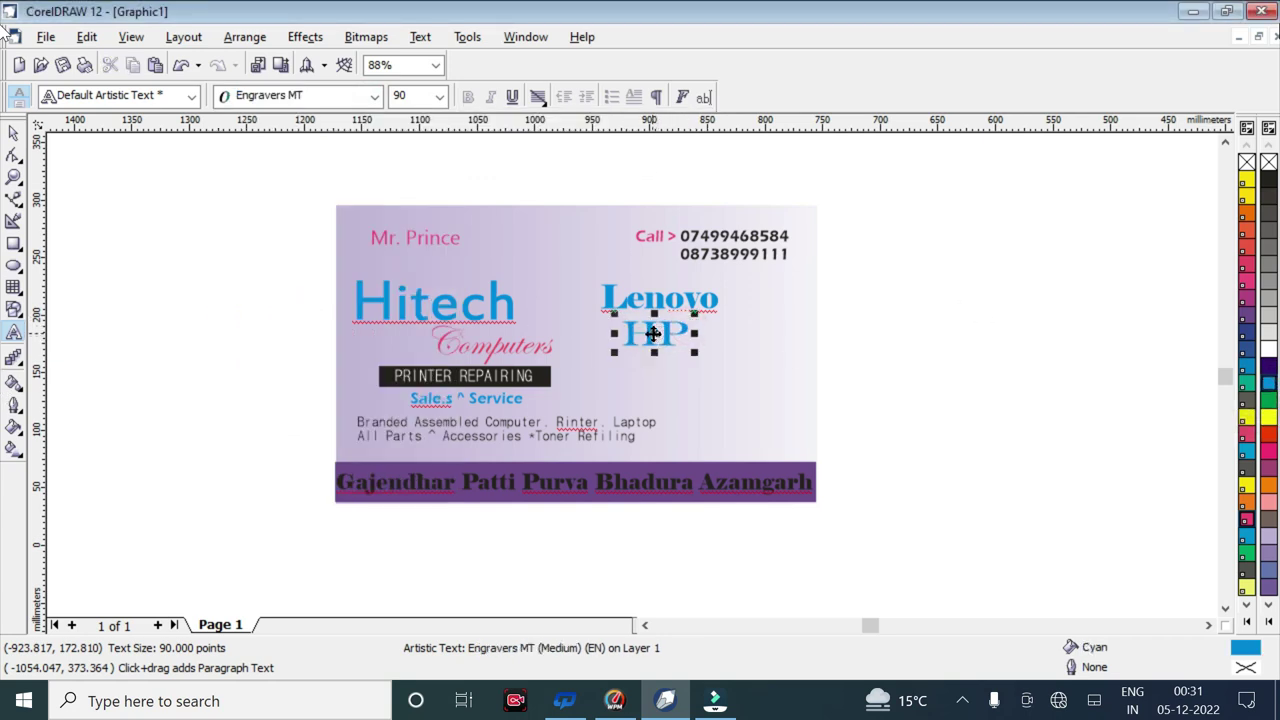
drag(652, 333, 677, 333)
click(883, 318)
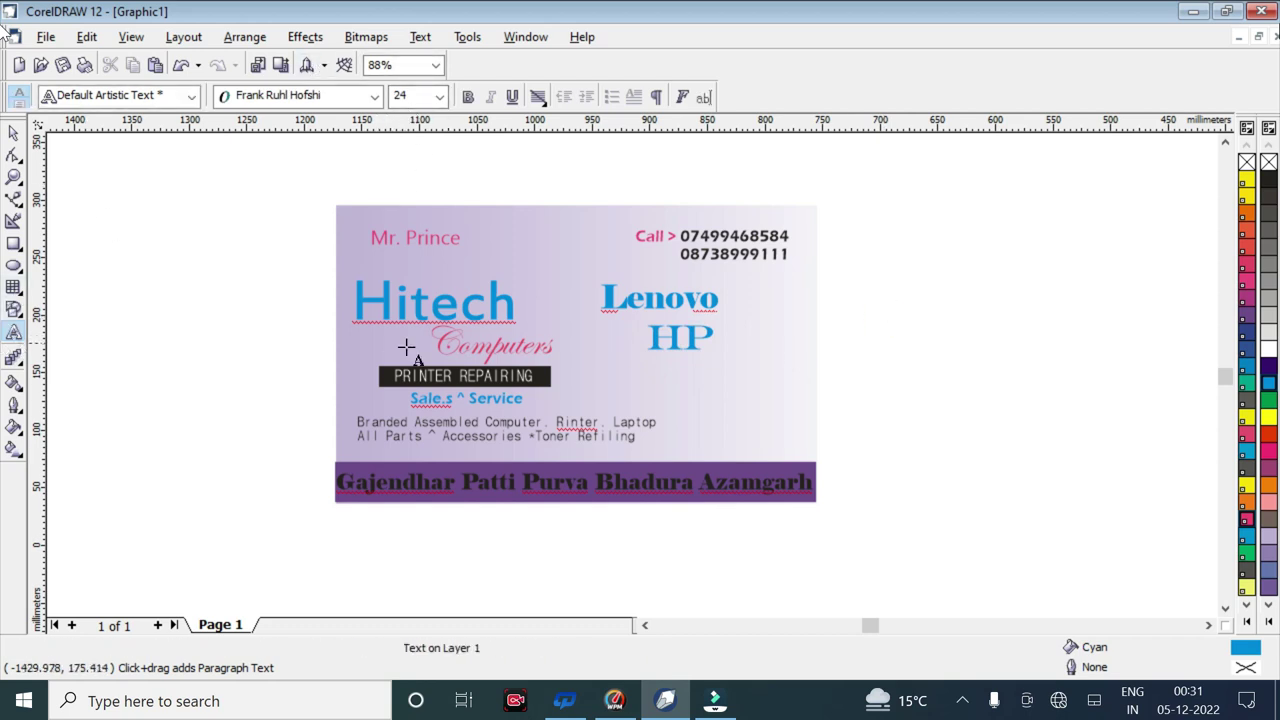
Add DELL text below HP in cyan 90 pt Engravers MT
click(634, 389)
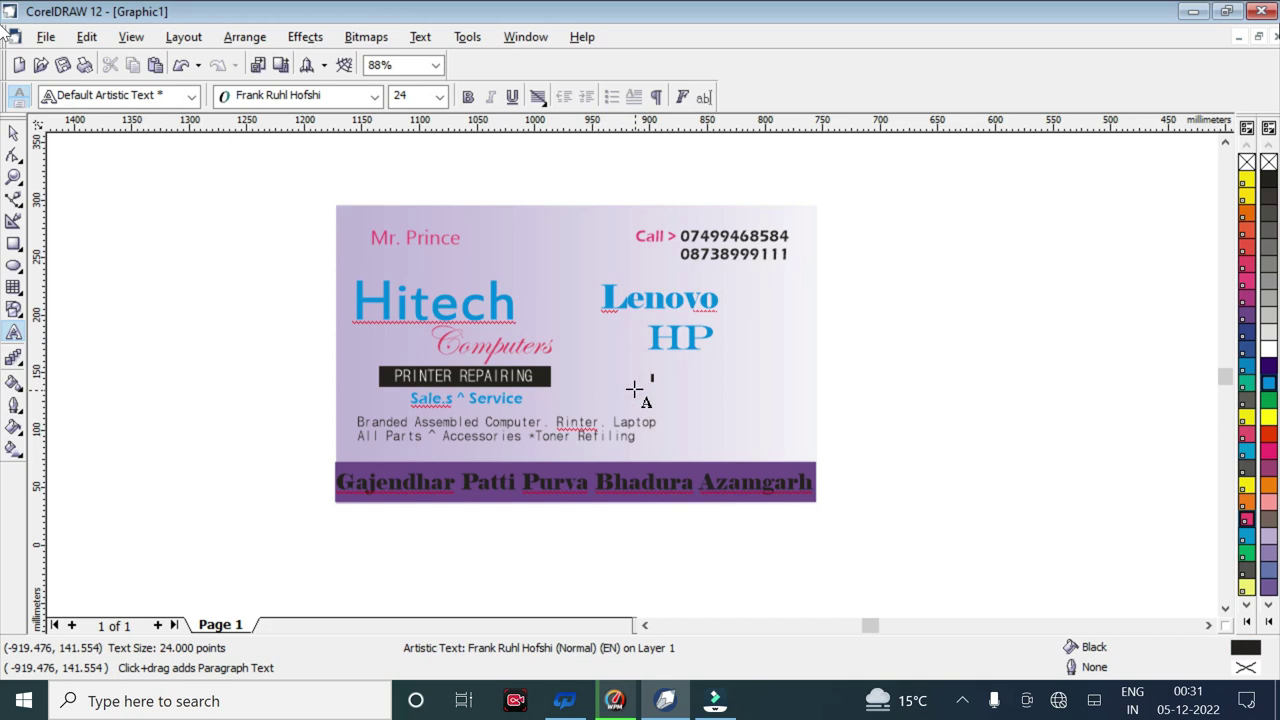
click(374, 95)
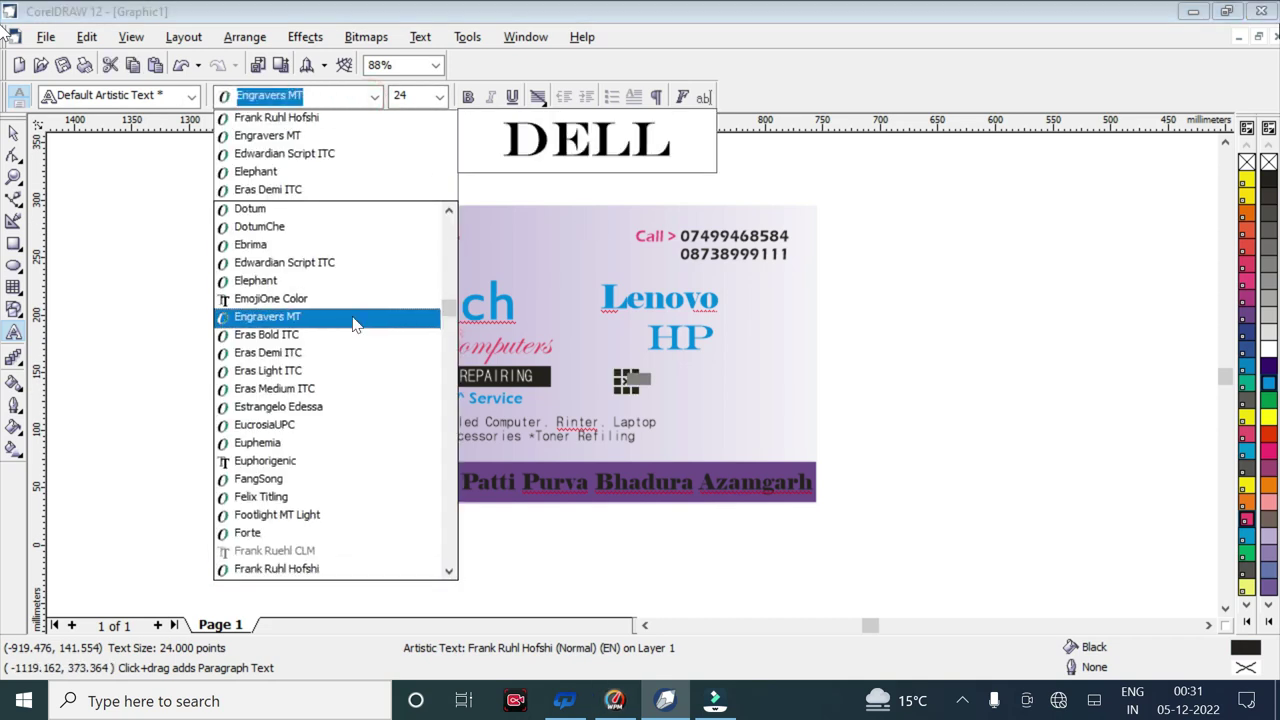
click(355, 322)
click(405, 95)
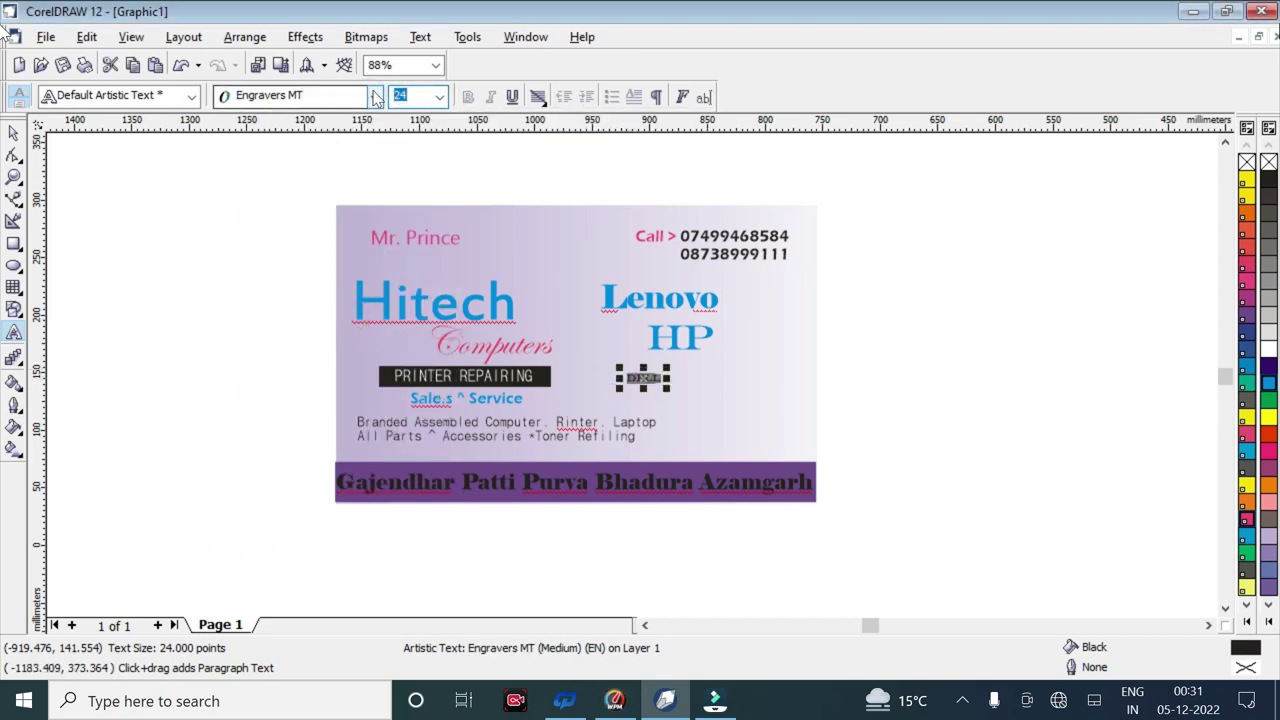
text(90)
key(Return)
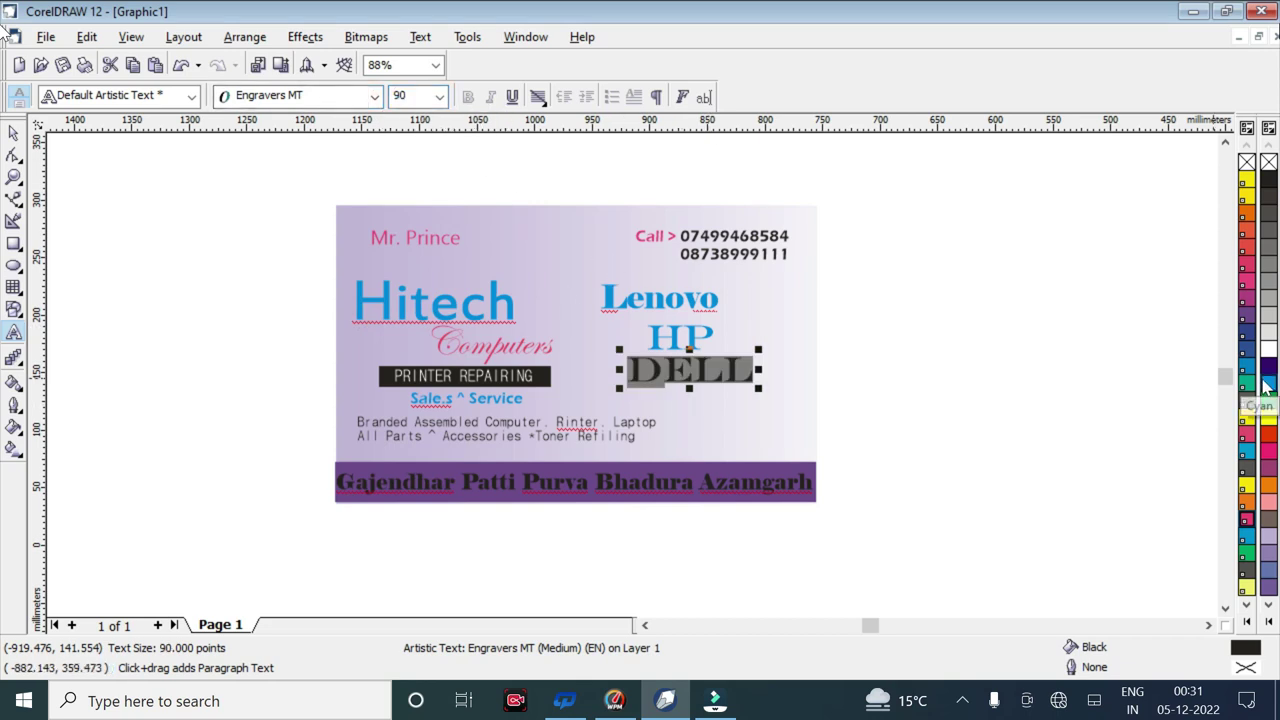
click(1265, 385)
Move DELL left to sit directly under HP and deselect everything
click(13, 132)
click(675, 371)
drag(675, 371, 647, 371)
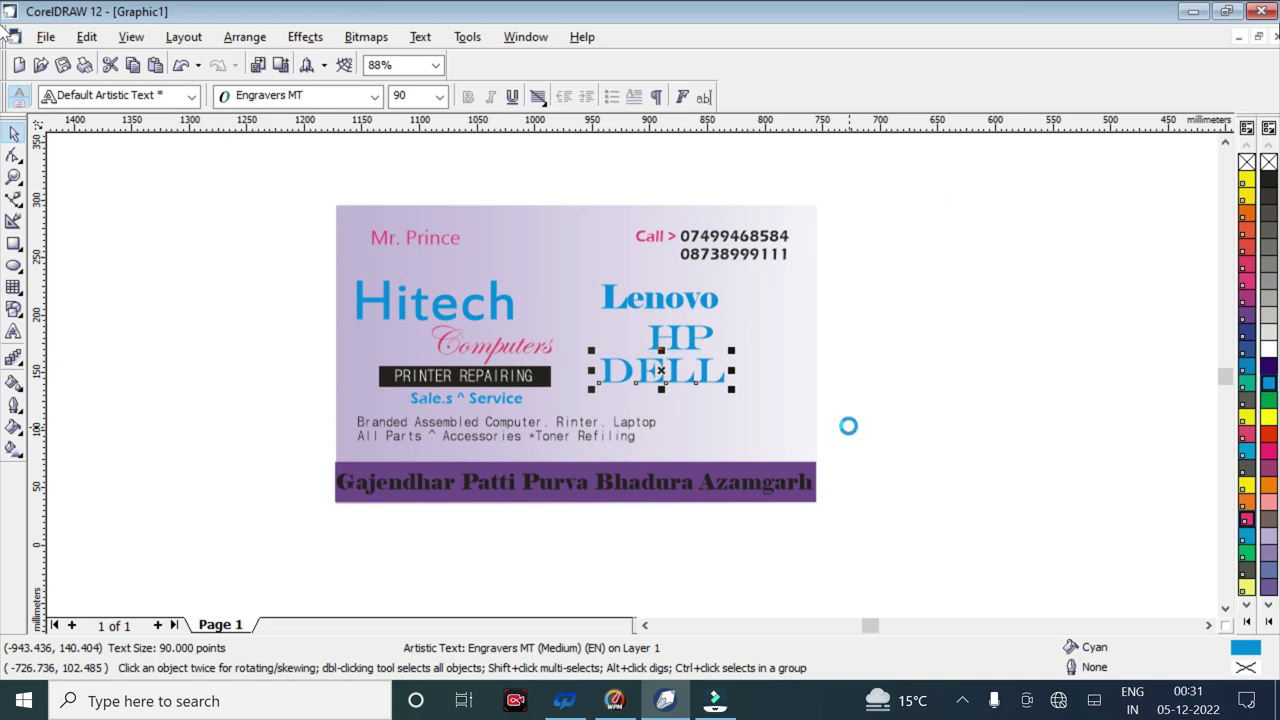
click(1010, 423)
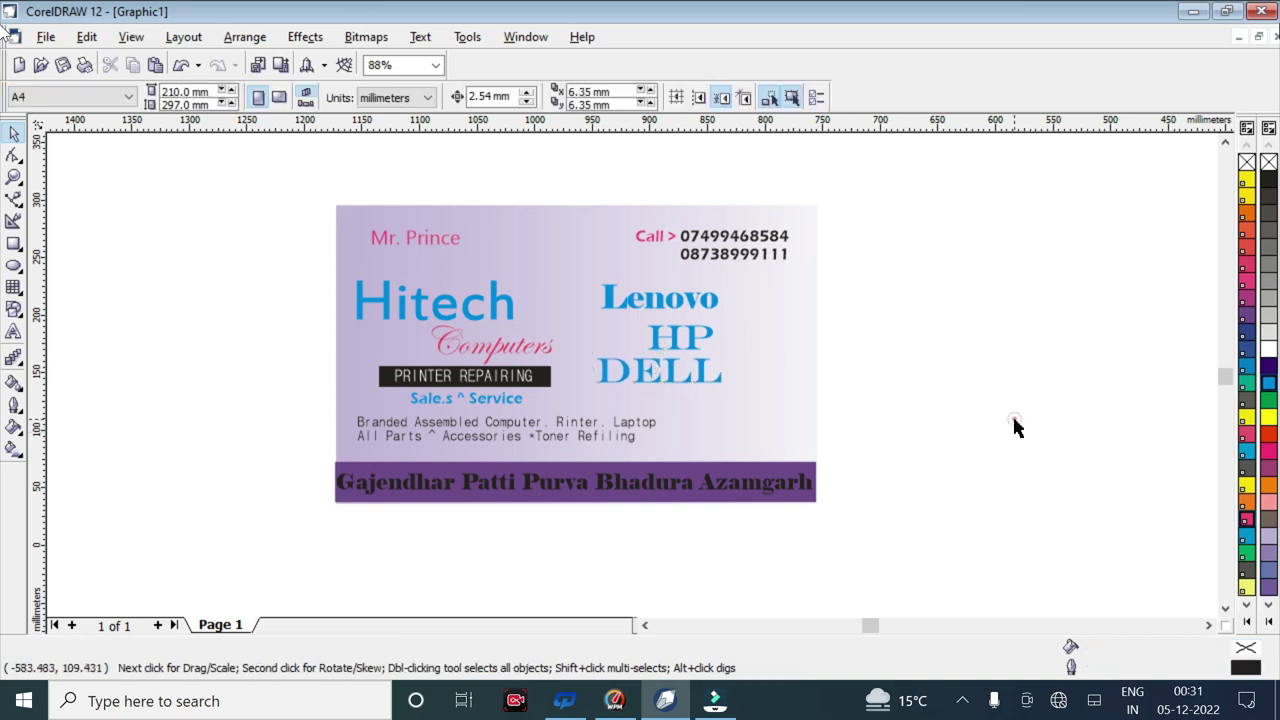
click(676, 378)
click(858, 321)
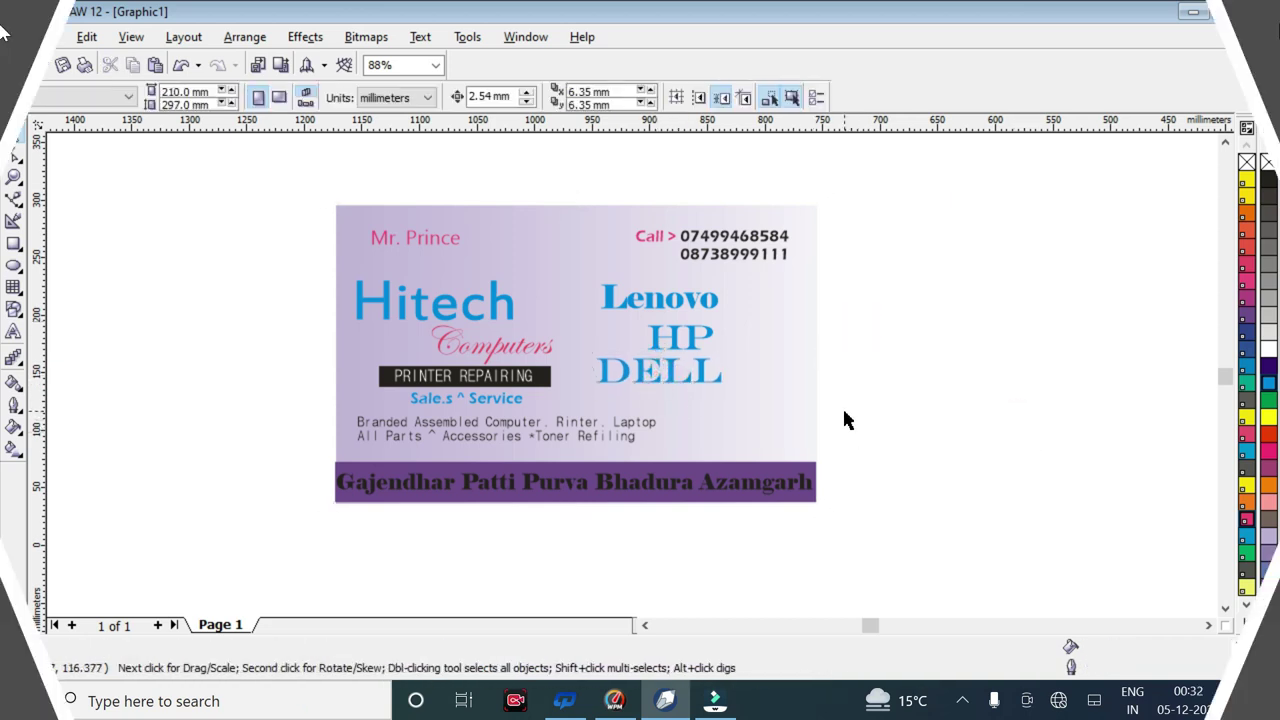